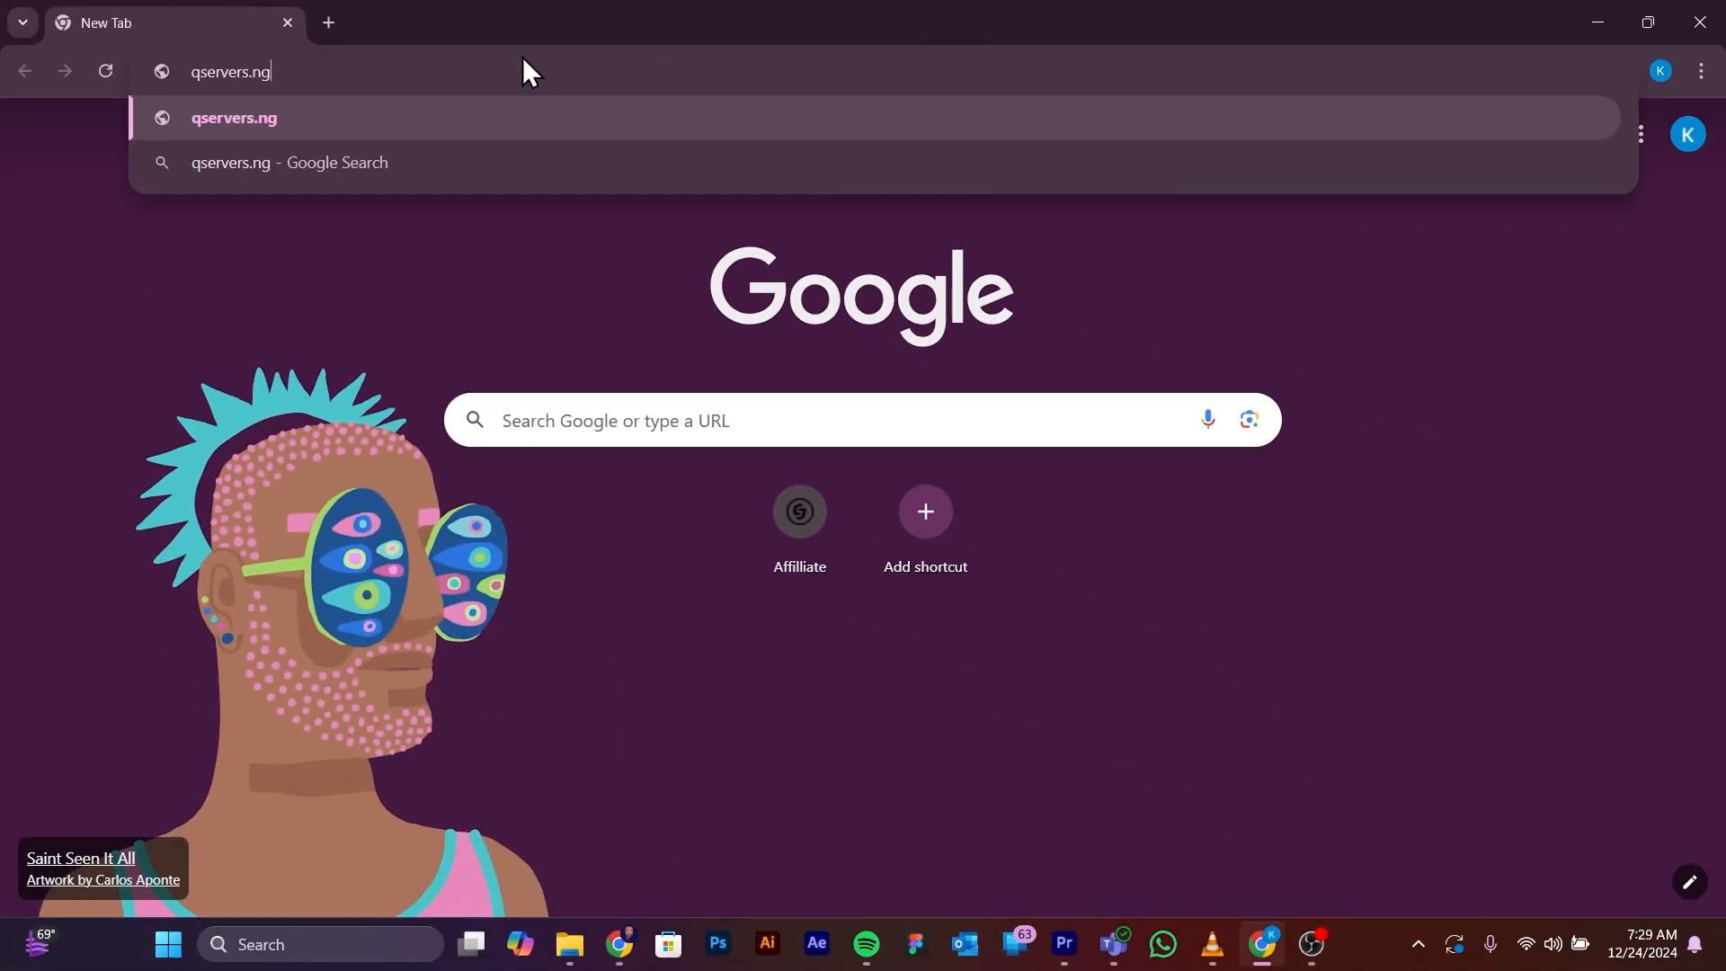
Open qservers.ng and check on the domain registration page whether casetech is available with the .com.ng extension.
{"action": "key", "text": "Return"}
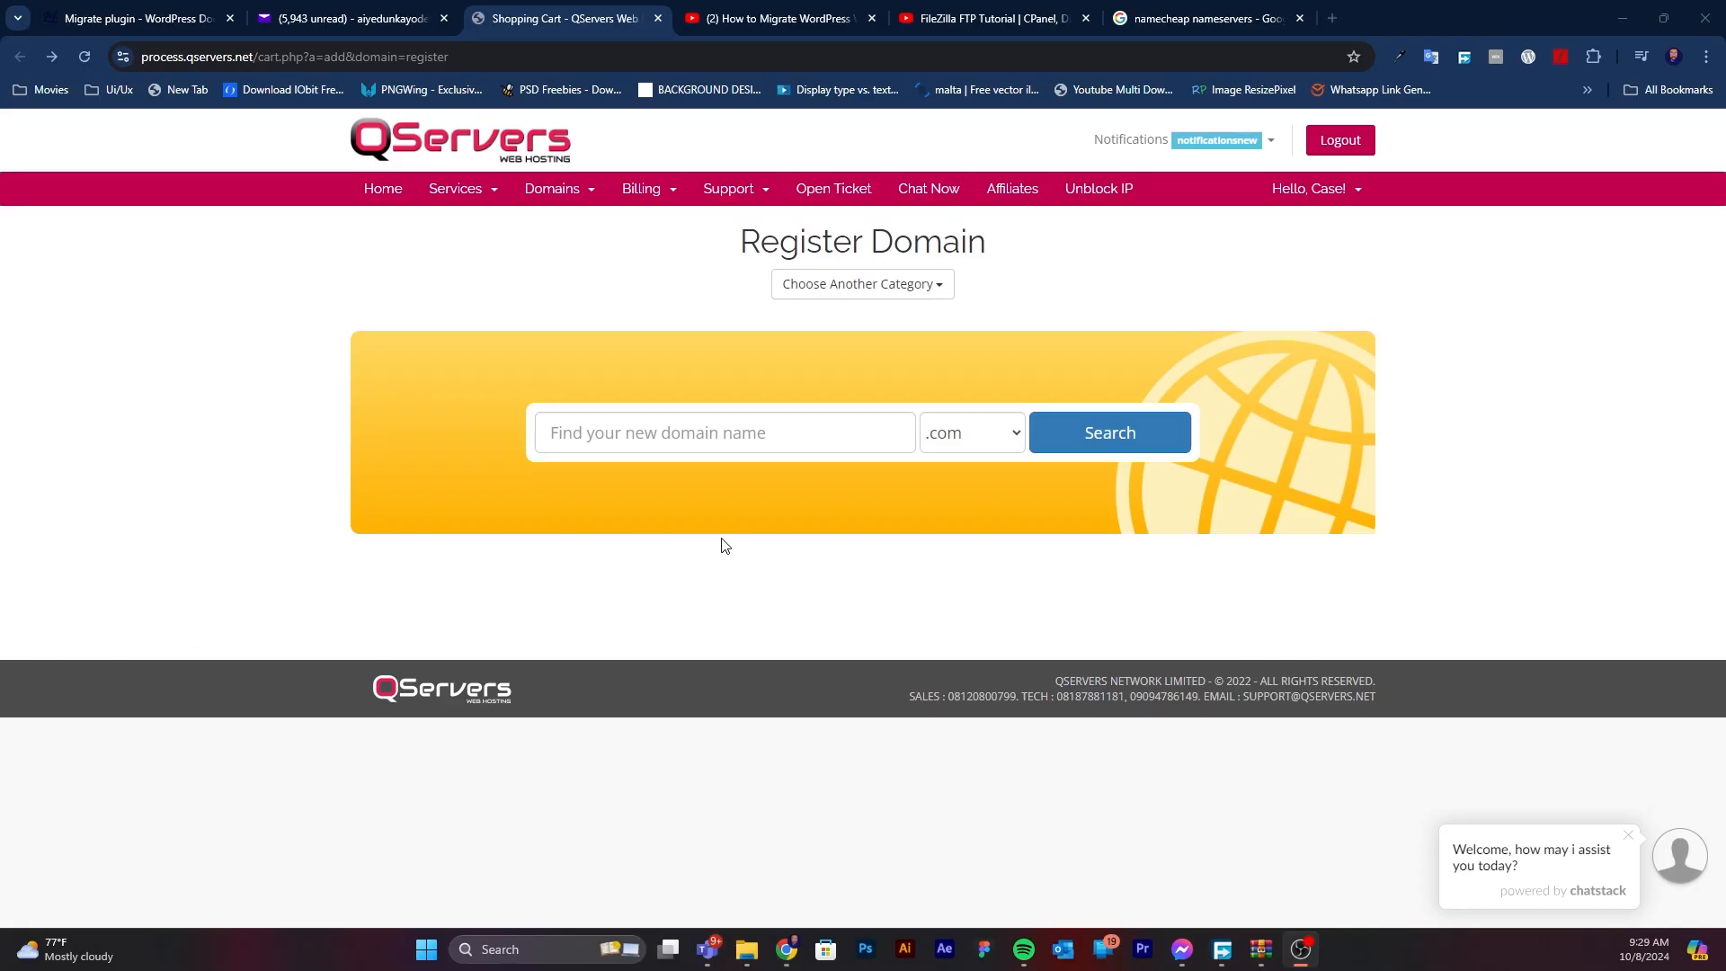
{"action": "left_click", "coordinate": [741, 432]}
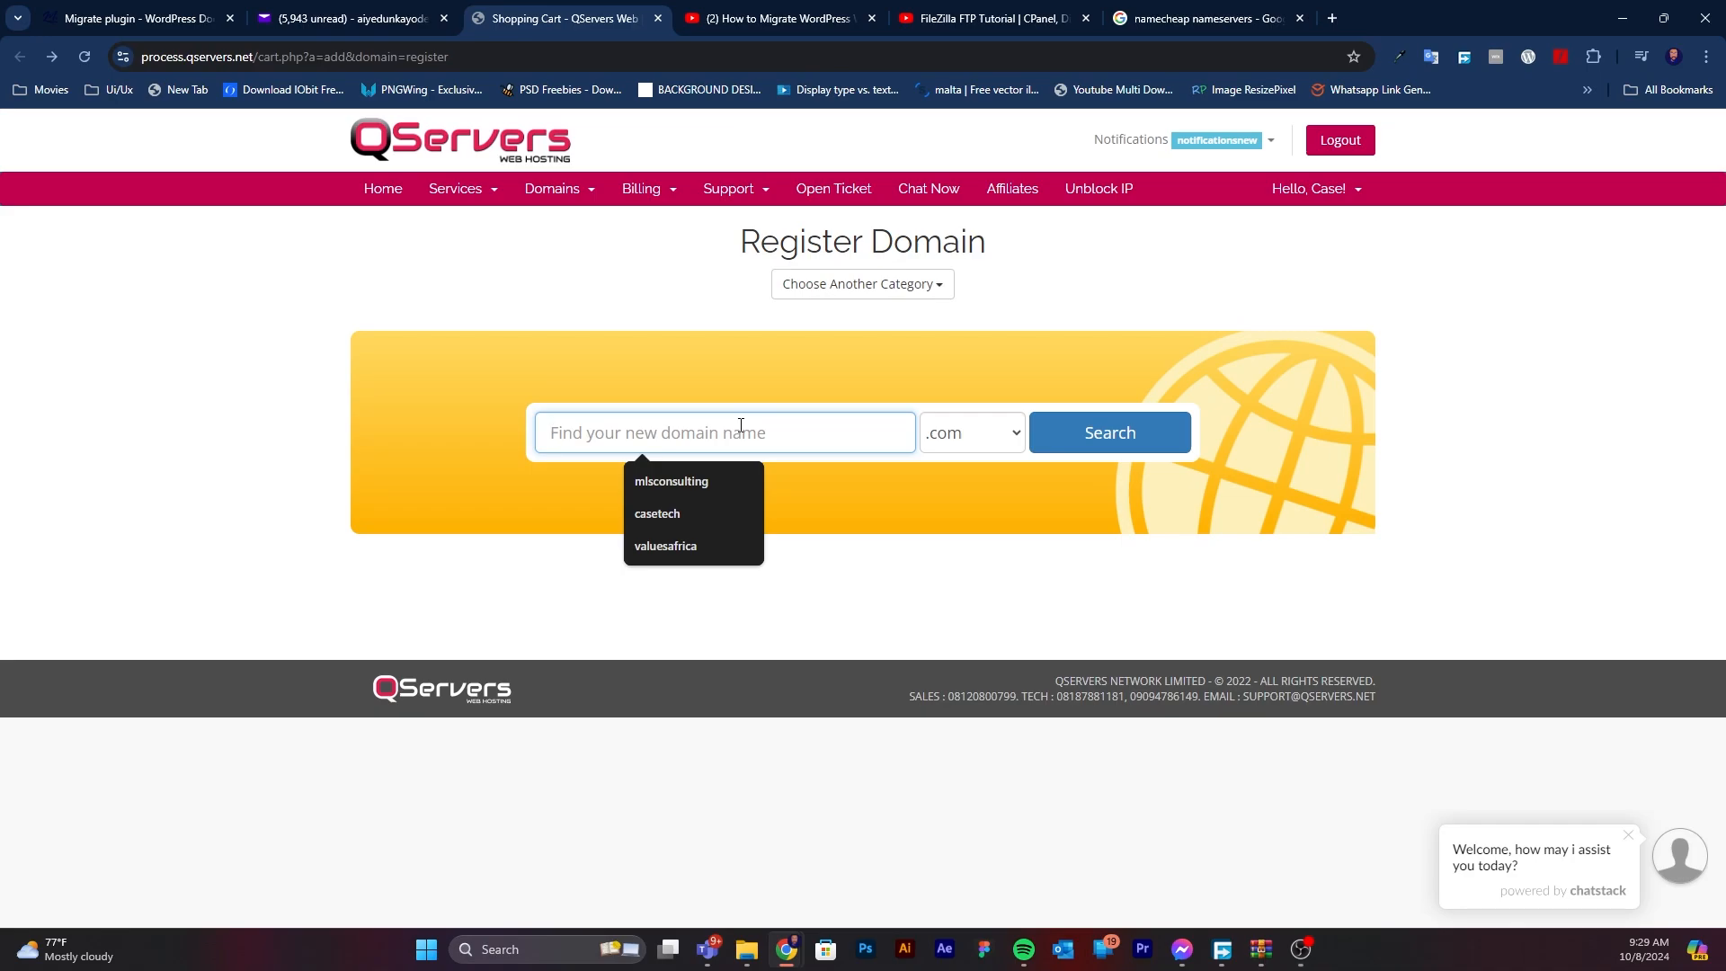
{"action": "type", "text": "cas"}
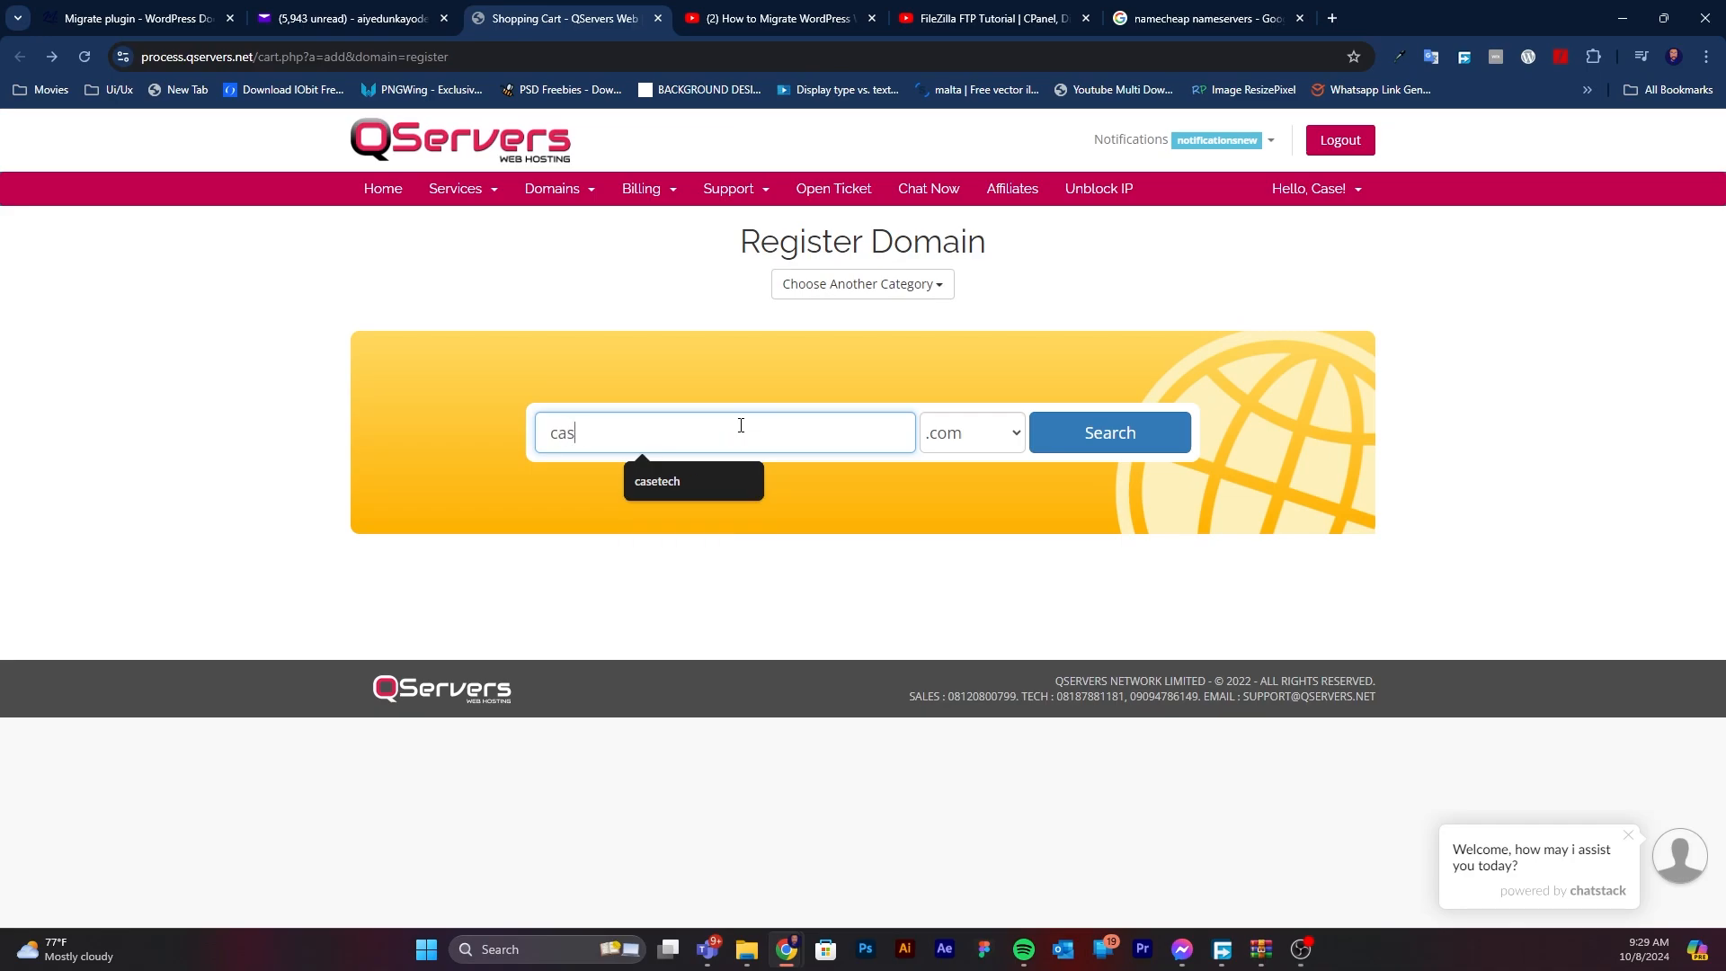
{"action": "type", "text": "etech"}
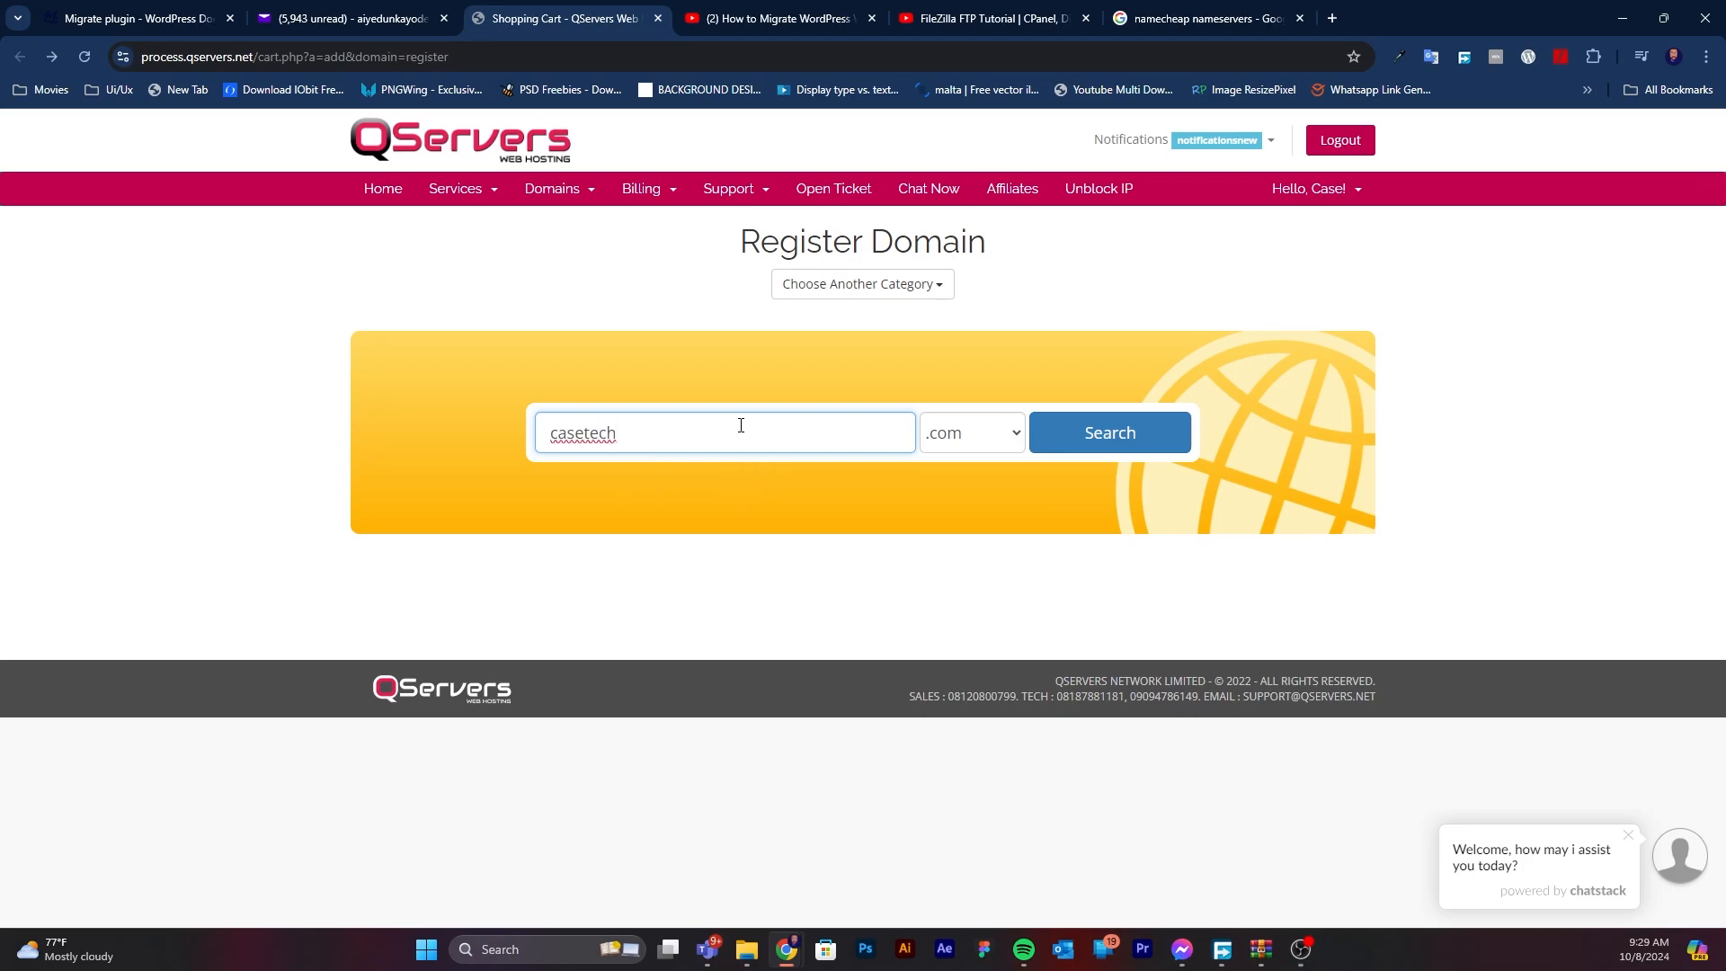
{"action": "left_click", "coordinate": [969, 436]}
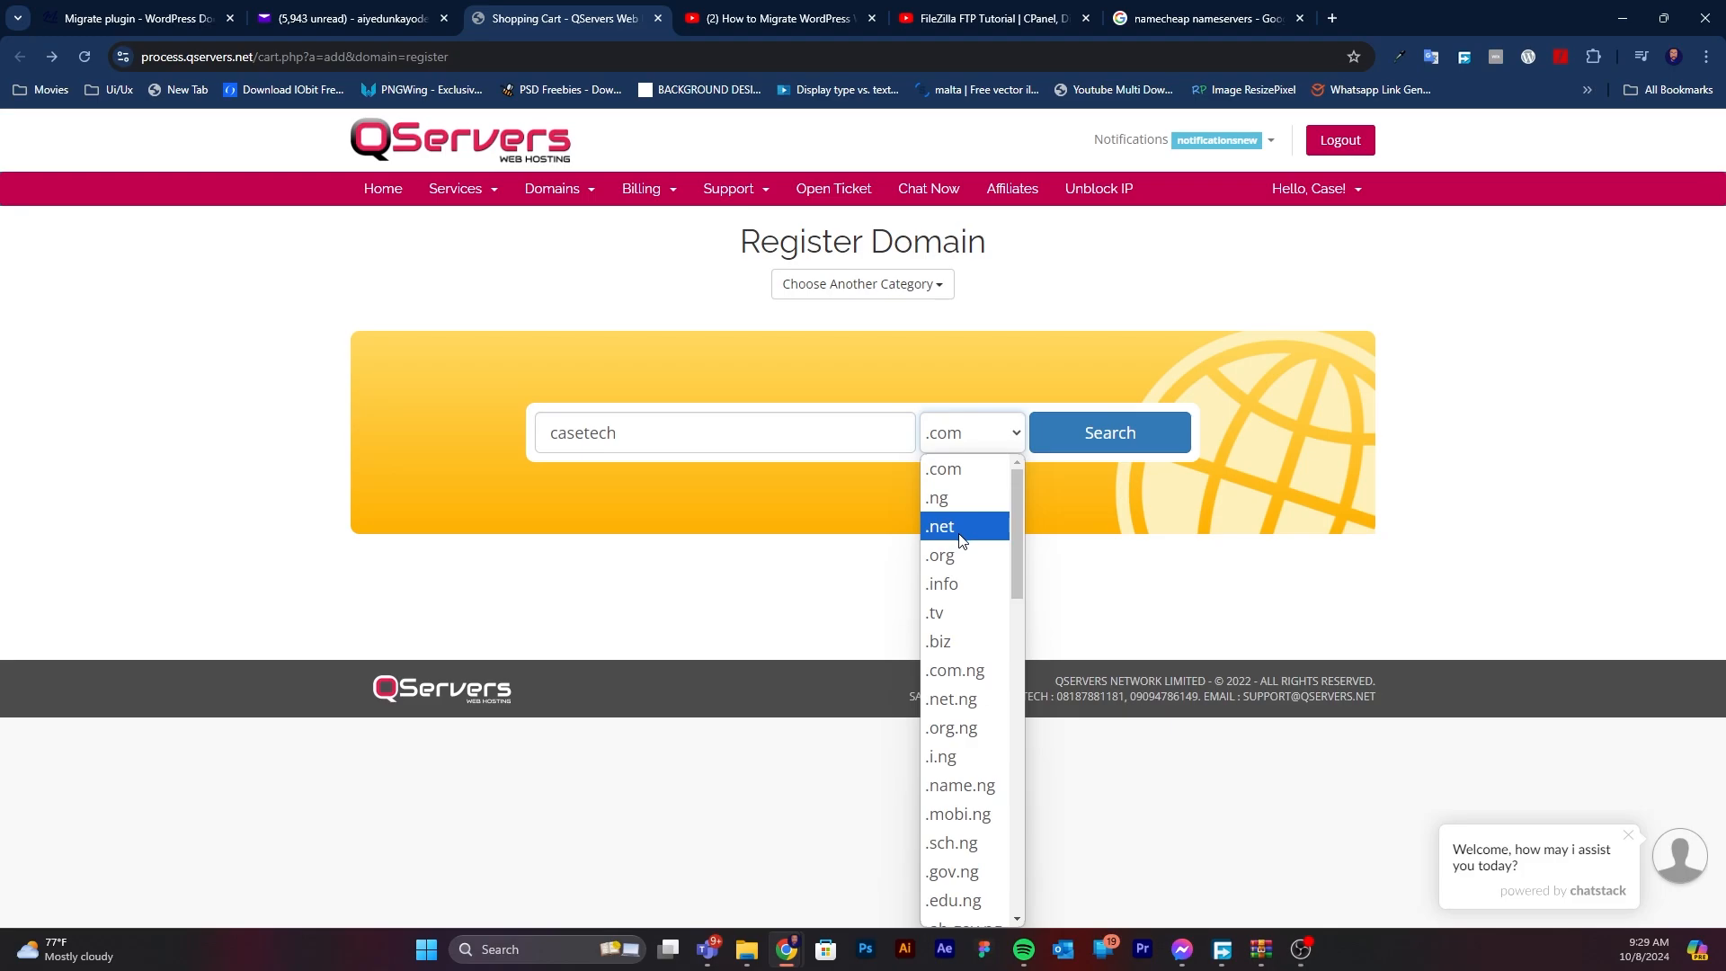
{"action": "left_click", "coordinate": [960, 681]}
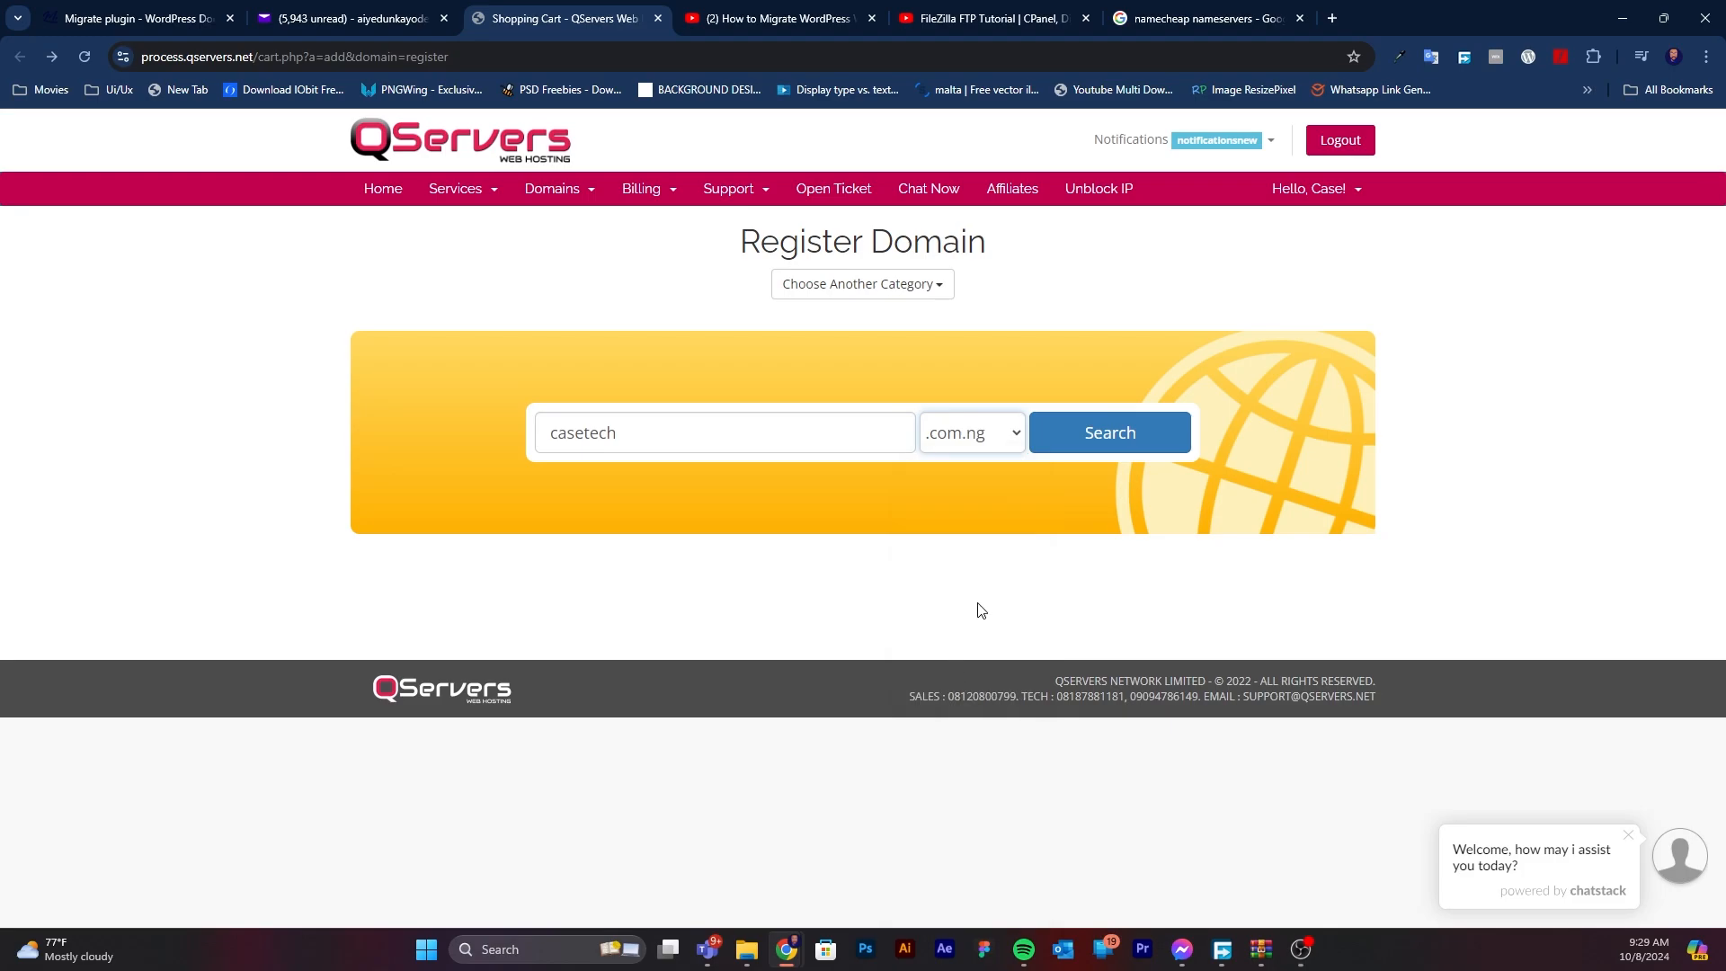
{"action": "left_click", "coordinate": [1121, 436]}
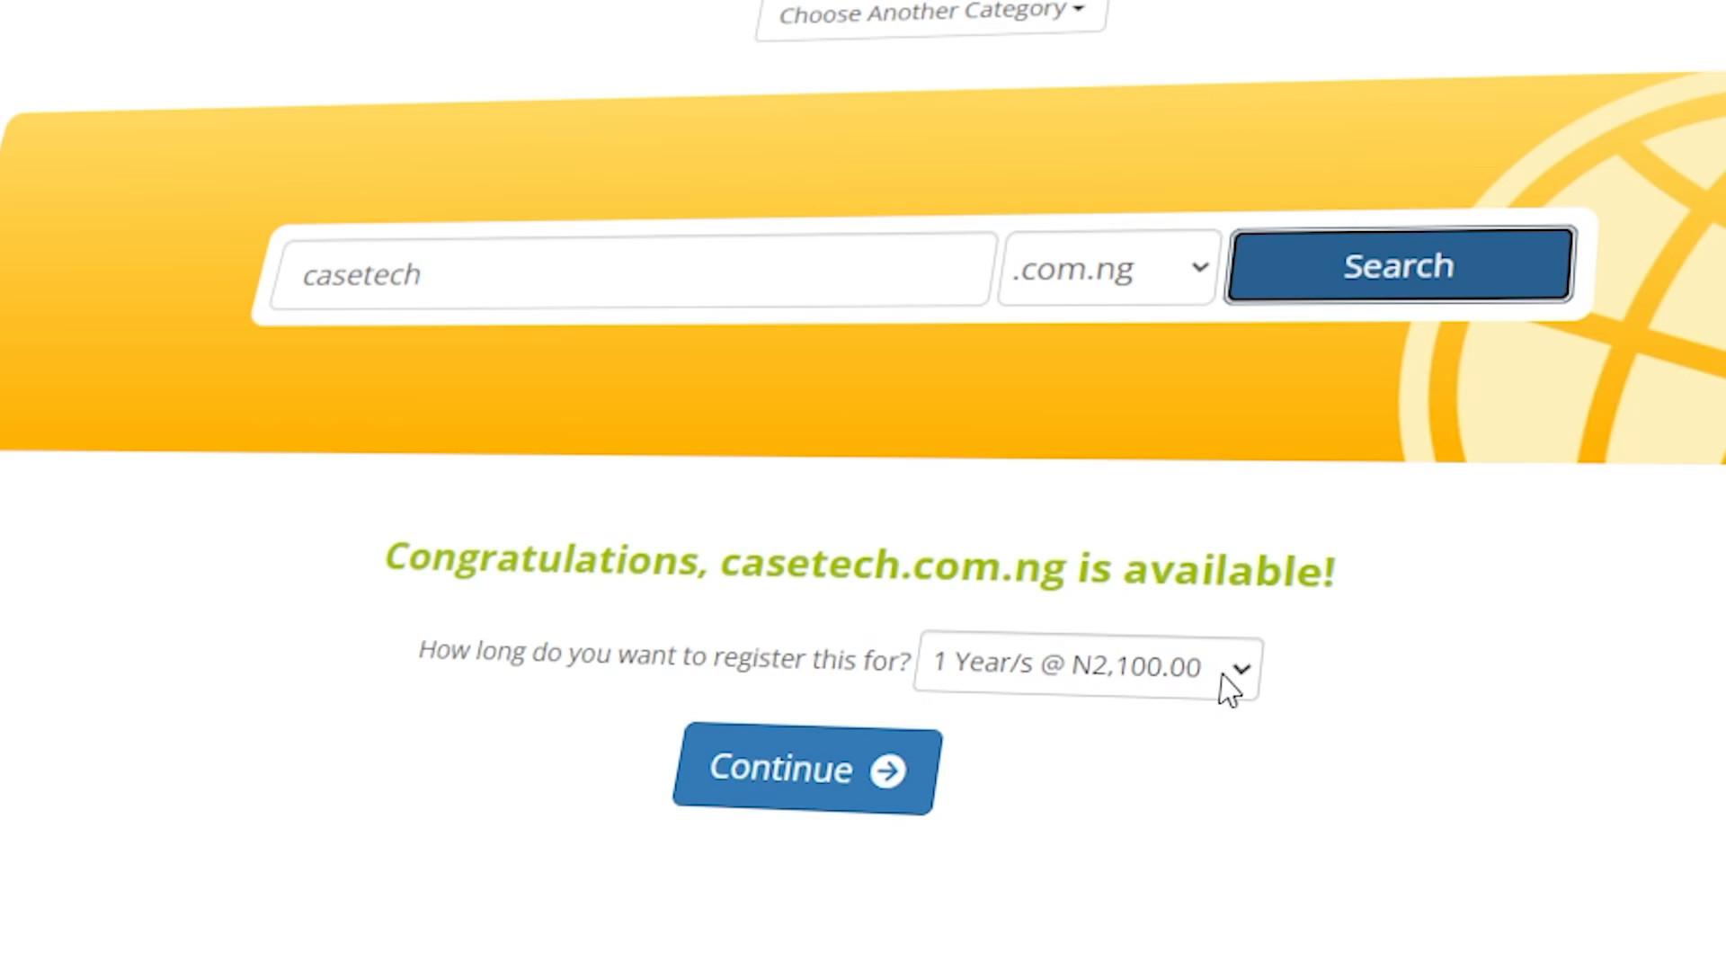
Choose a one-year registration period for casetech.com.ng and continue to the domain configuration.
{"action": "left_click", "coordinate": [1230, 689]}
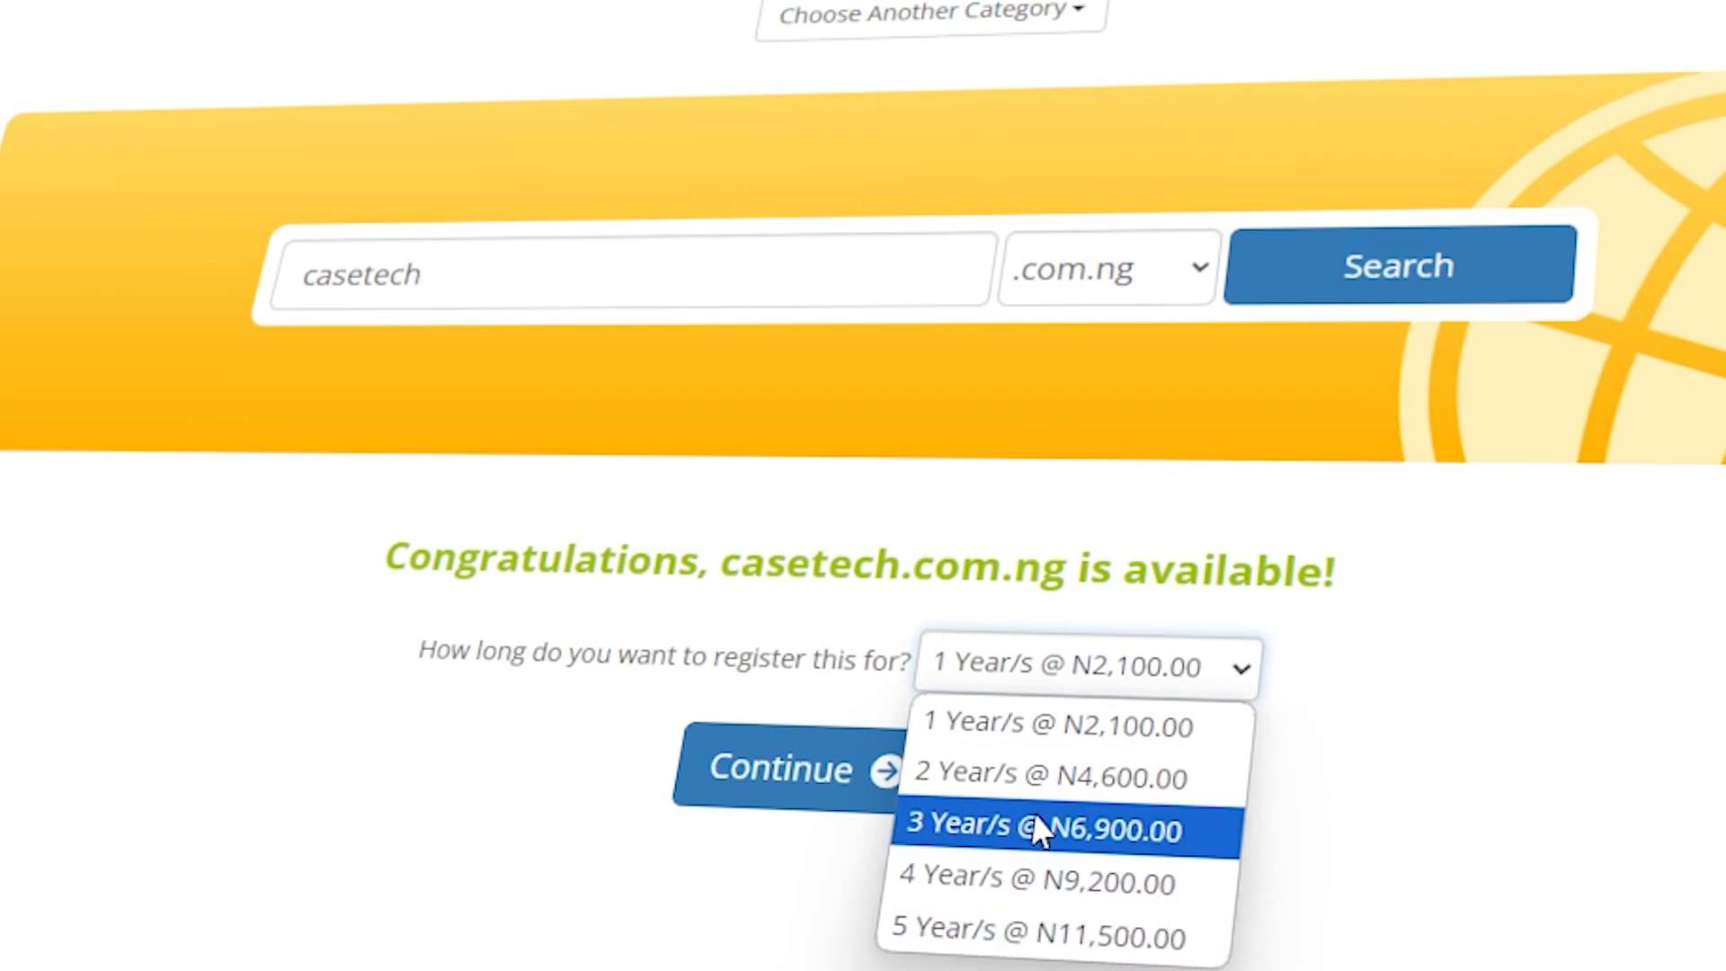
{"action": "left_click", "coordinate": [1076, 749]}
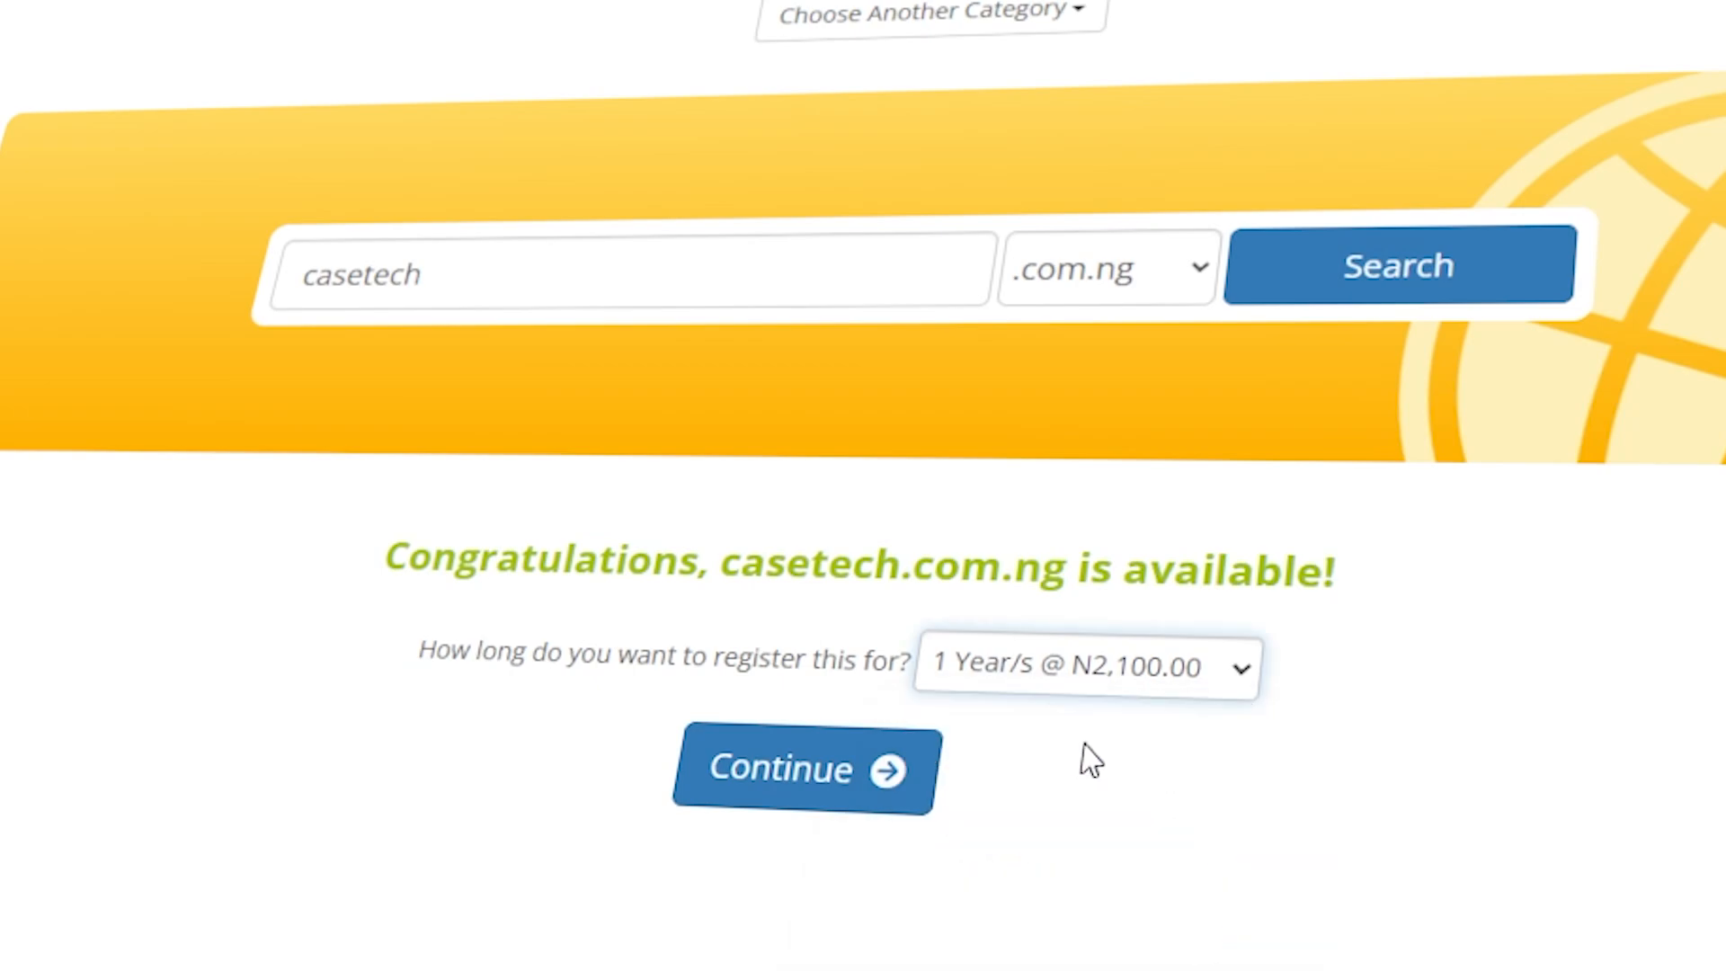
{"action": "left_click", "coordinate": [777, 786]}
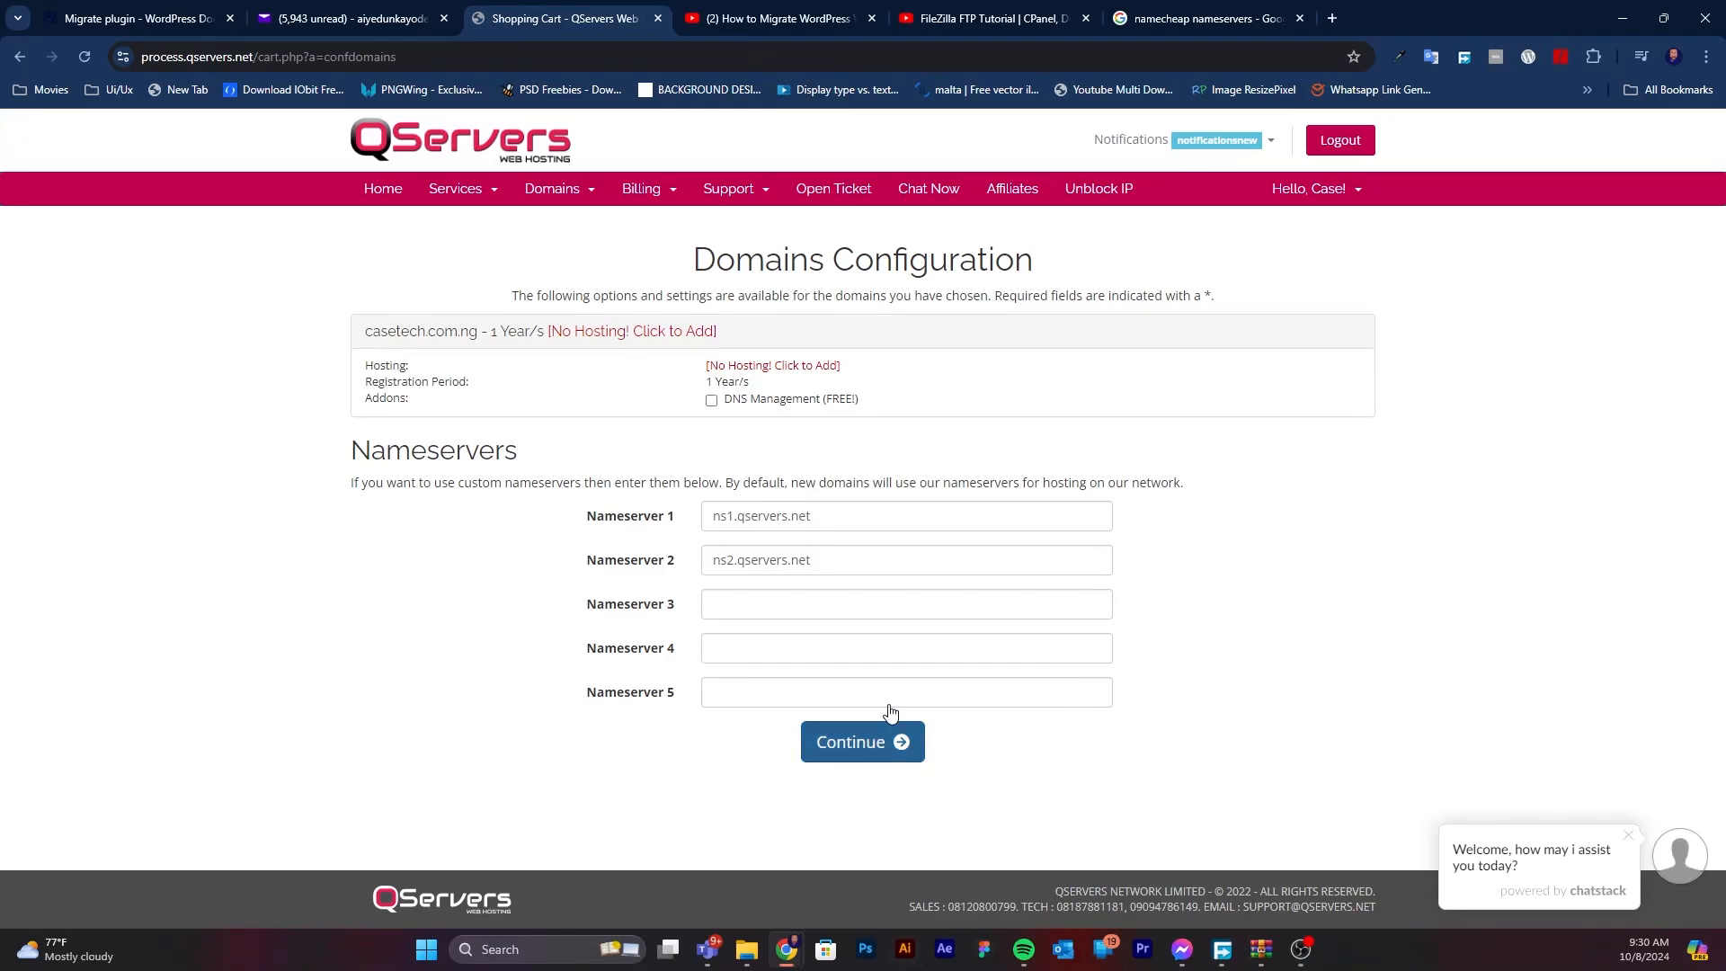
Copy dns1.namecheaphosting.com from the Namecheap nameserver search results and use it to replace Nameserver 1 in the domain configuration.
{"action": "left_click", "coordinate": [1159, 22]}
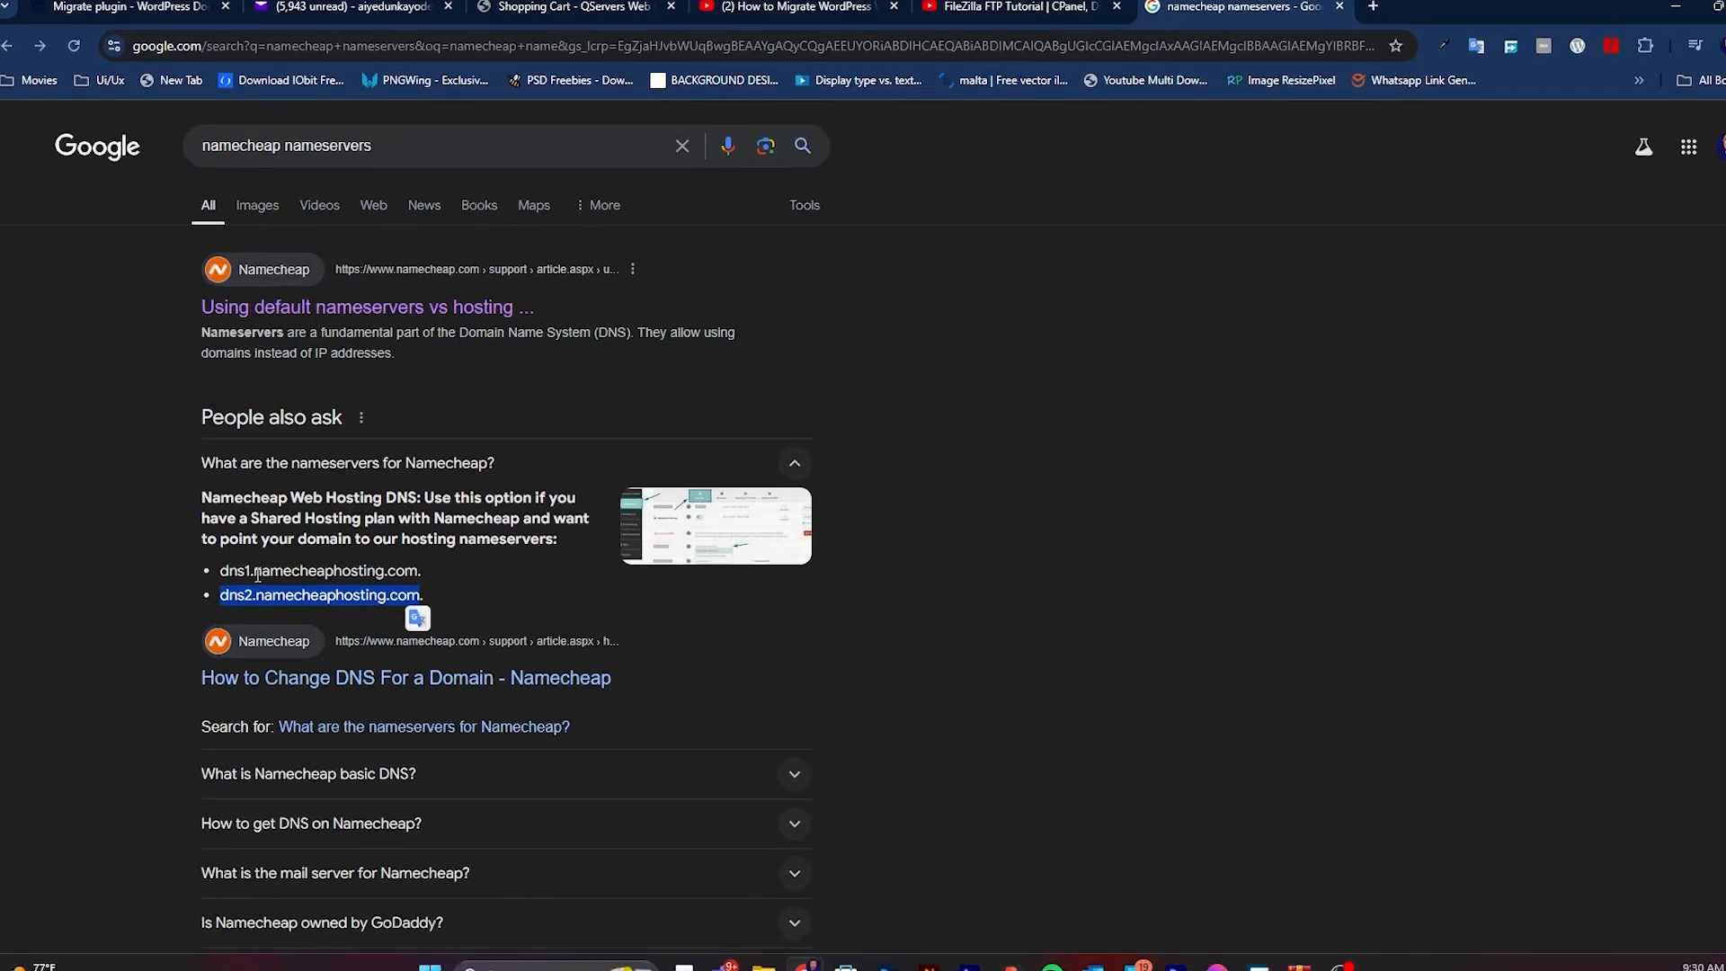
{"action": "left_click", "coordinate": [113, 458]}
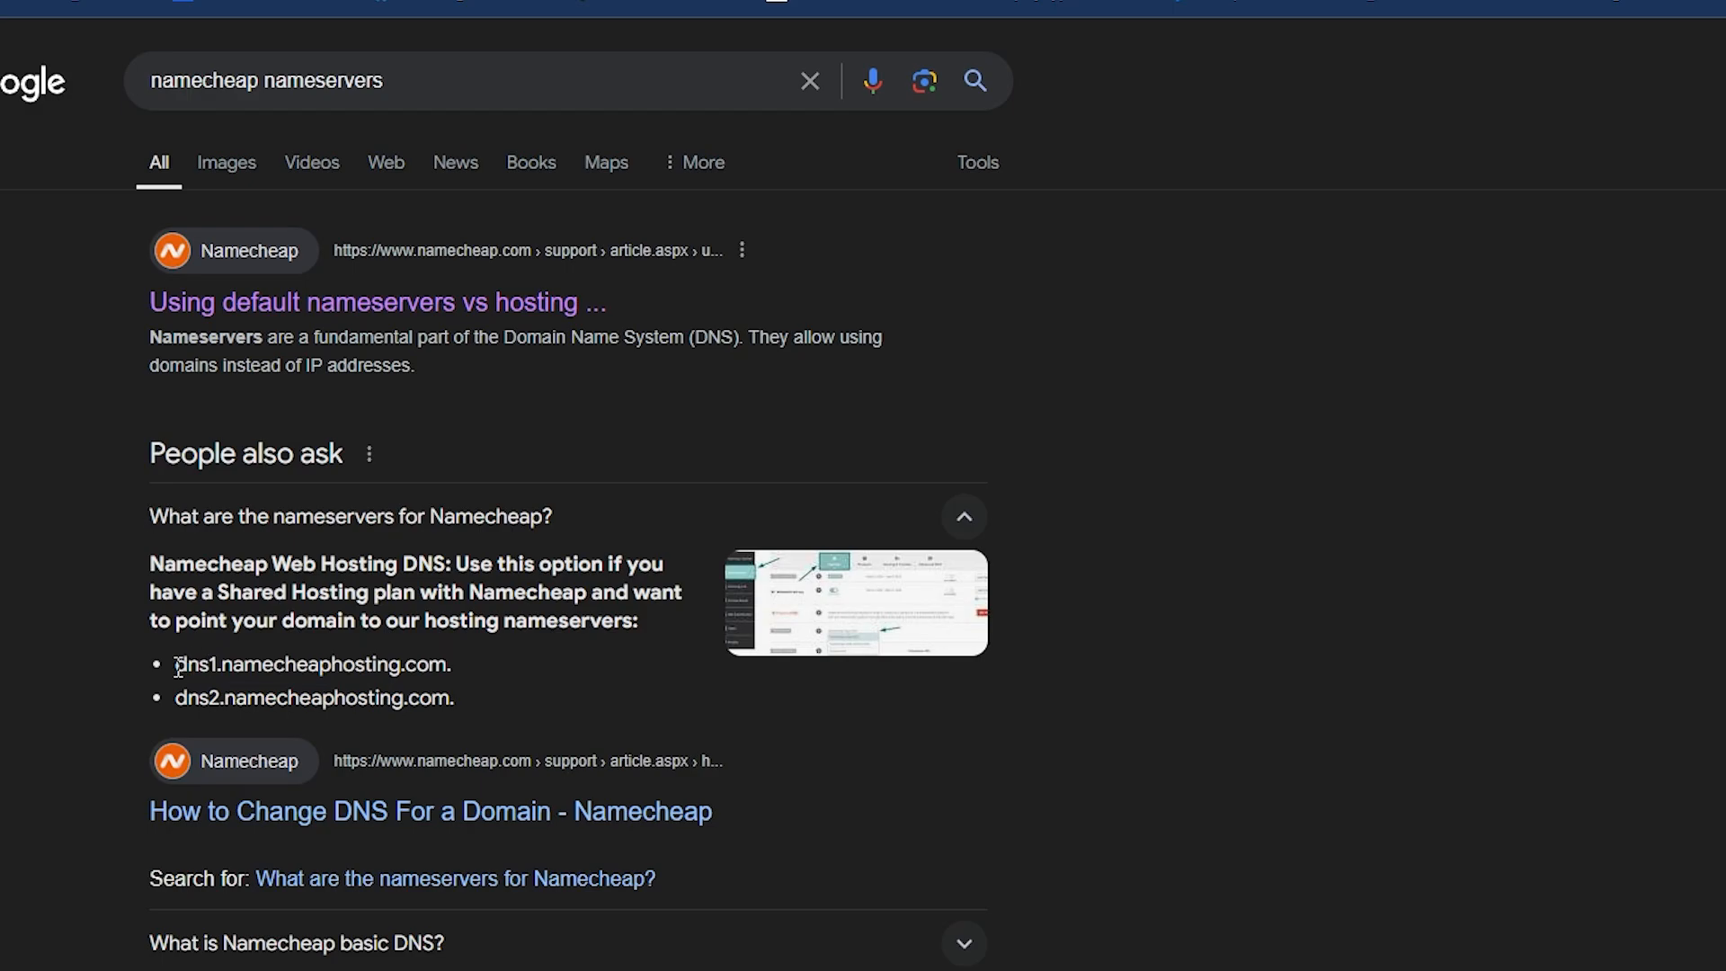
{"action": "left_click_drag", "start_coordinate": [174, 665], "coordinate": [447, 656]}
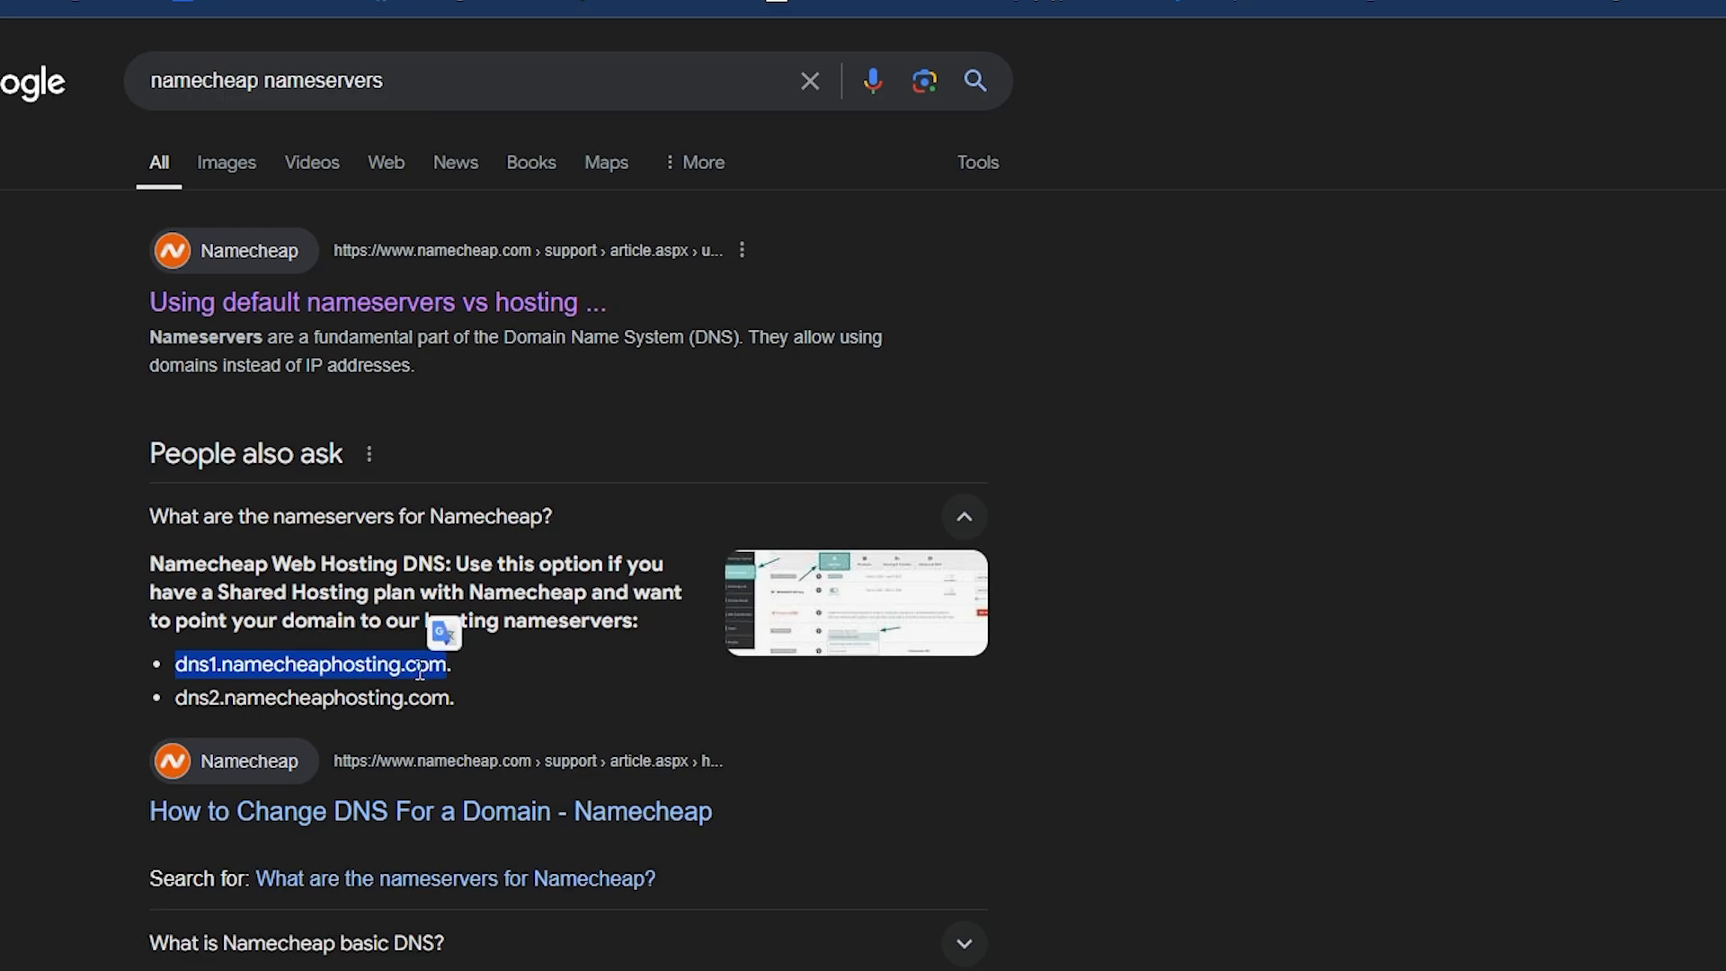
{"action": "right_click", "coordinate": [418, 670]}
{"action": "left_click", "coordinate": [640, 142]}
{"action": "left_click", "coordinate": [431, 2]}
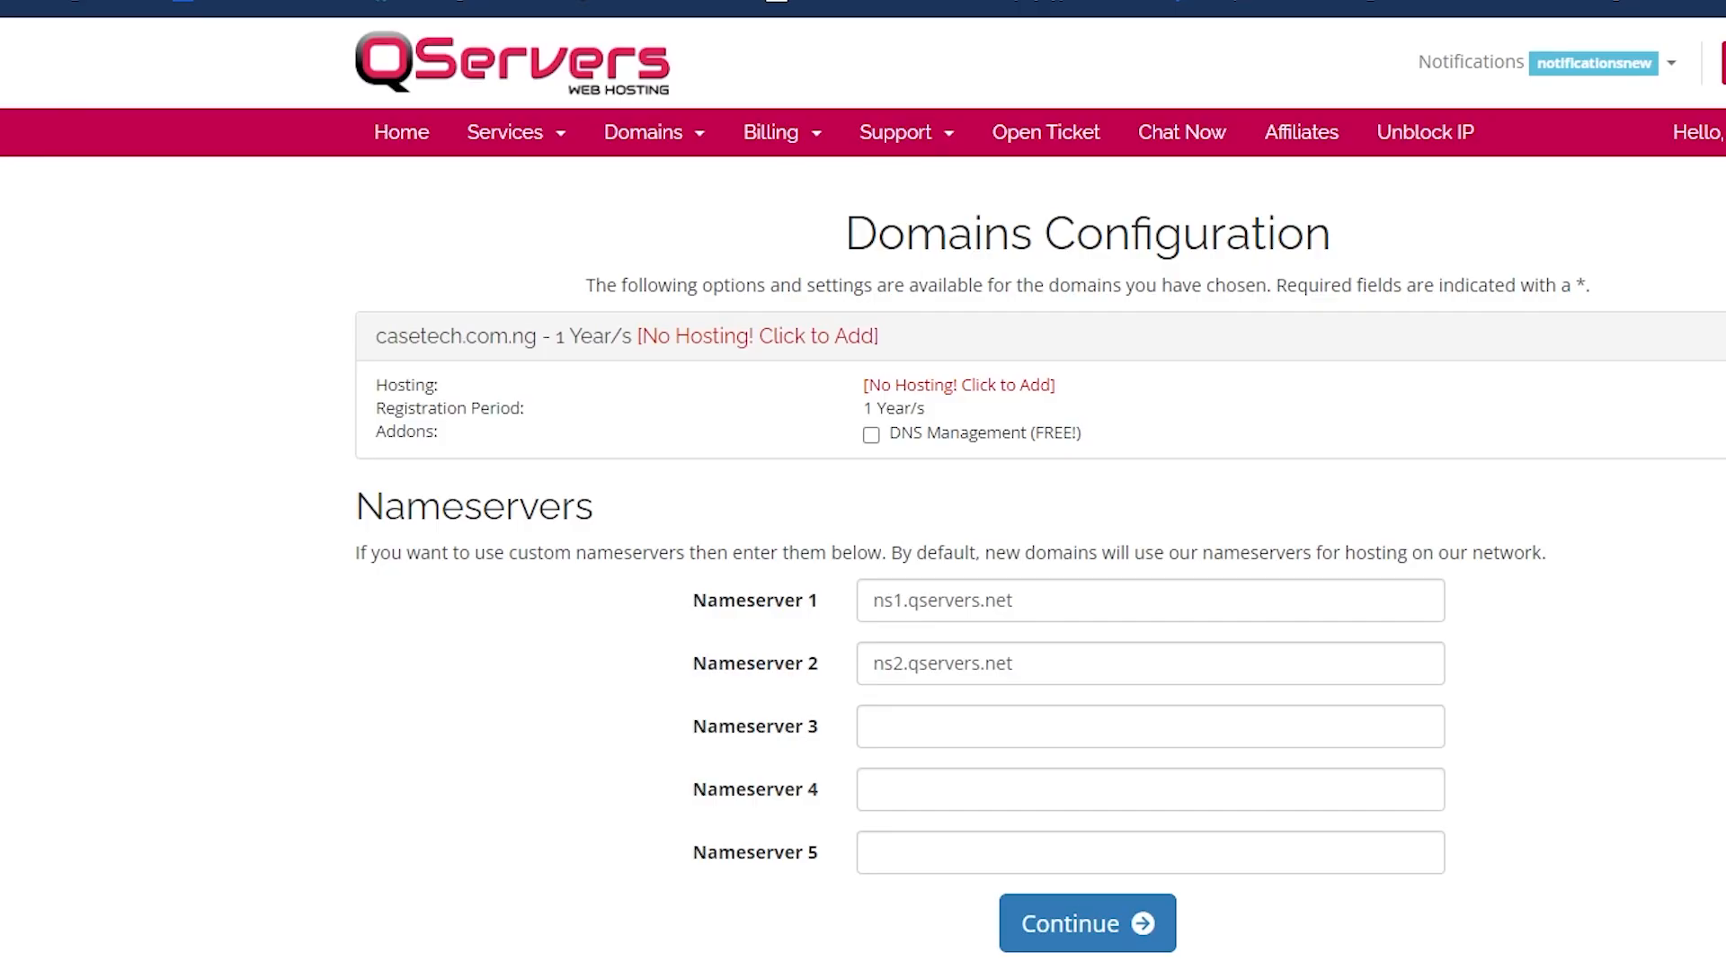
{"action": "left_click", "coordinate": [1050, 598]}
{"action": "left_click_drag", "start_coordinate": [1089, 598], "coordinate": [816, 597]}
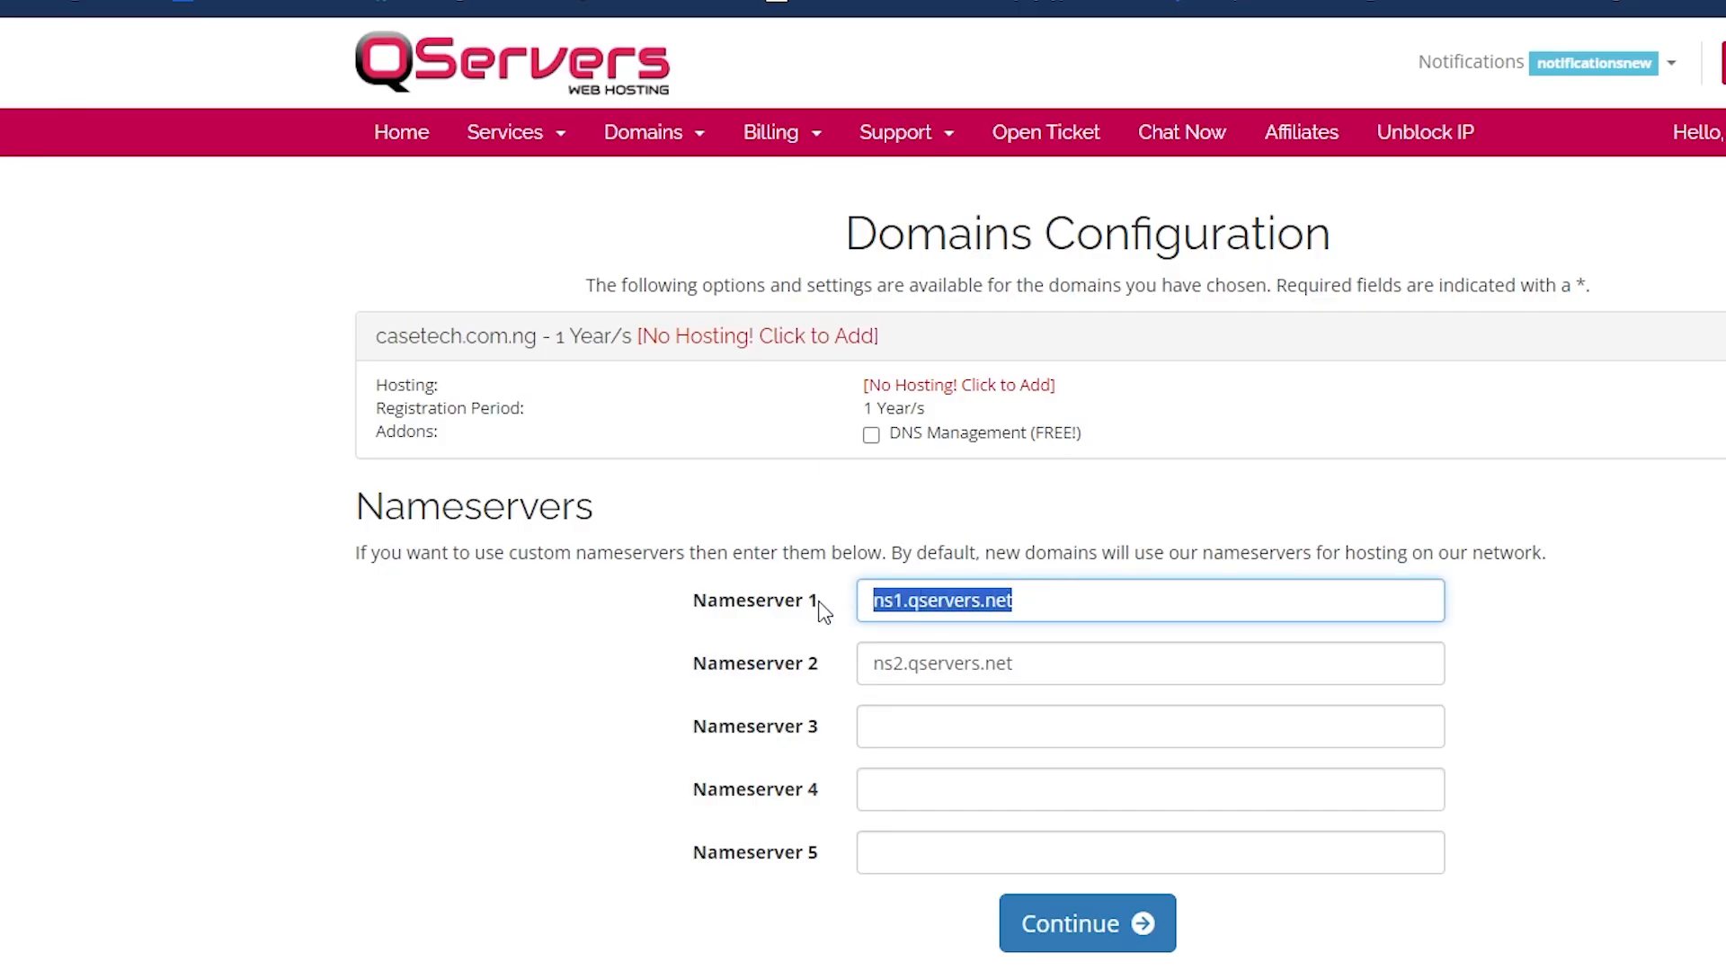
{"action": "key", "text": "ctrl+v"}
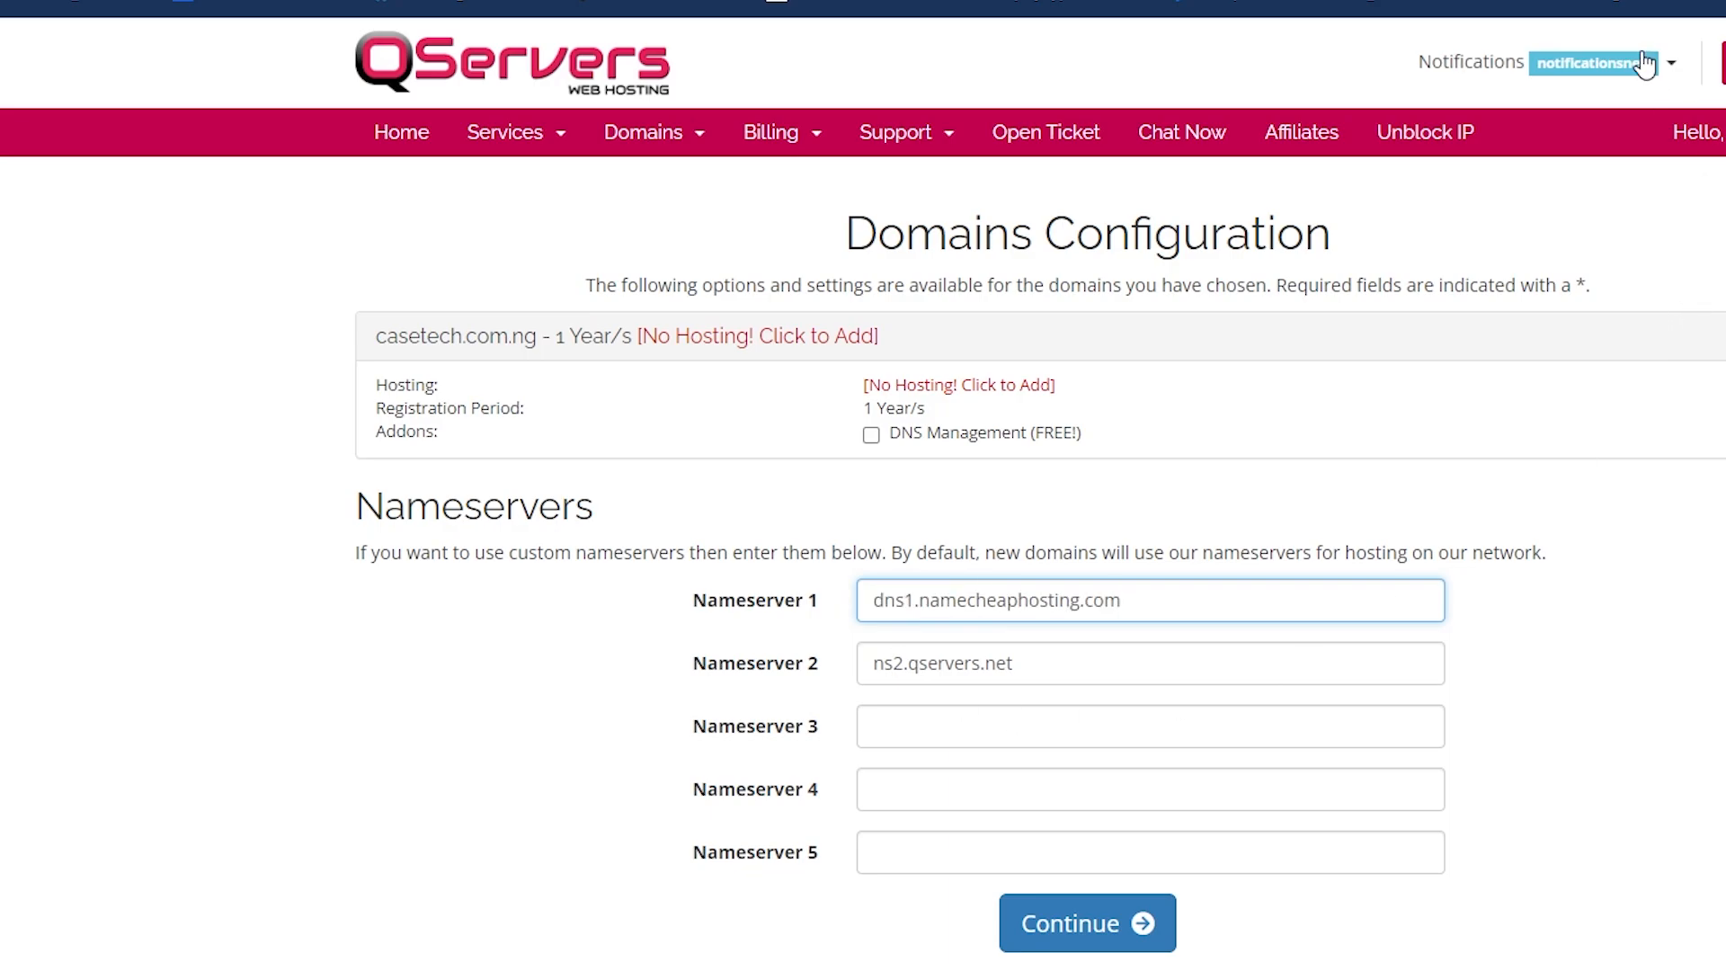
Replace Nameserver 2 with dns2.namecheaphosting.com copied from the search results, and continue to the order review.
{"action": "key", "text": "ctrl+Tab"}
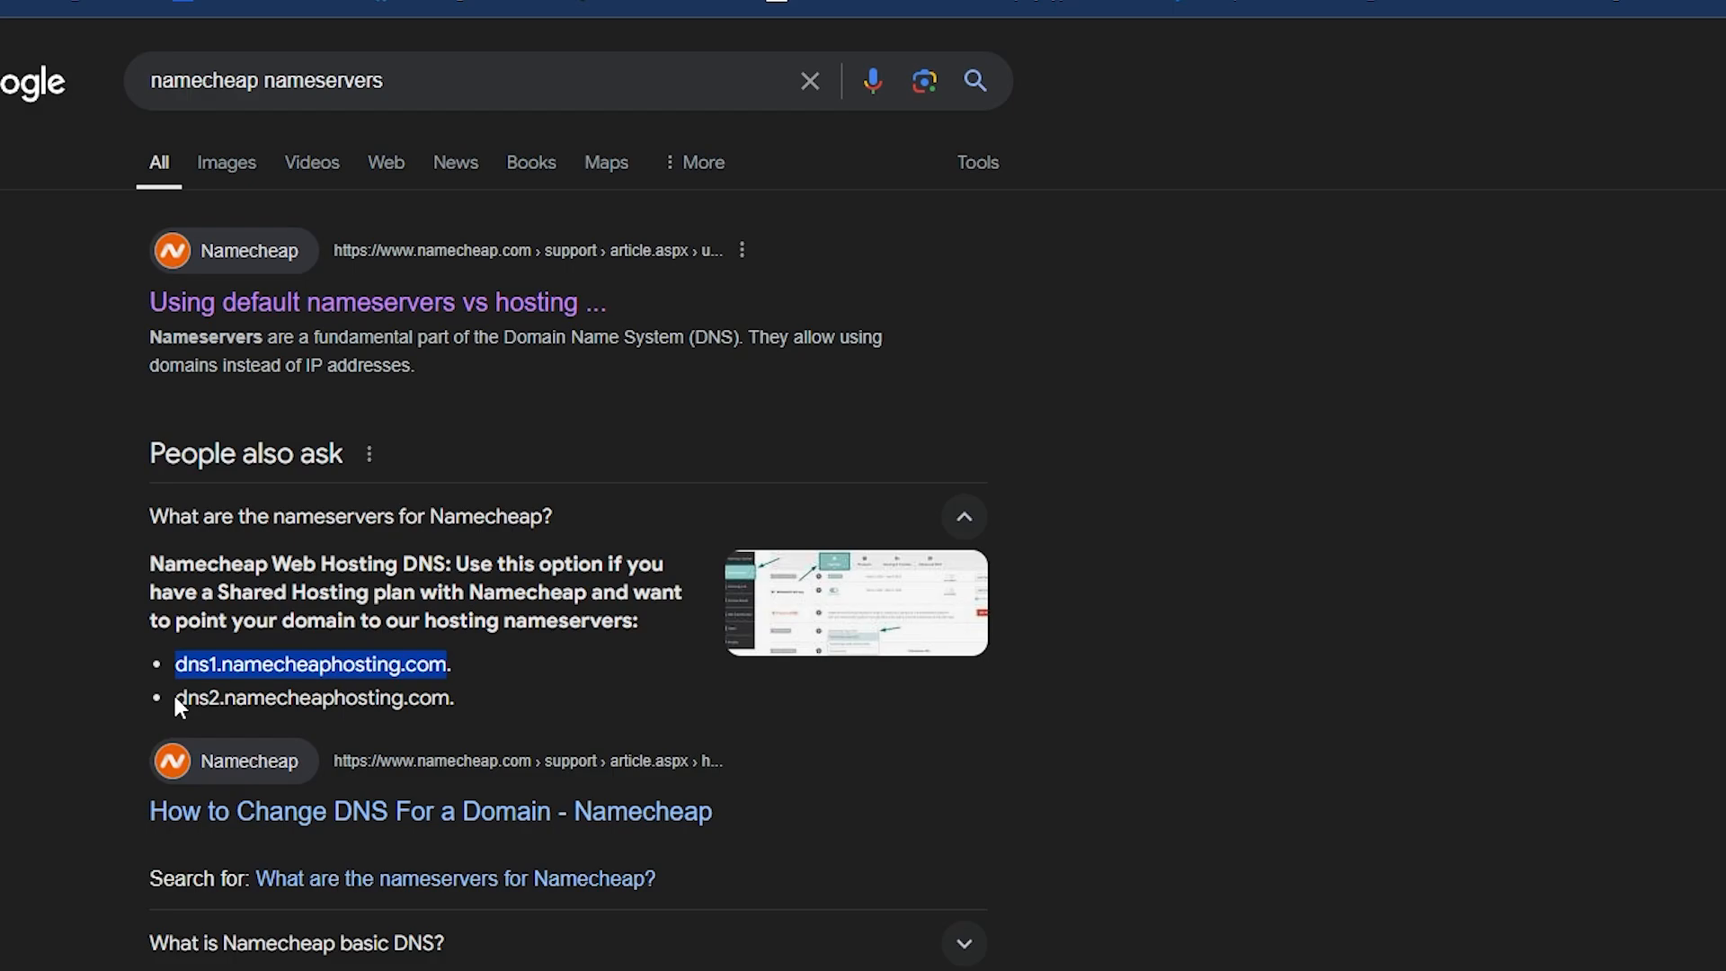
{"action": "left_click_drag", "start_coordinate": [176, 698], "coordinate": [447, 711]}
{"action": "key", "text": "ctrl+c"}
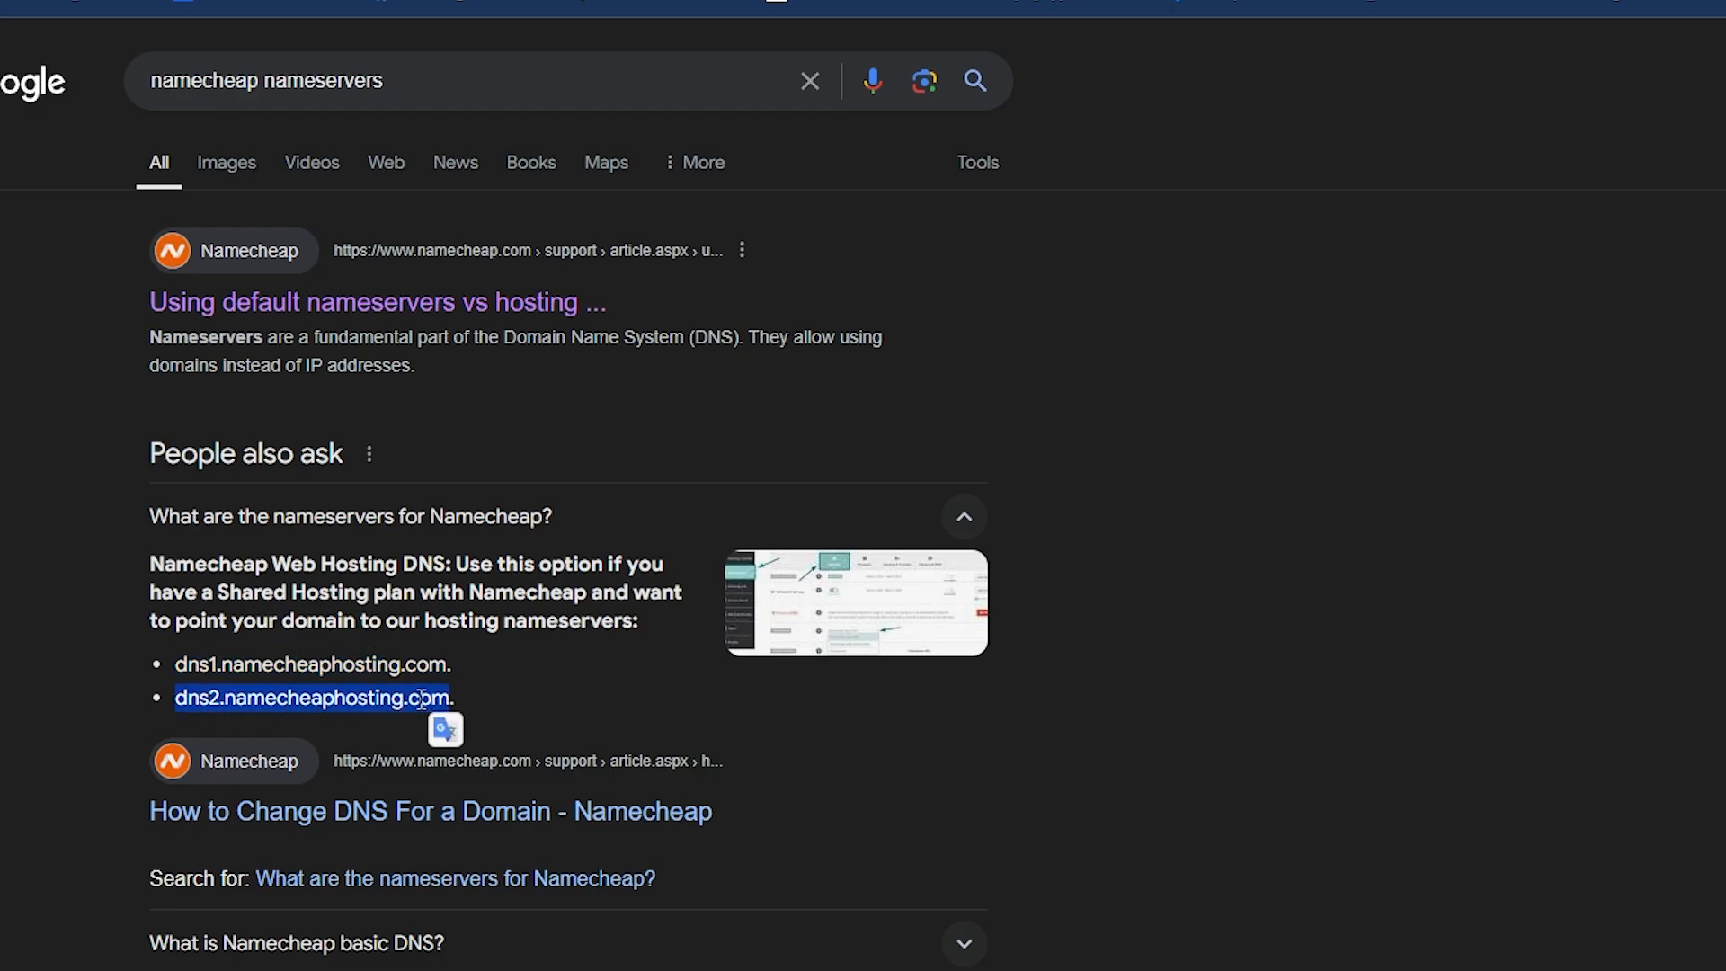
{"action": "left_click", "coordinate": [589, 1]}
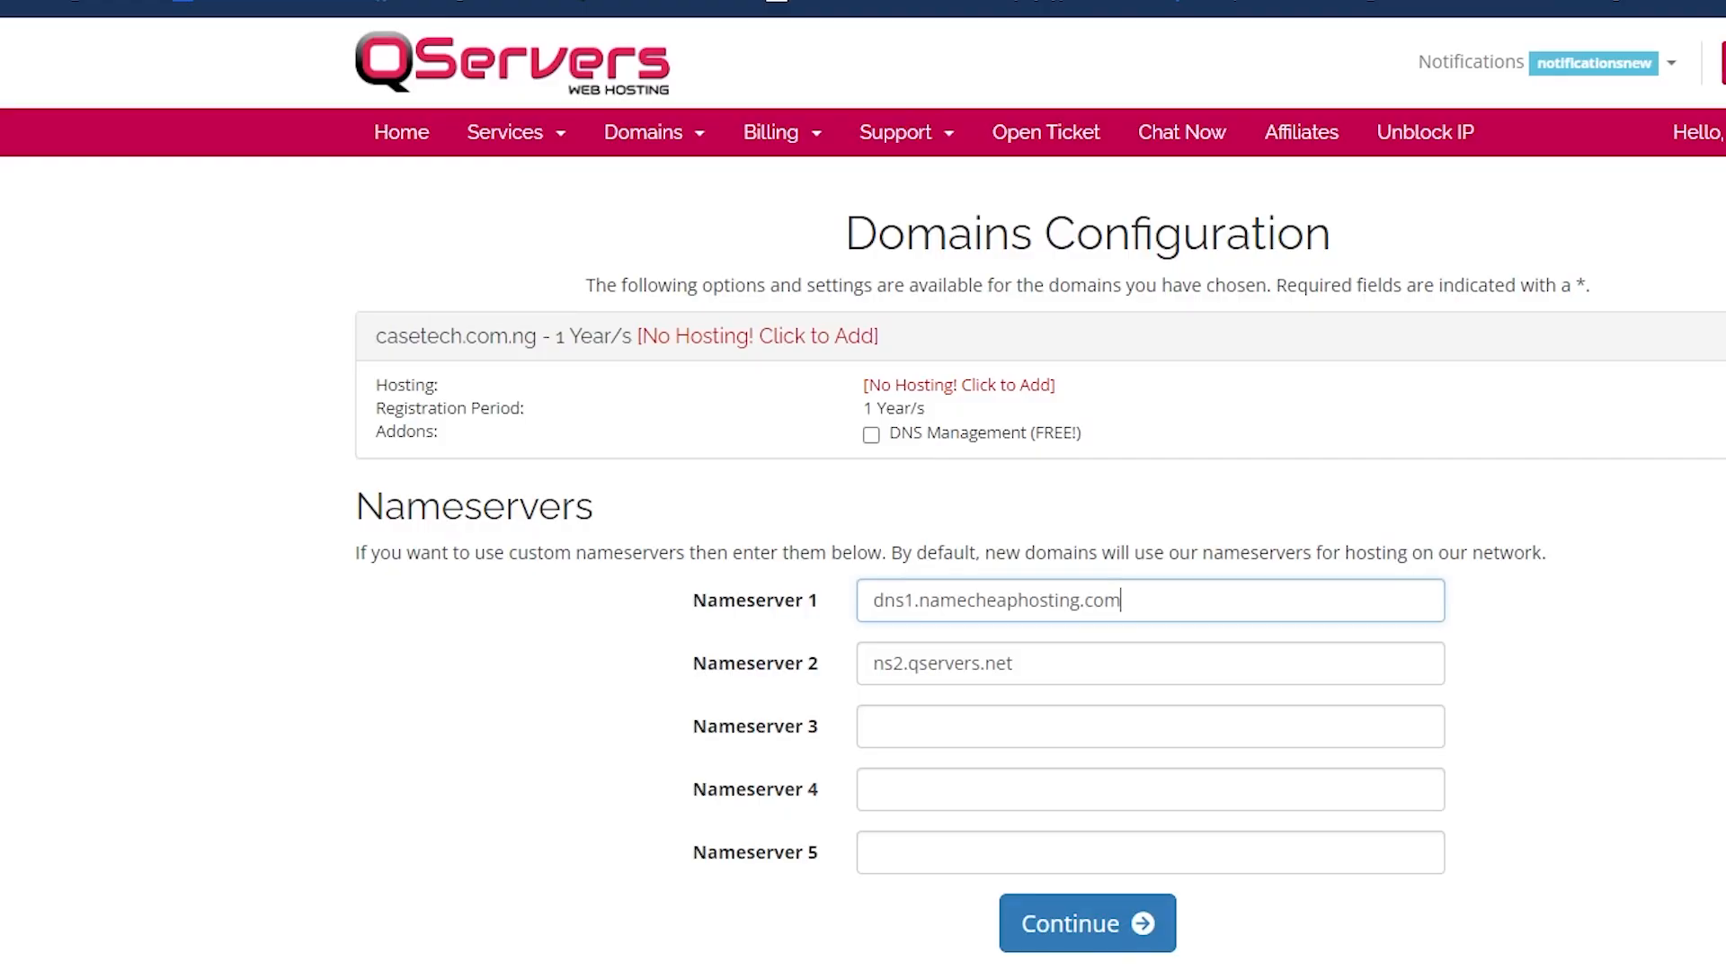
{"action": "left_click", "coordinate": [1038, 666]}
{"action": "left_click_drag", "start_coordinate": [1041, 664], "coordinate": [856, 665]}
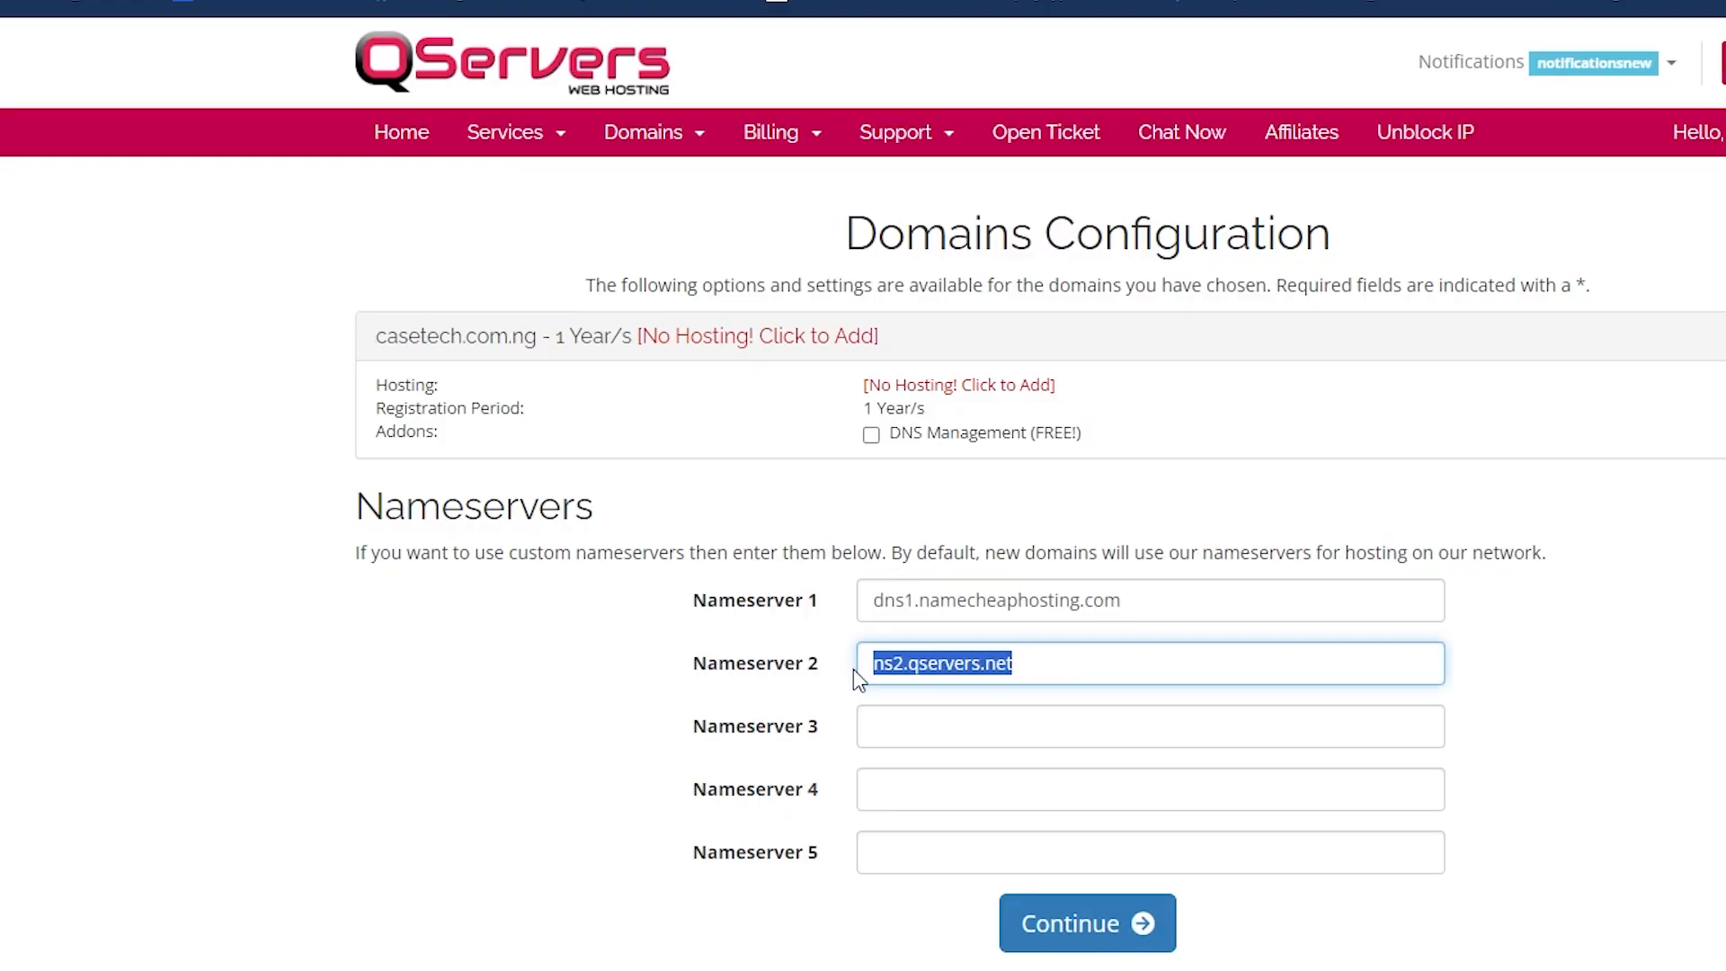
{"action": "key", "text": "ctrl+v"}
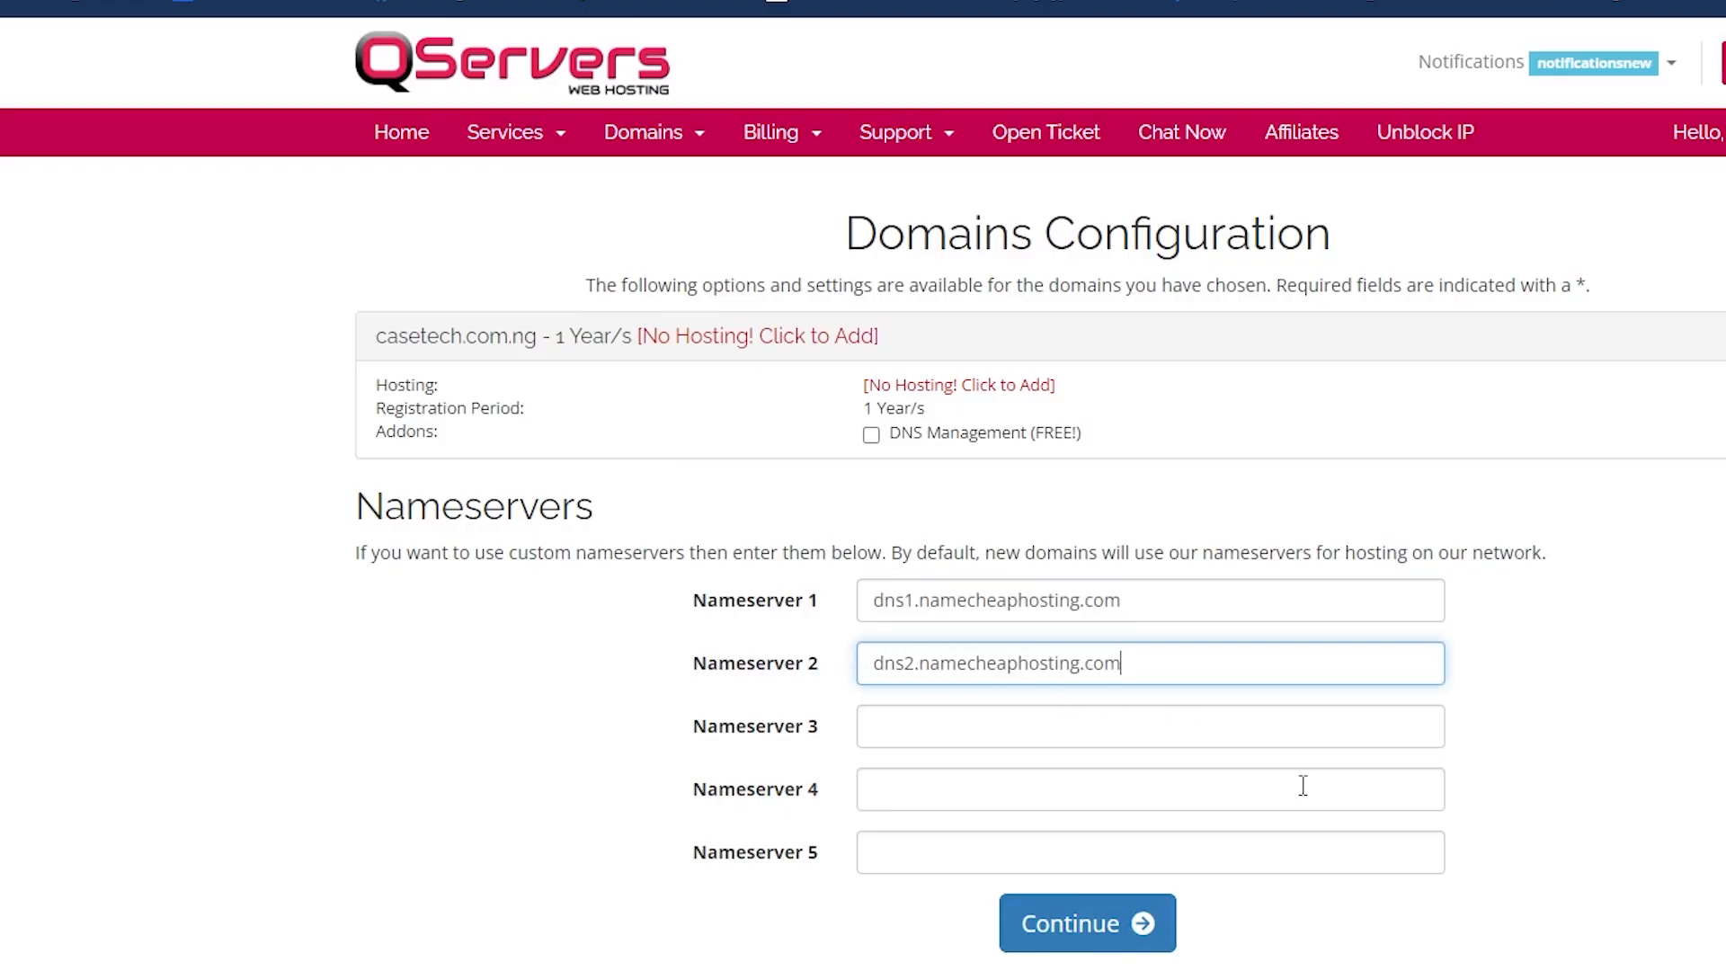
{"action": "left_click", "coordinate": [1138, 931]}
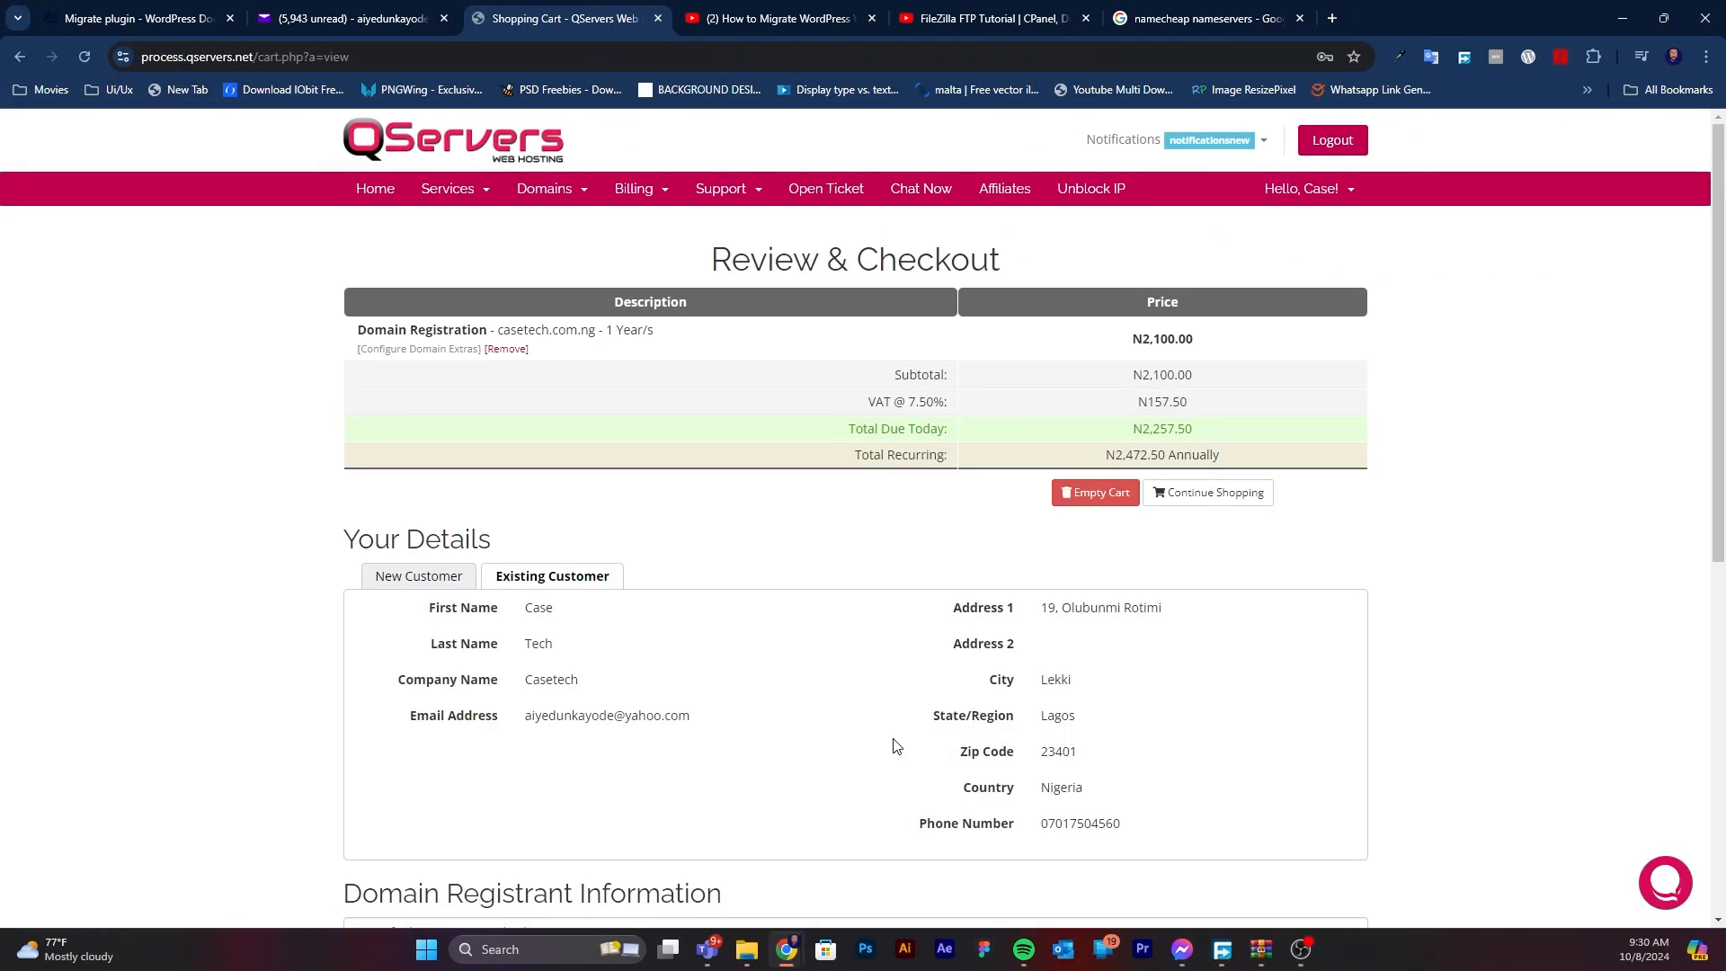
Review the order and customer details, and choose Paystack (Debit/Credit Cards) as the payment method.
{"action": "scroll", "coordinate": [888, 624], "scroll_direction": "down", "scroll_amount": 2}
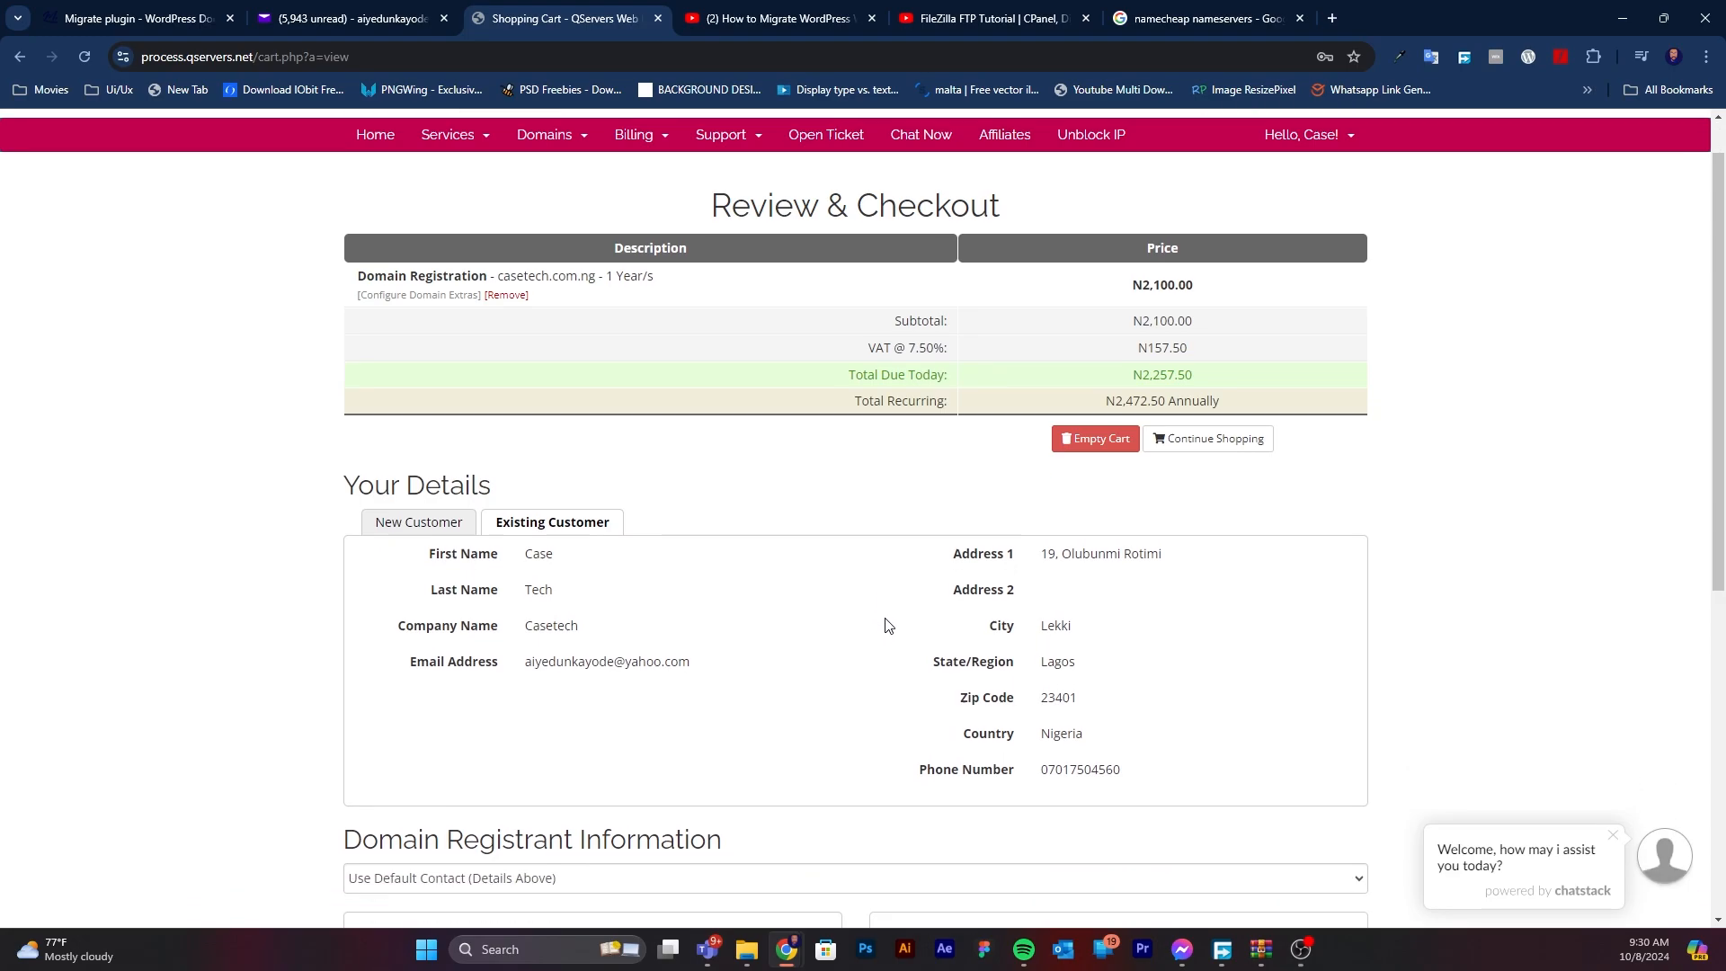
{"action": "scroll", "coordinate": [888, 624], "scroll_direction": "up", "scroll_amount": 2}
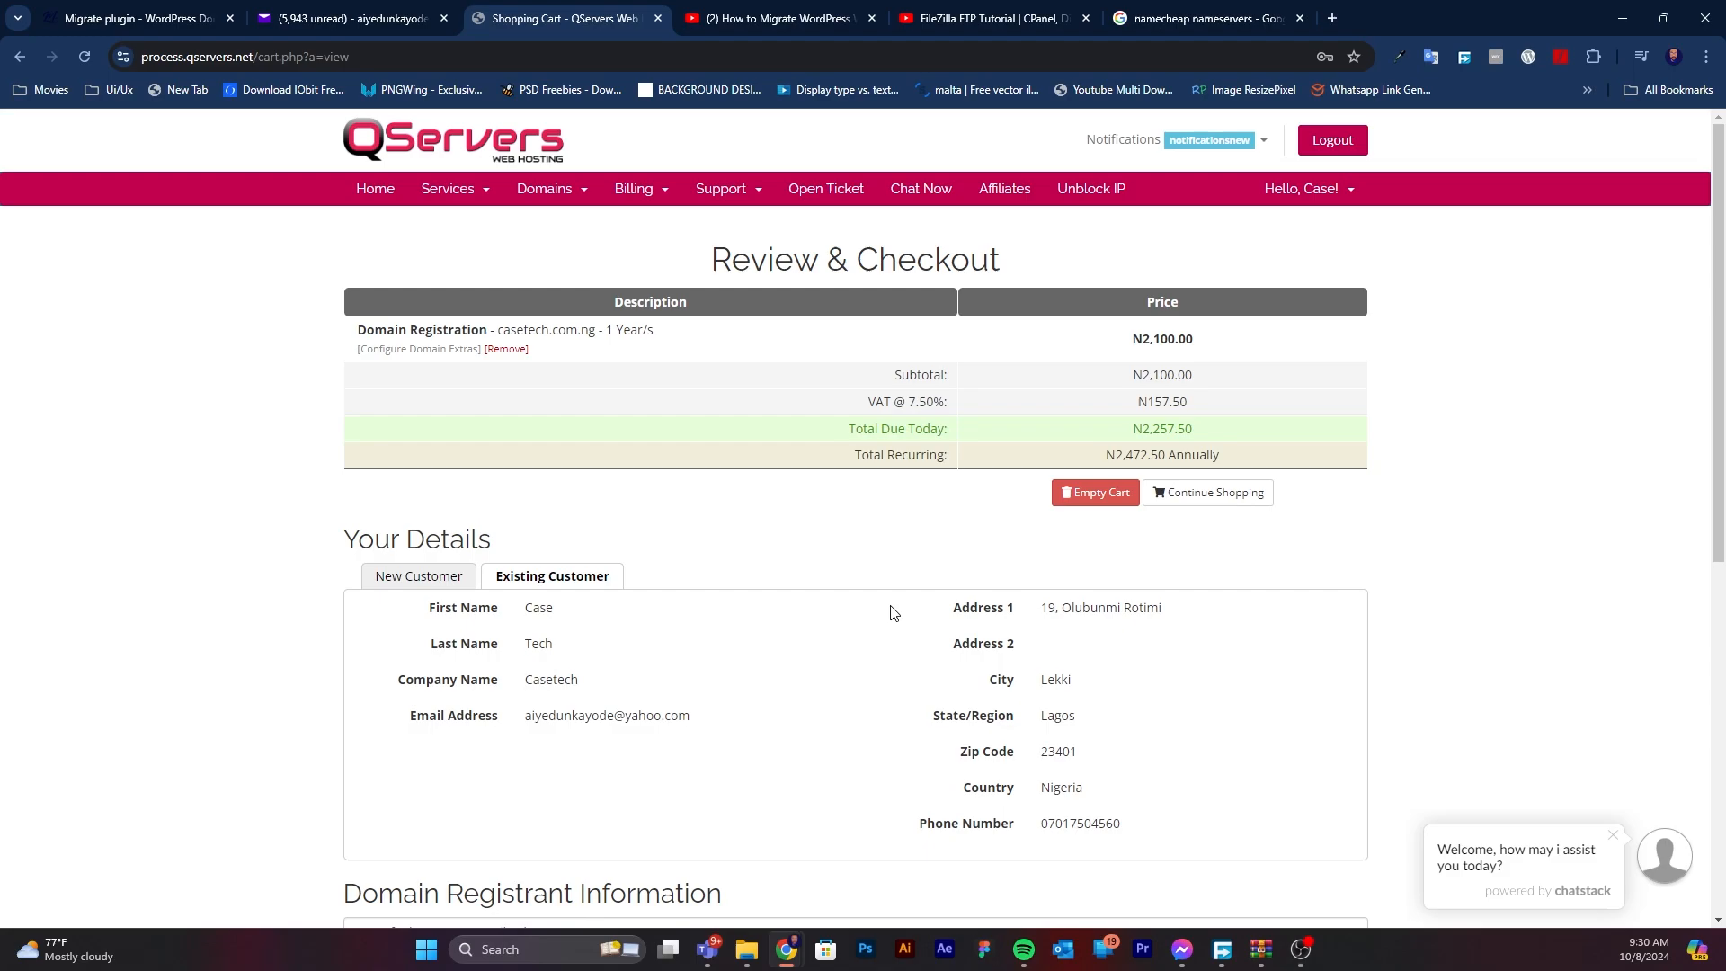
{"action": "scroll", "coordinate": [893, 612], "scroll_direction": "down", "scroll_amount": 6}
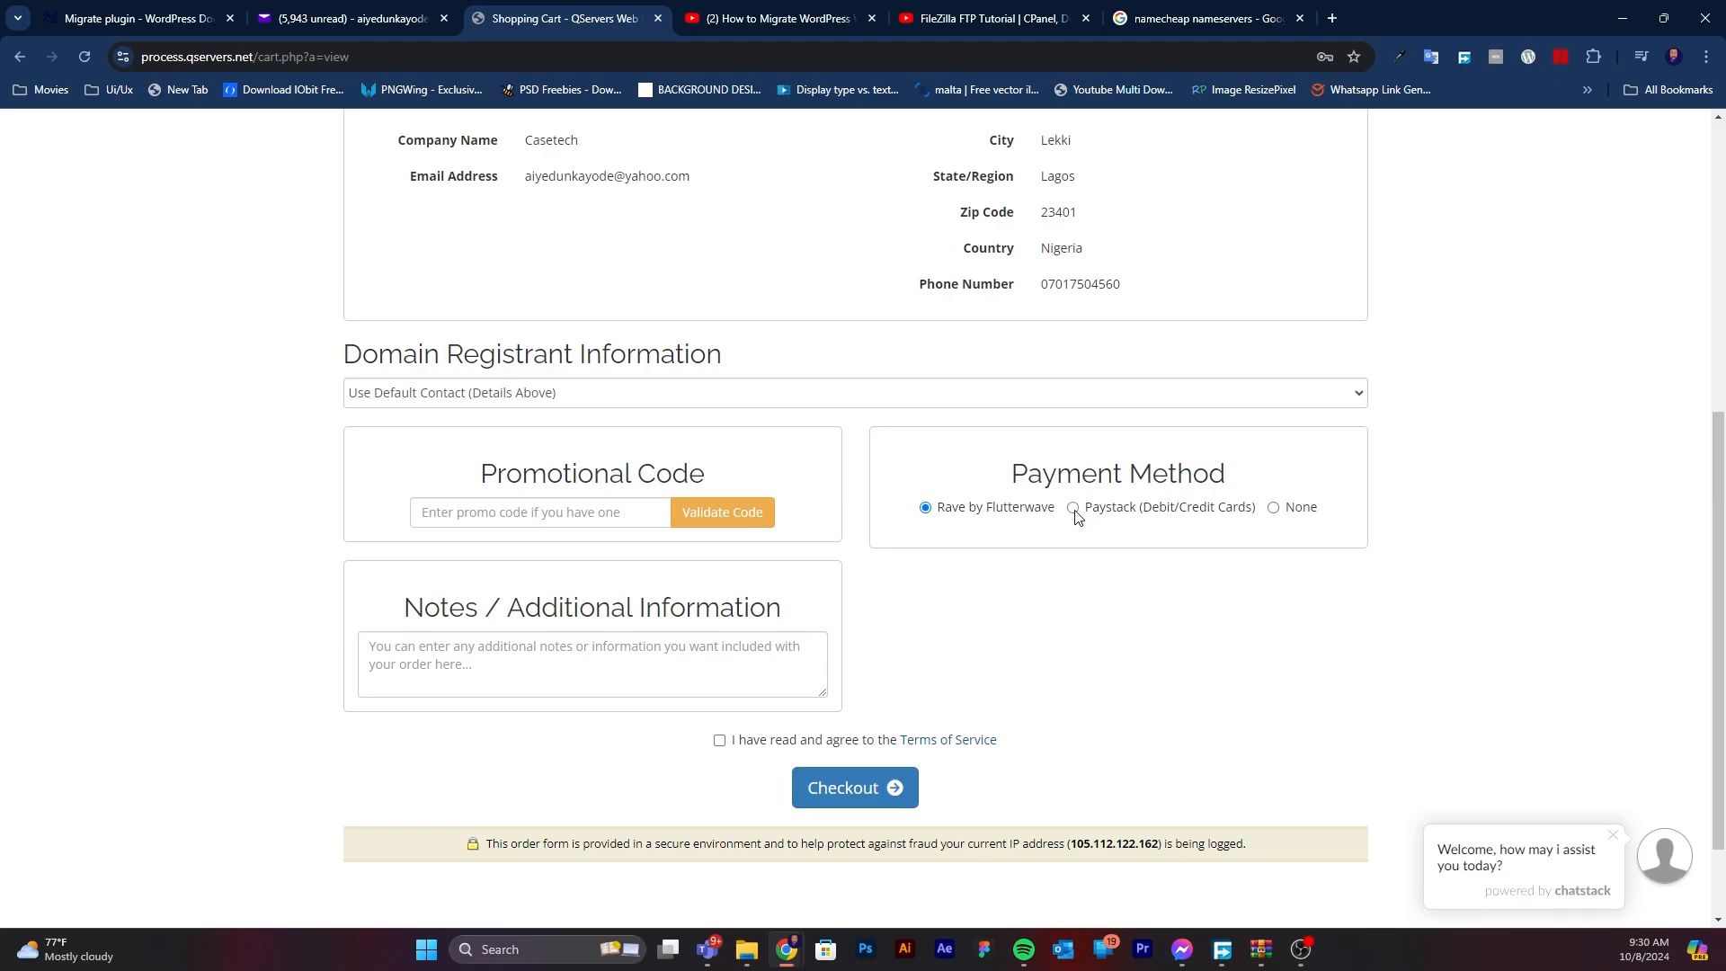
{"action": "left_click", "coordinate": [1074, 508]}
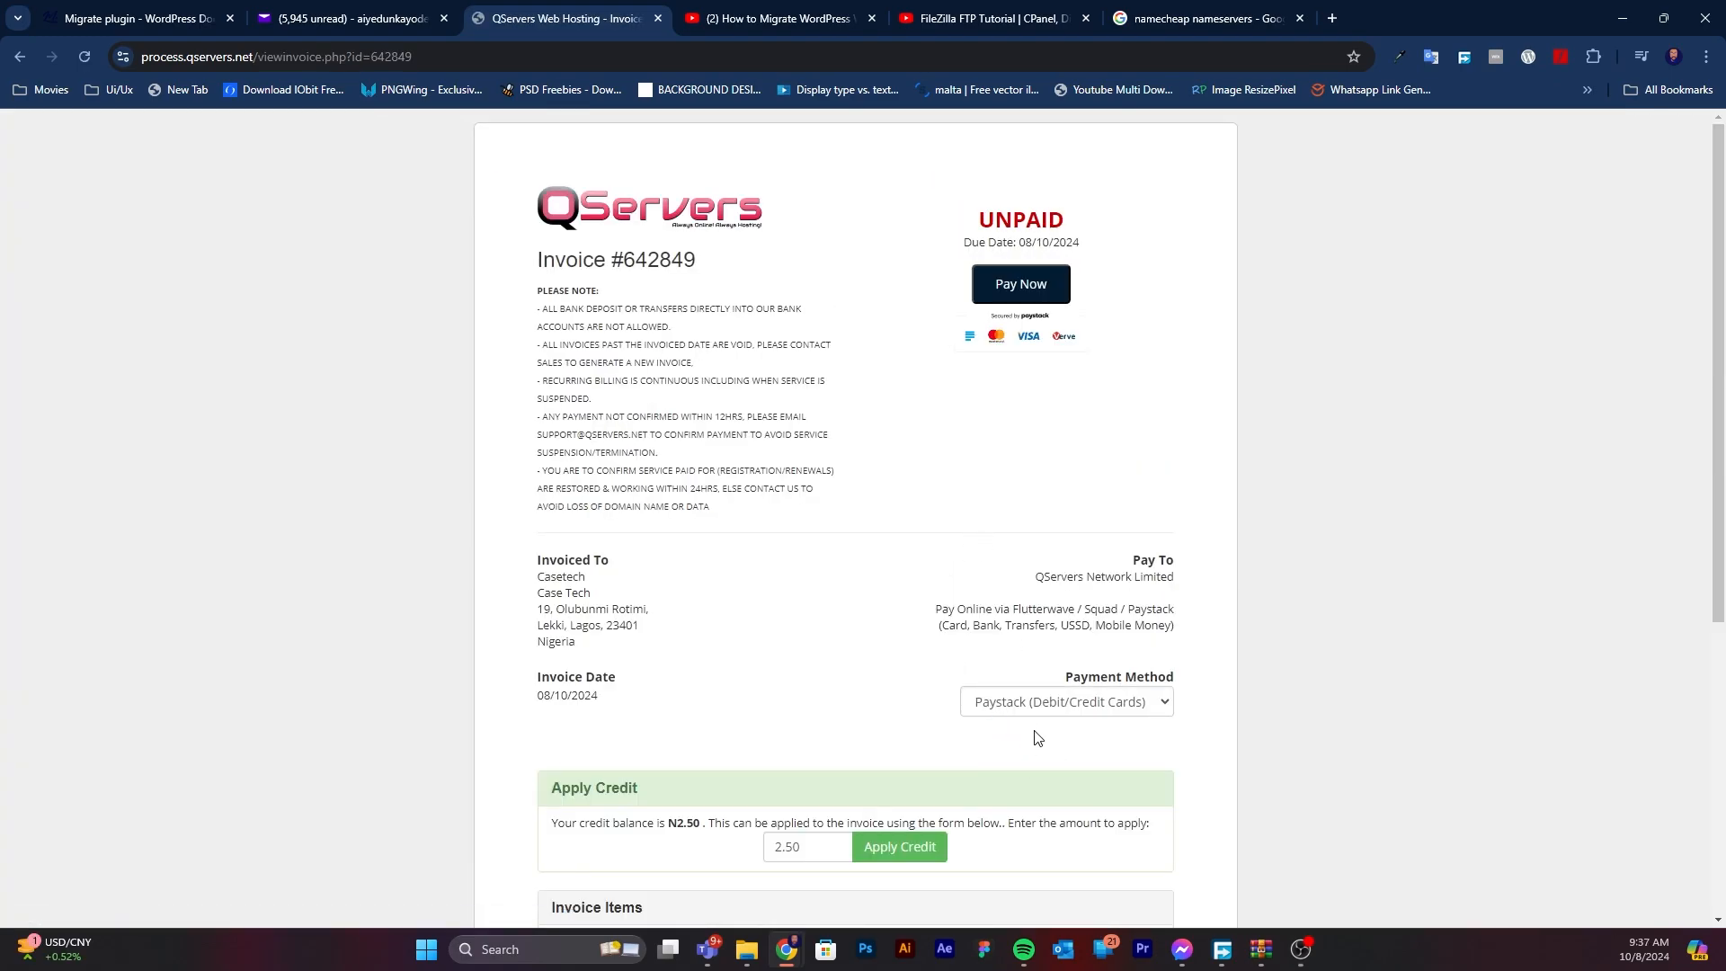
Review the unpaid invoice's items, start its payment and choose Transfer as the way to pay.
{"action": "scroll", "coordinate": [1034, 728], "scroll_direction": "down", "scroll_amount": 5}
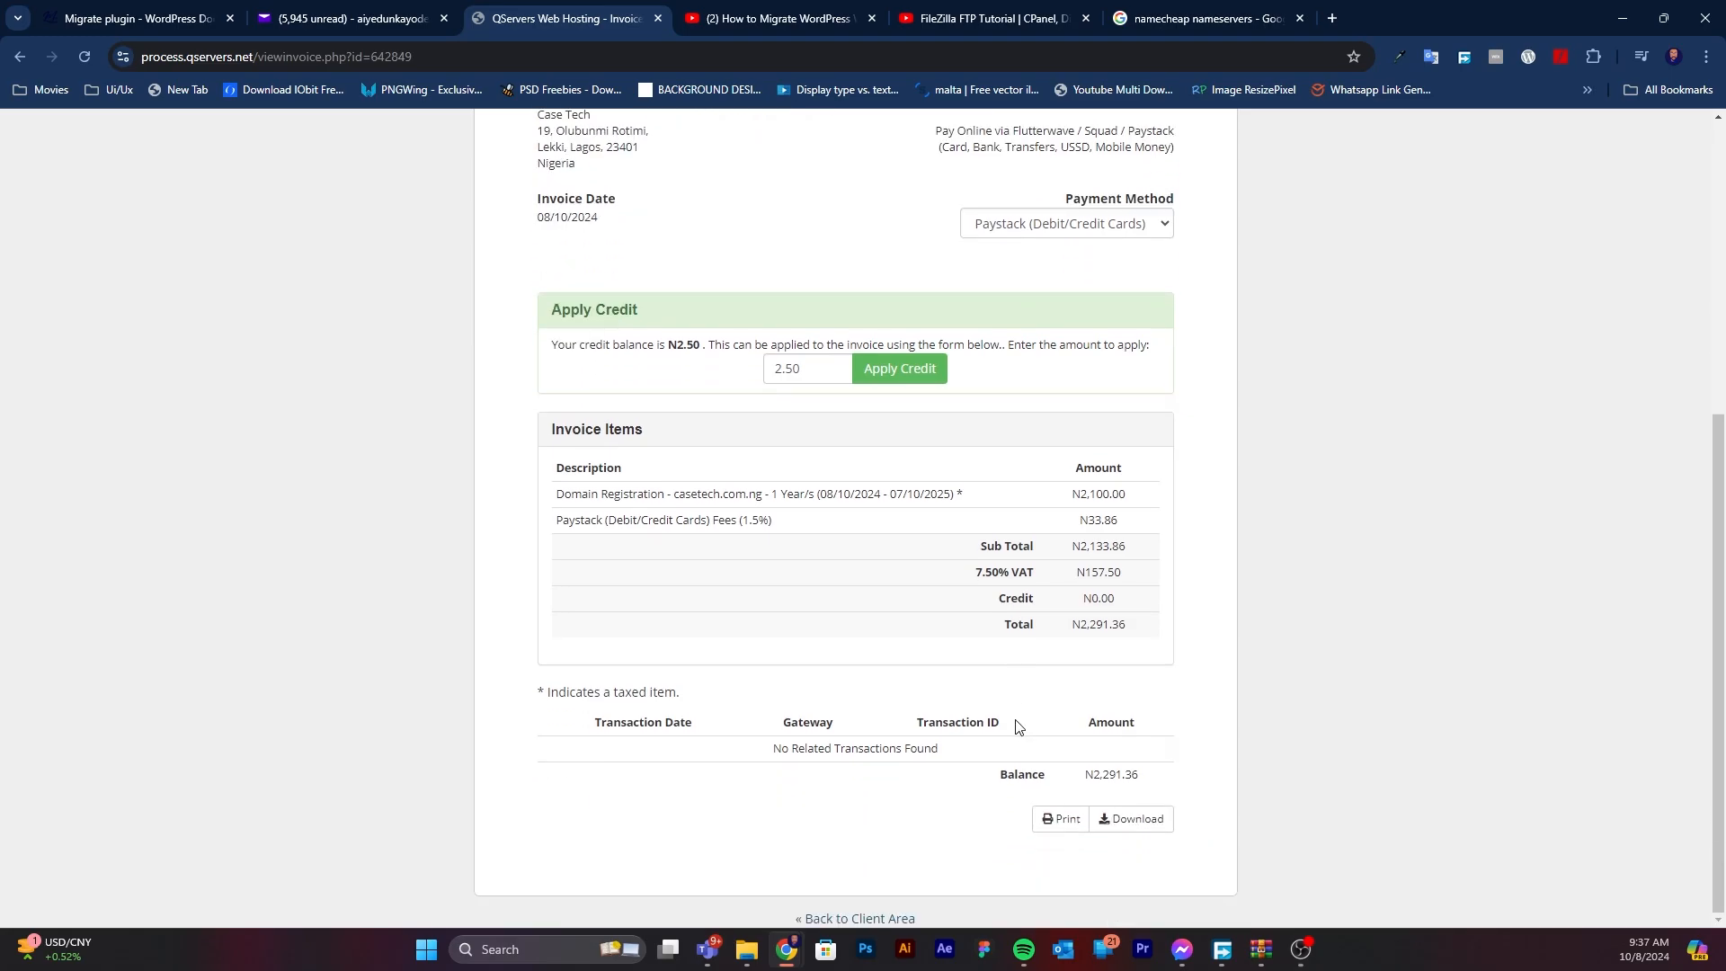
{"action": "scroll", "coordinate": [1016, 725], "scroll_direction": "up", "scroll_amount": 5}
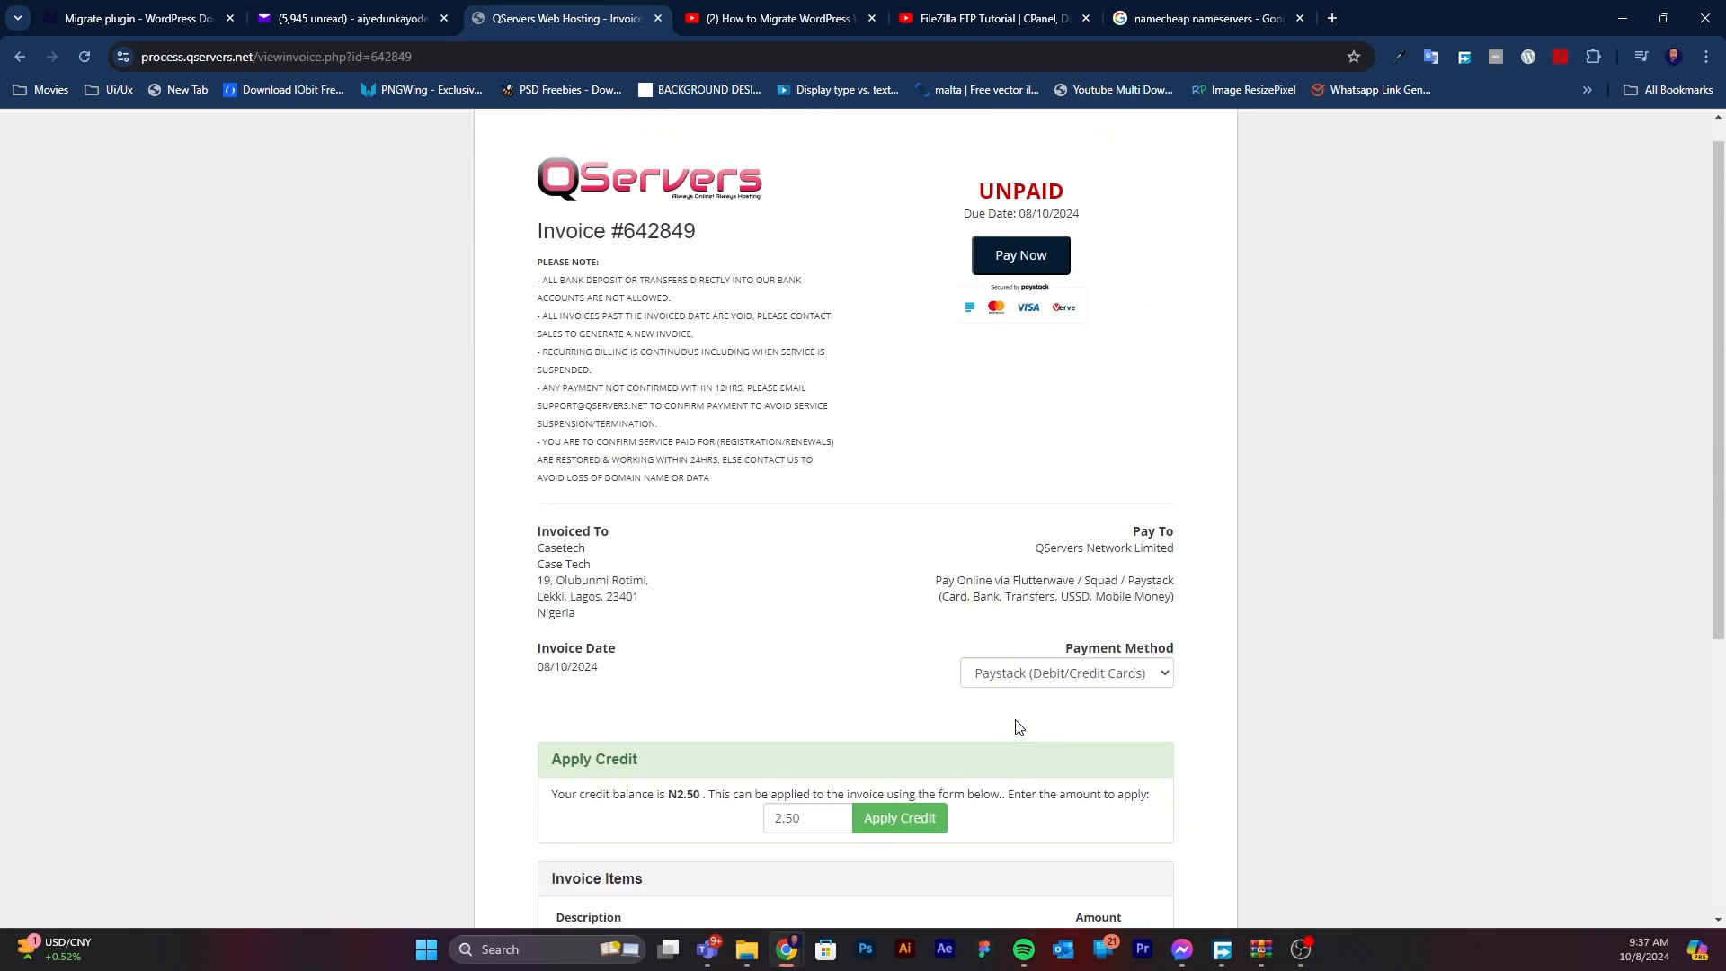
{"action": "left_click", "coordinate": [1030, 285]}
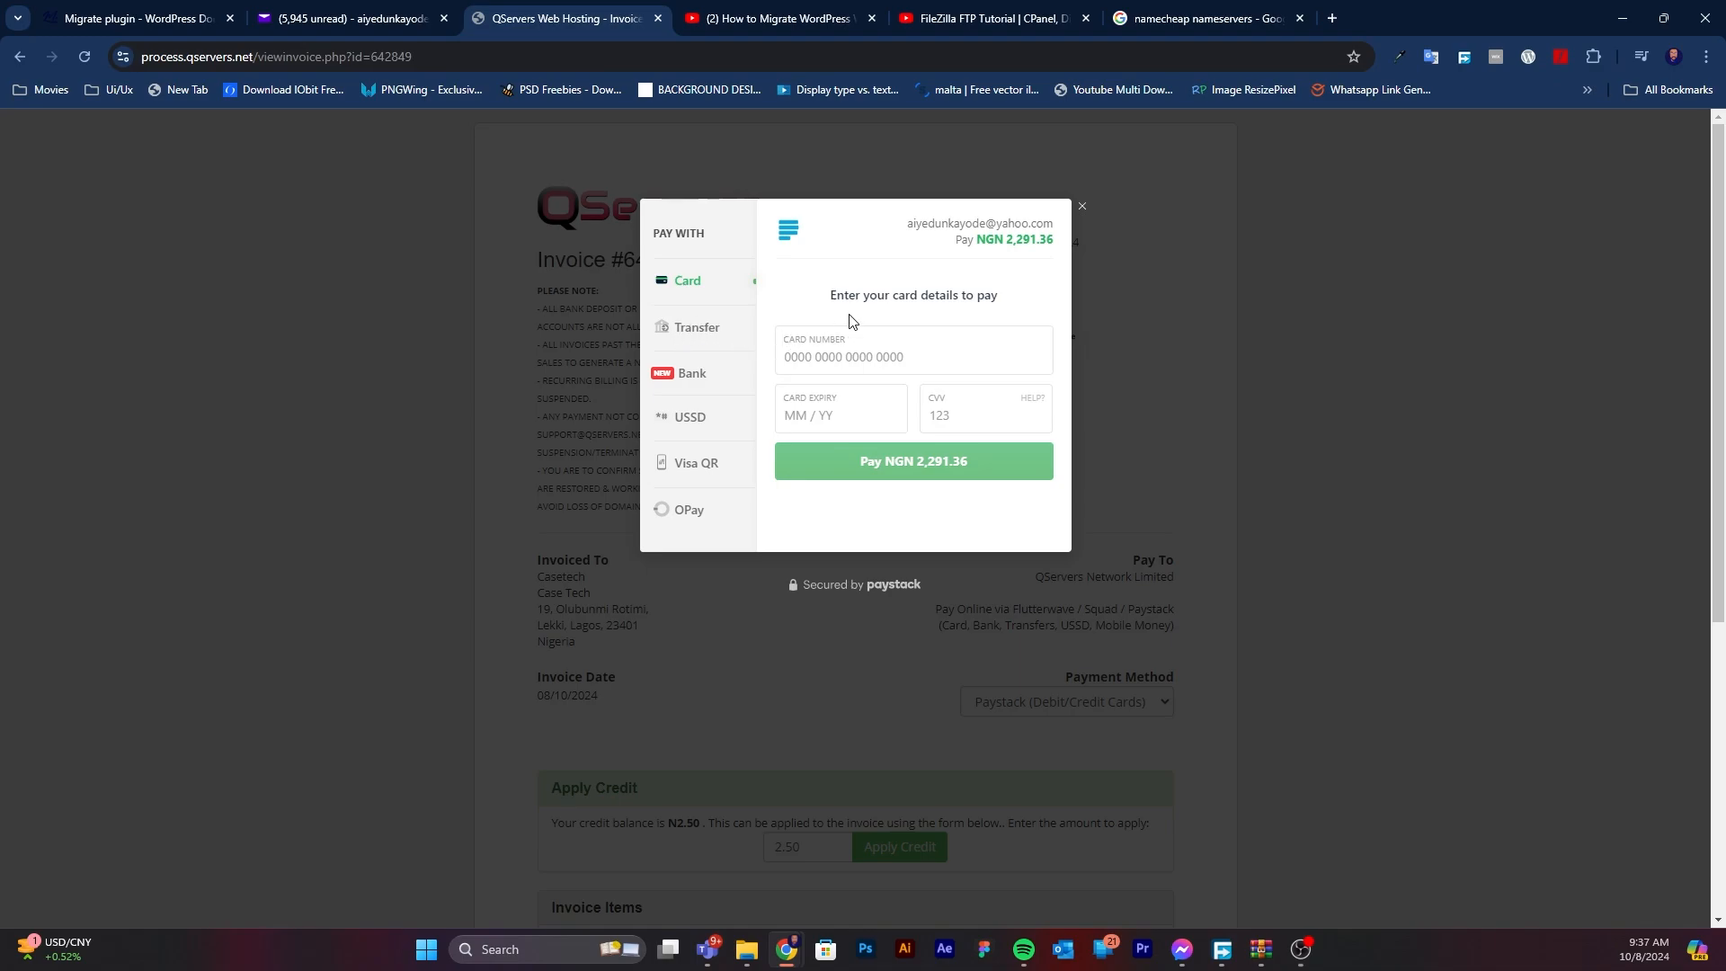
{"action": "left_click", "coordinate": [680, 329]}
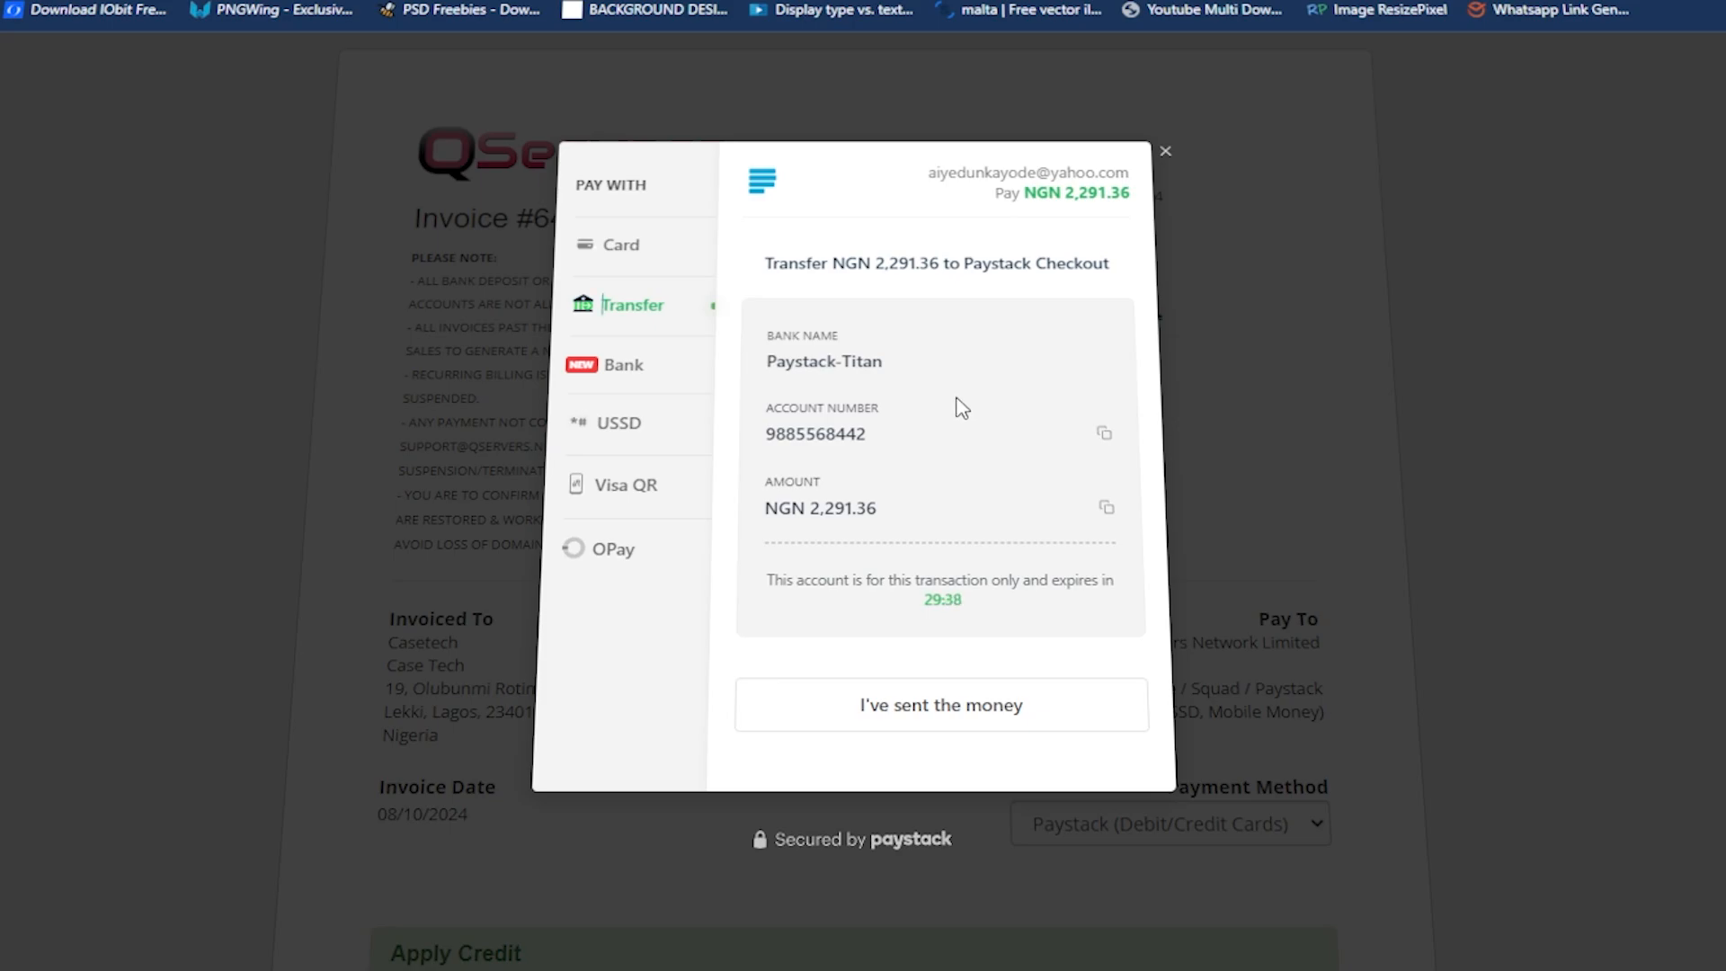
Examine the transfer's bank name, account number and amount, and look over the invoice's items and payment details.
{"action": "left_click_drag", "start_coordinate": [767, 360], "coordinate": [887, 371]}
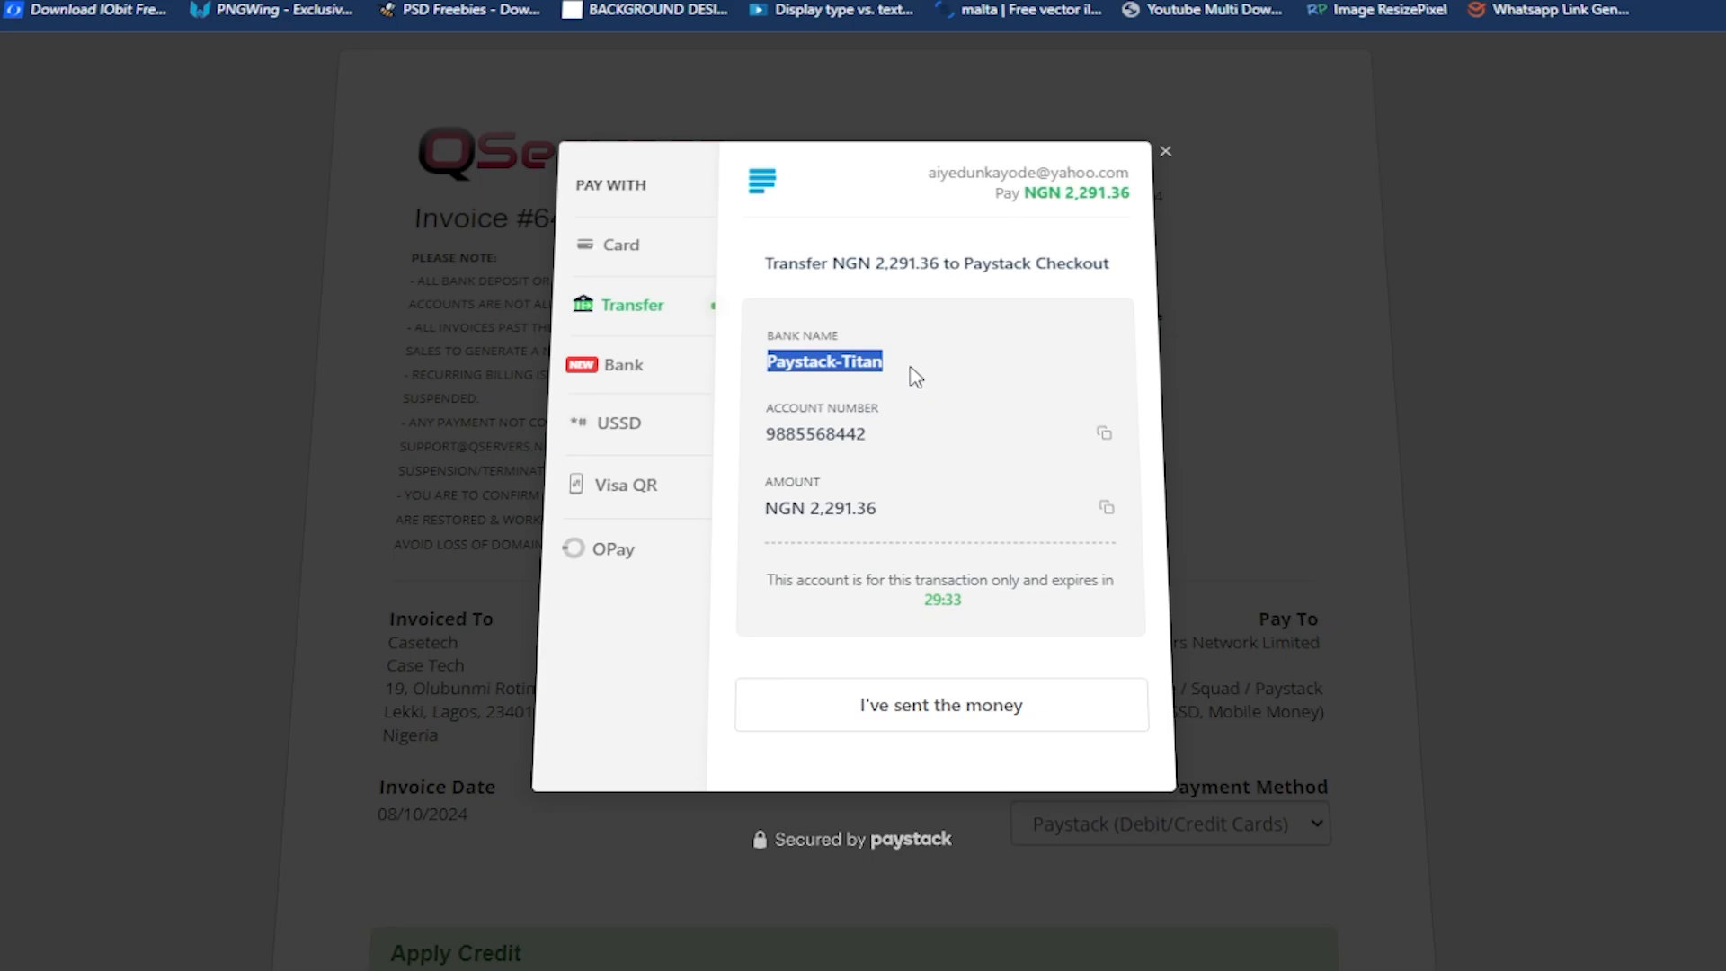
{"action": "left_click", "coordinate": [958, 436]}
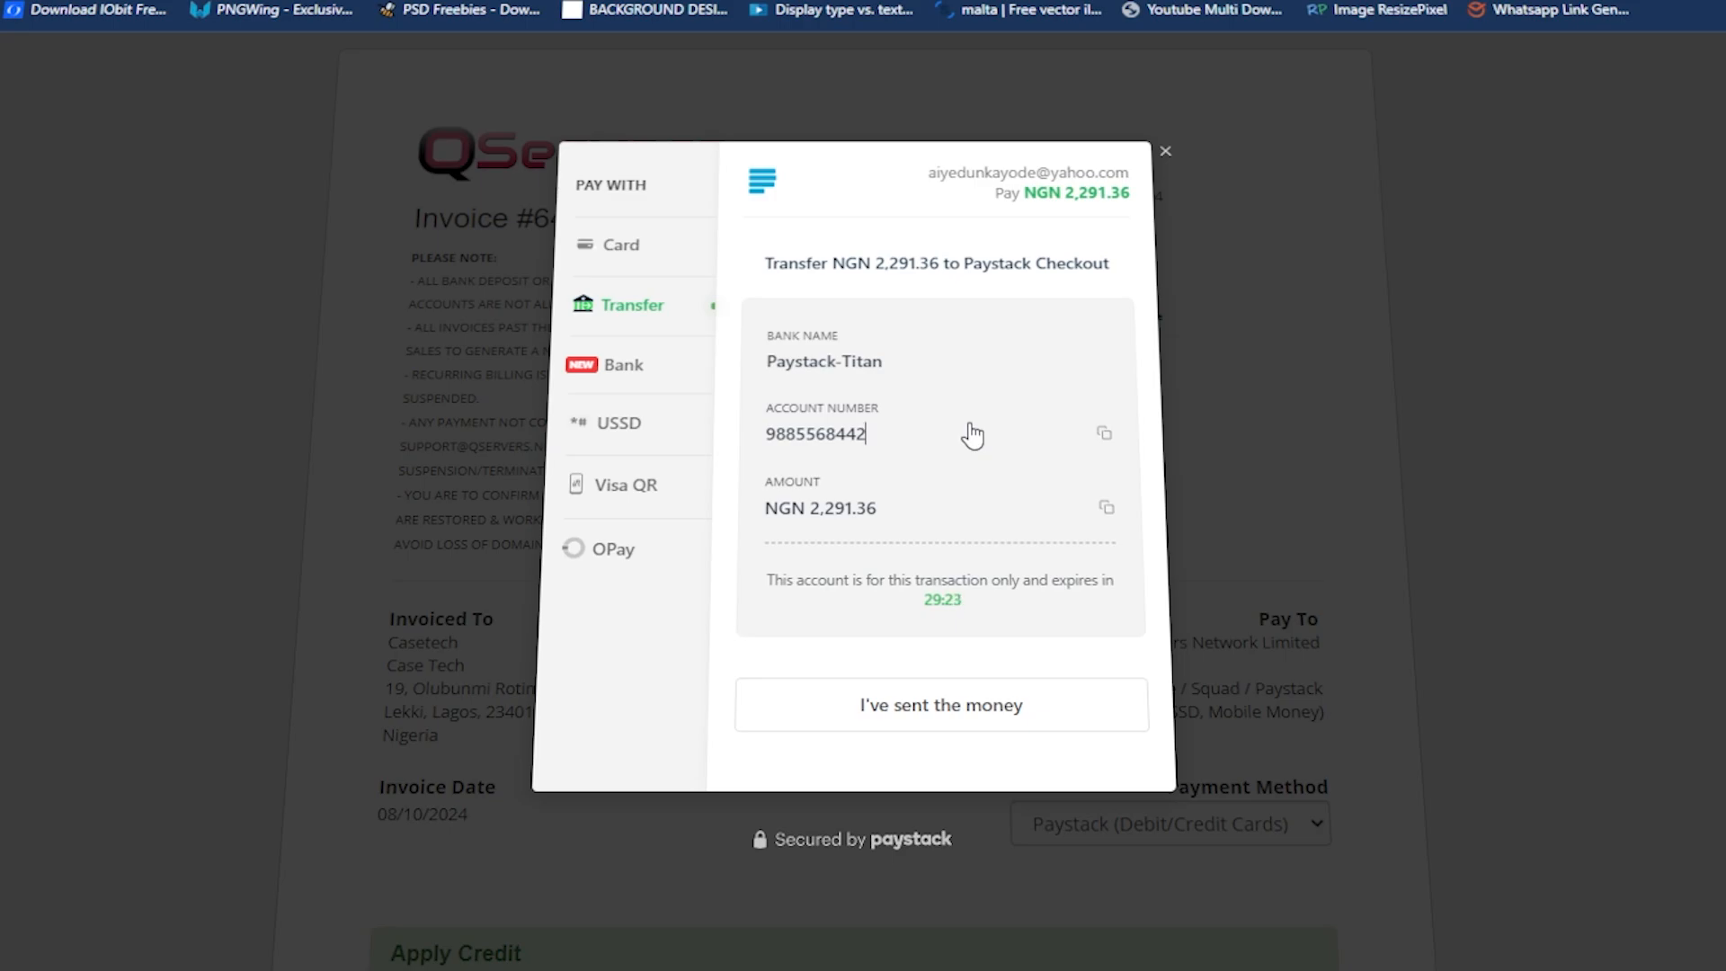
{"action": "left_click_drag", "start_coordinate": [764, 508], "coordinate": [897, 517]}
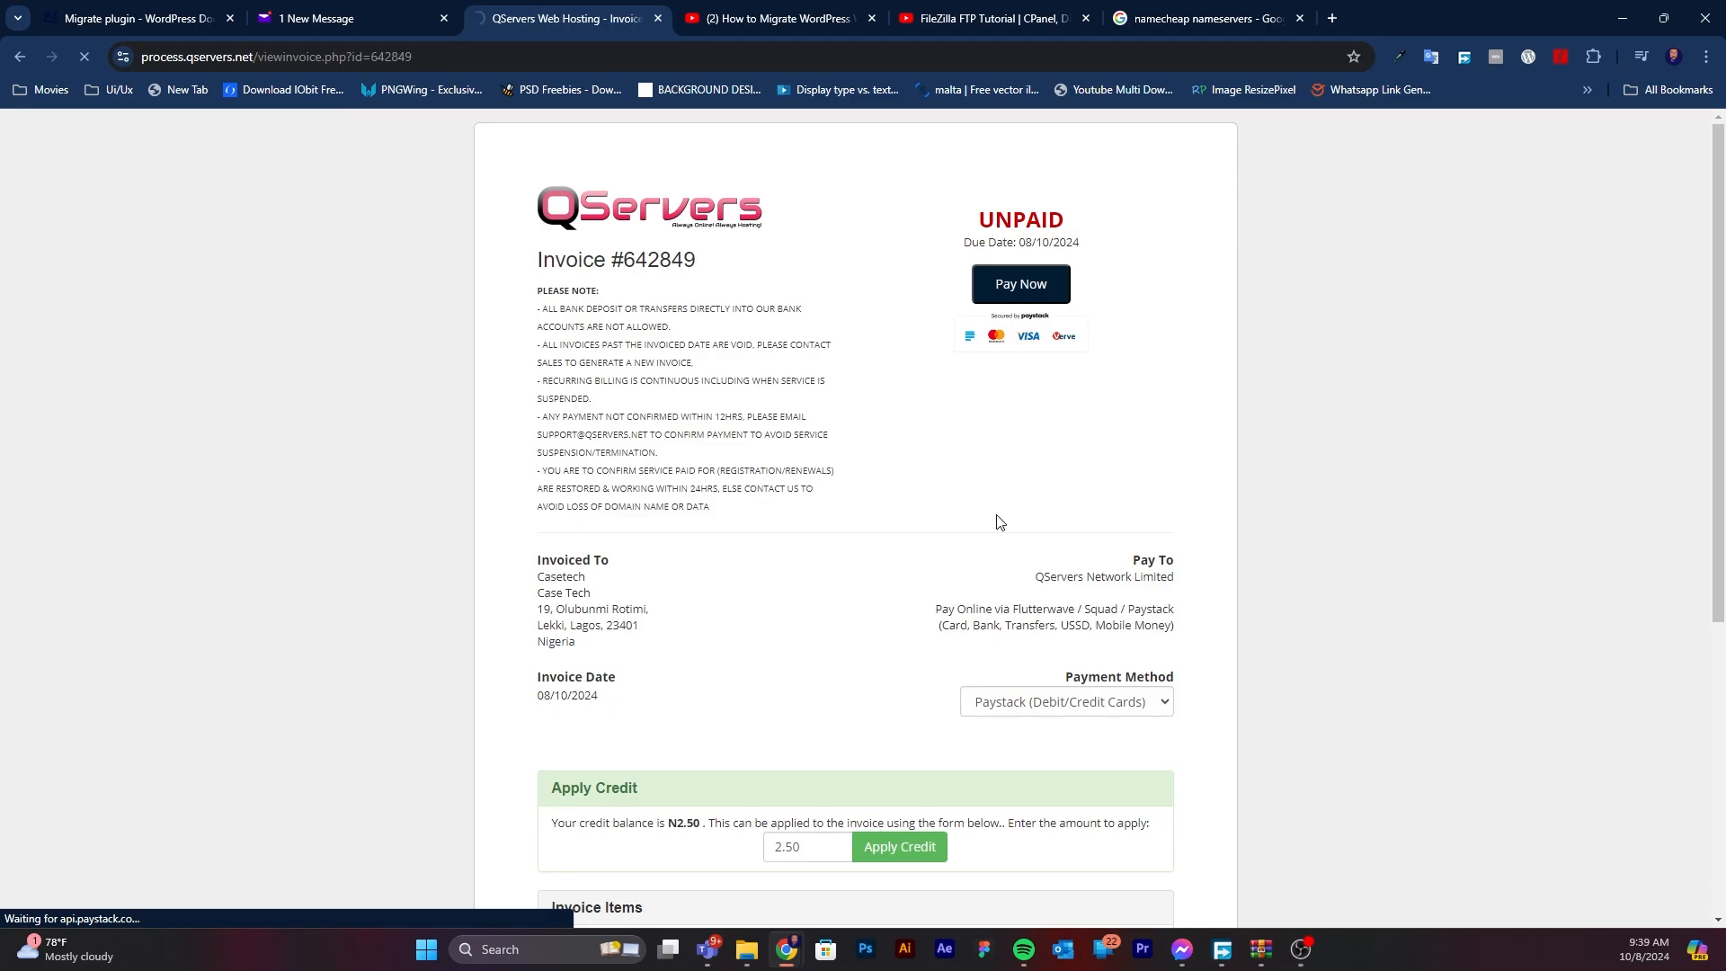
{"action": "scroll", "coordinate": [1005, 526], "scroll_direction": "down", "scroll_amount": 5}
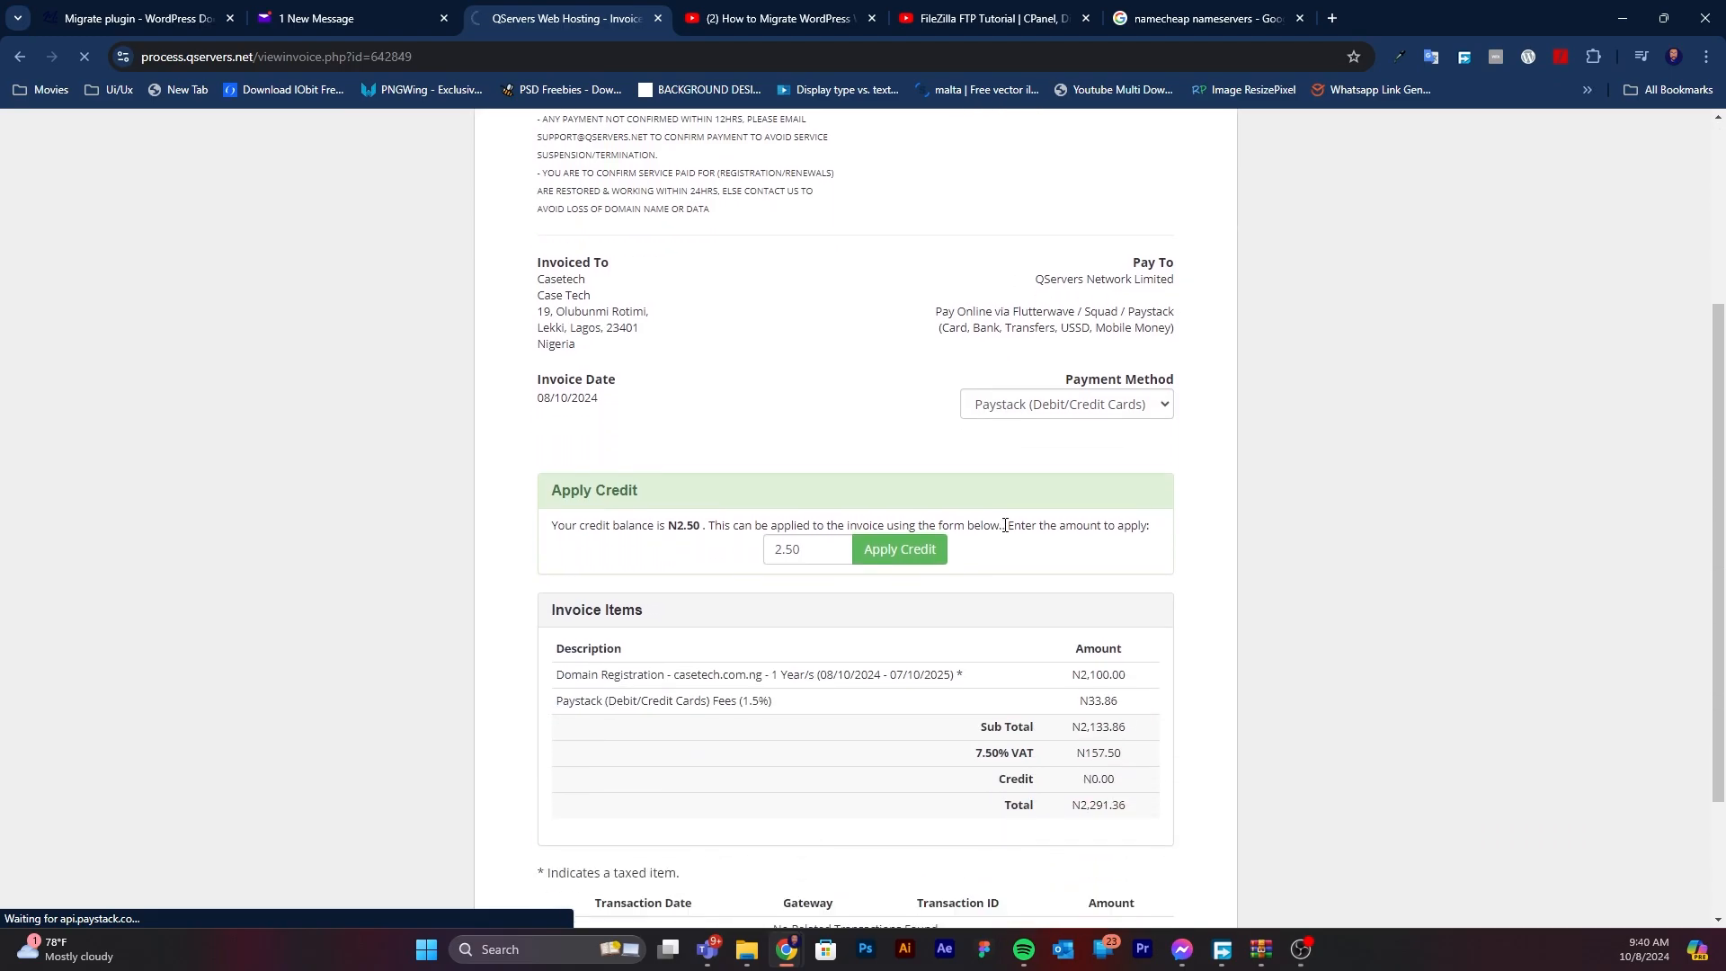
{"action": "scroll", "coordinate": [1005, 531], "scroll_direction": "up", "scroll_amount": 5}
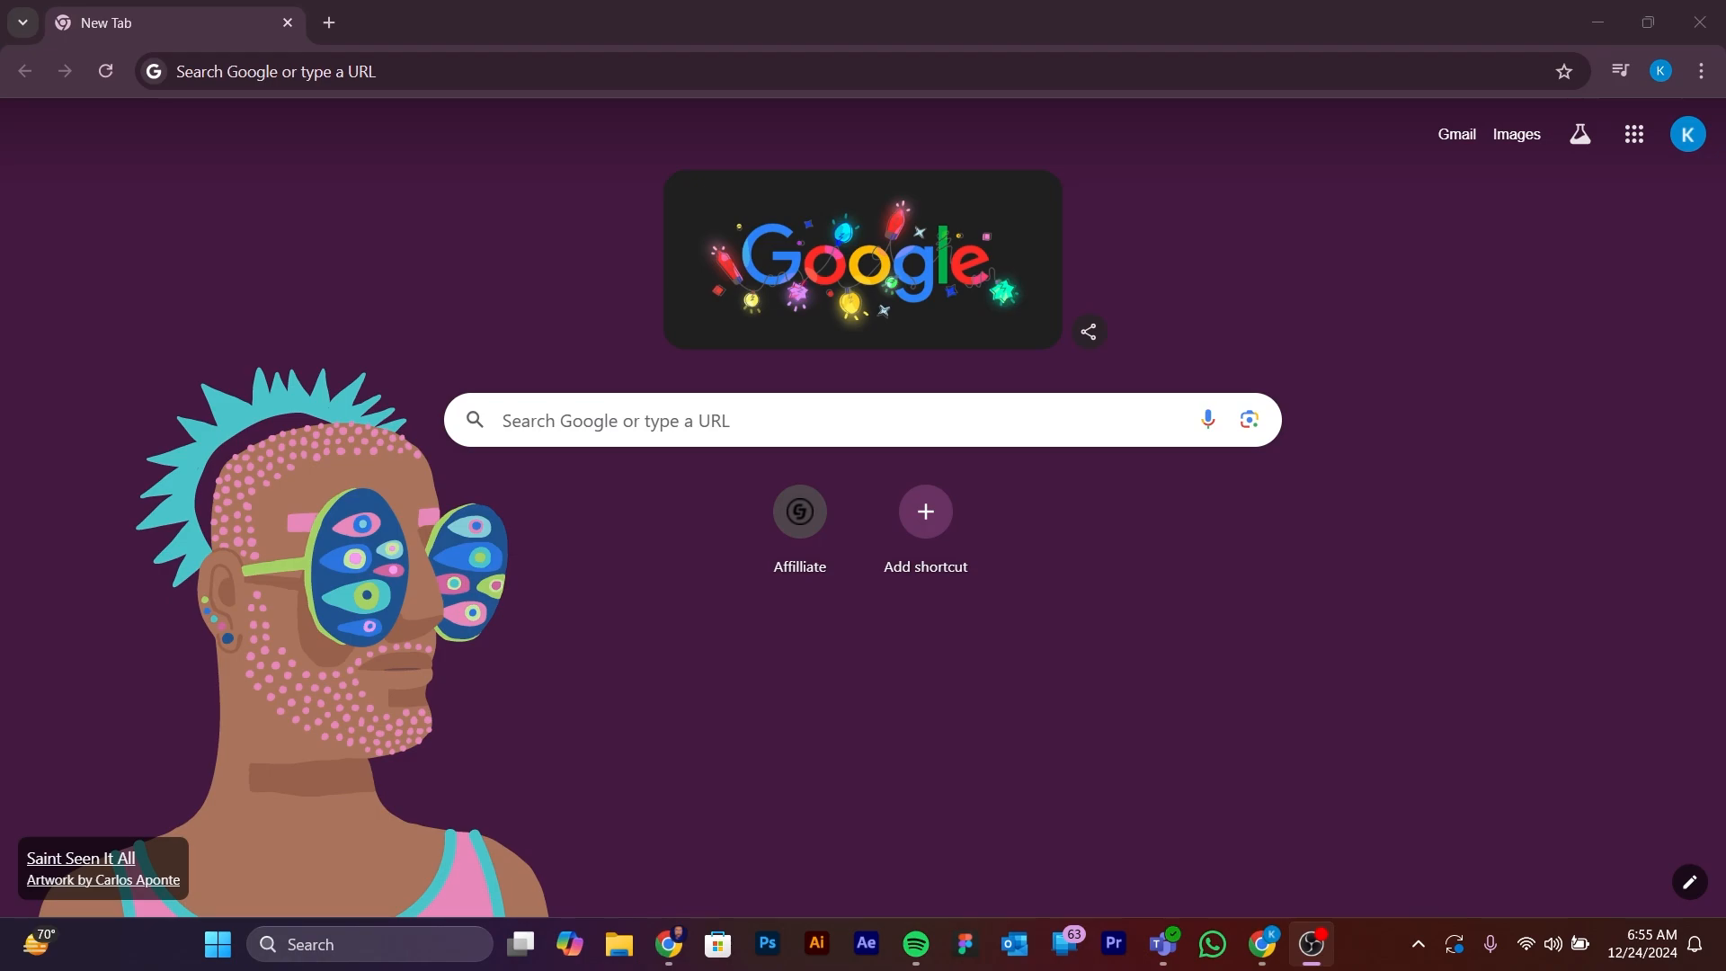
Go to namecheap.com and sign in to the hosting account with the saved login details.
{"action": "left_click", "coordinate": [337, 71]}
{"action": "type", "text": "namecheap.com"}
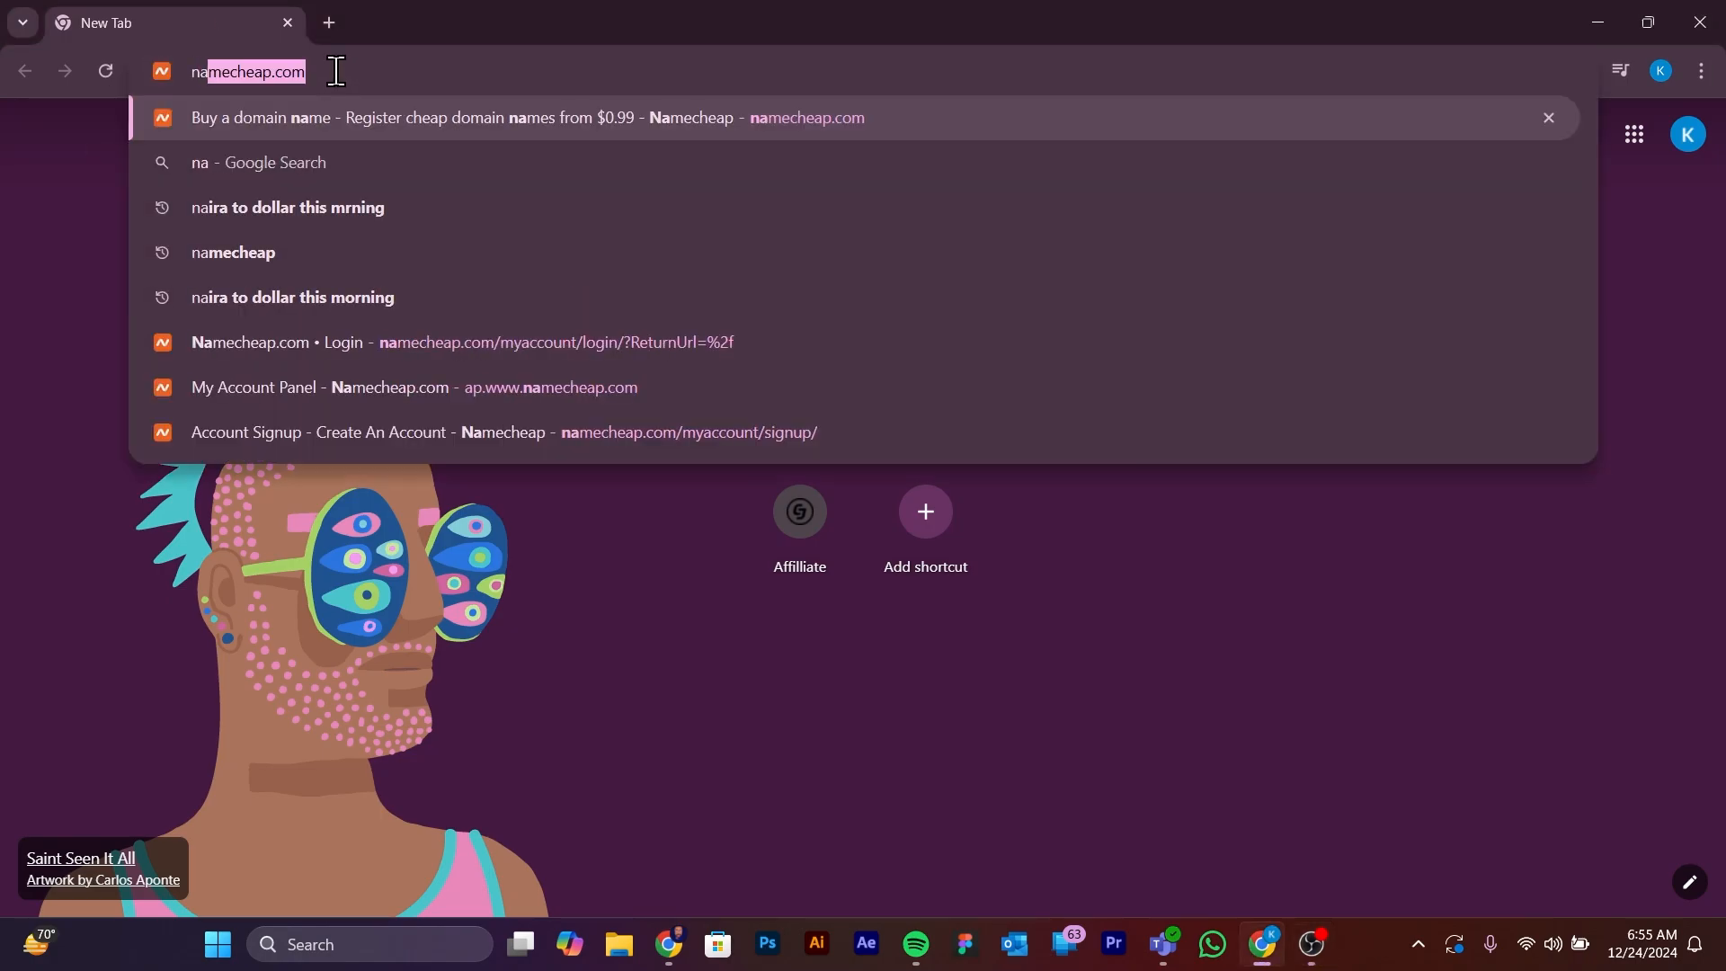
{"action": "key", "text": "Return"}
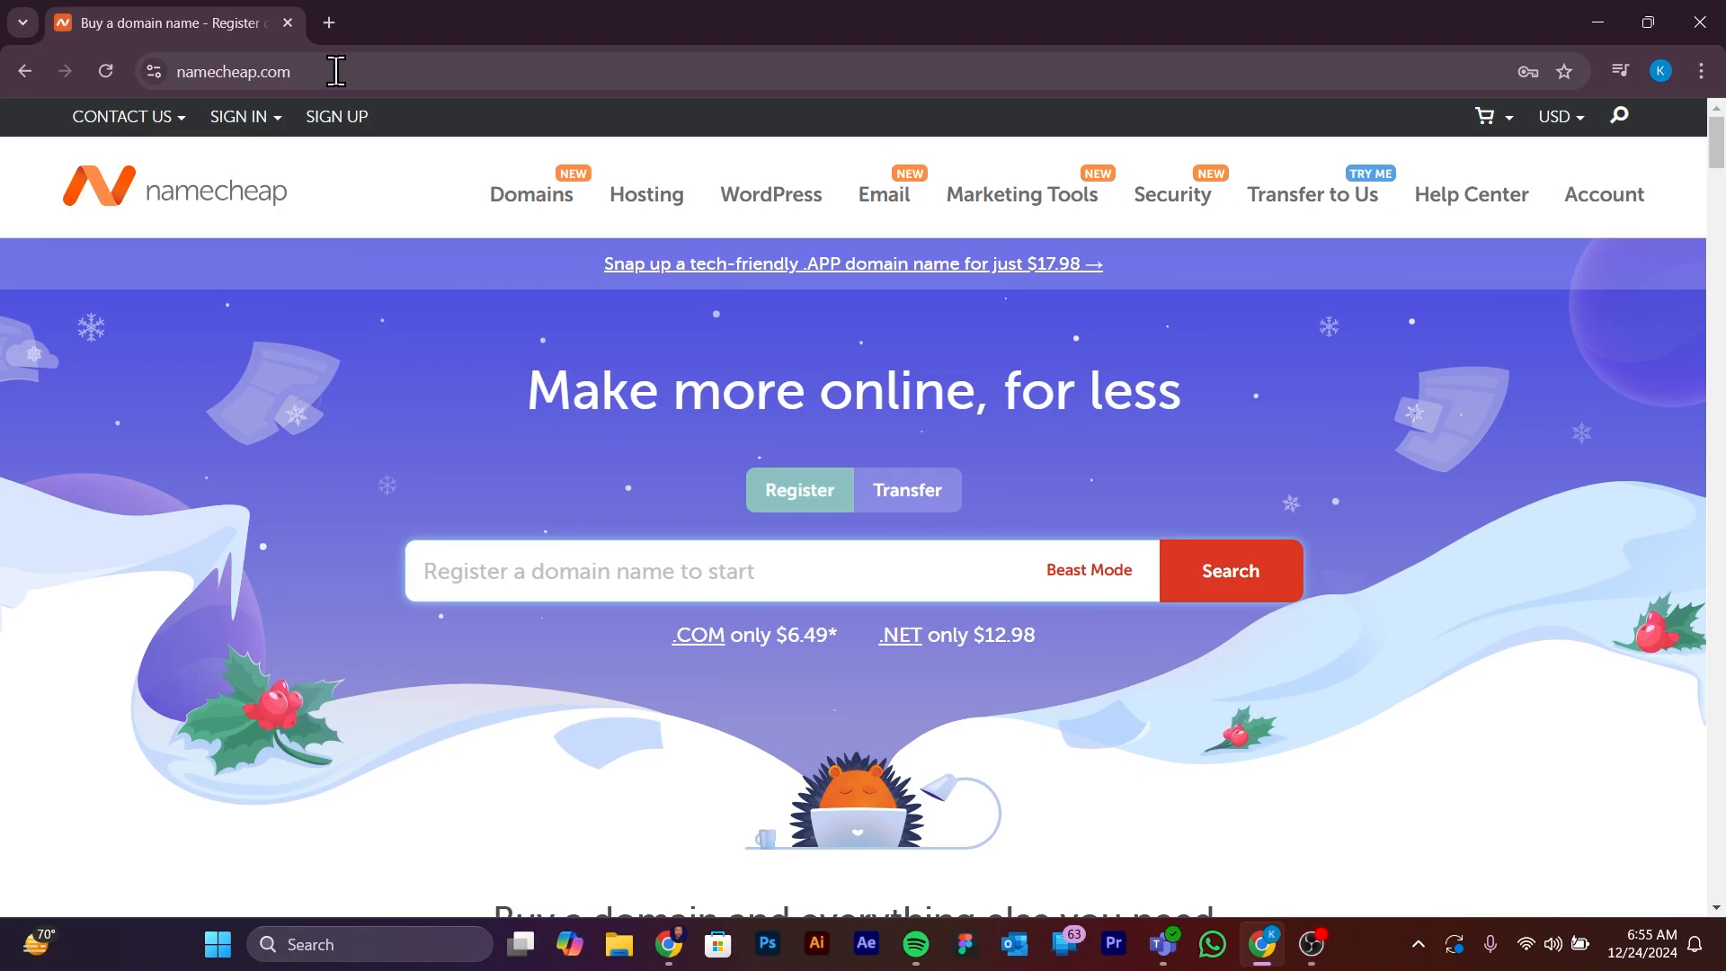
{"action": "left_click", "coordinate": [268, 119]}
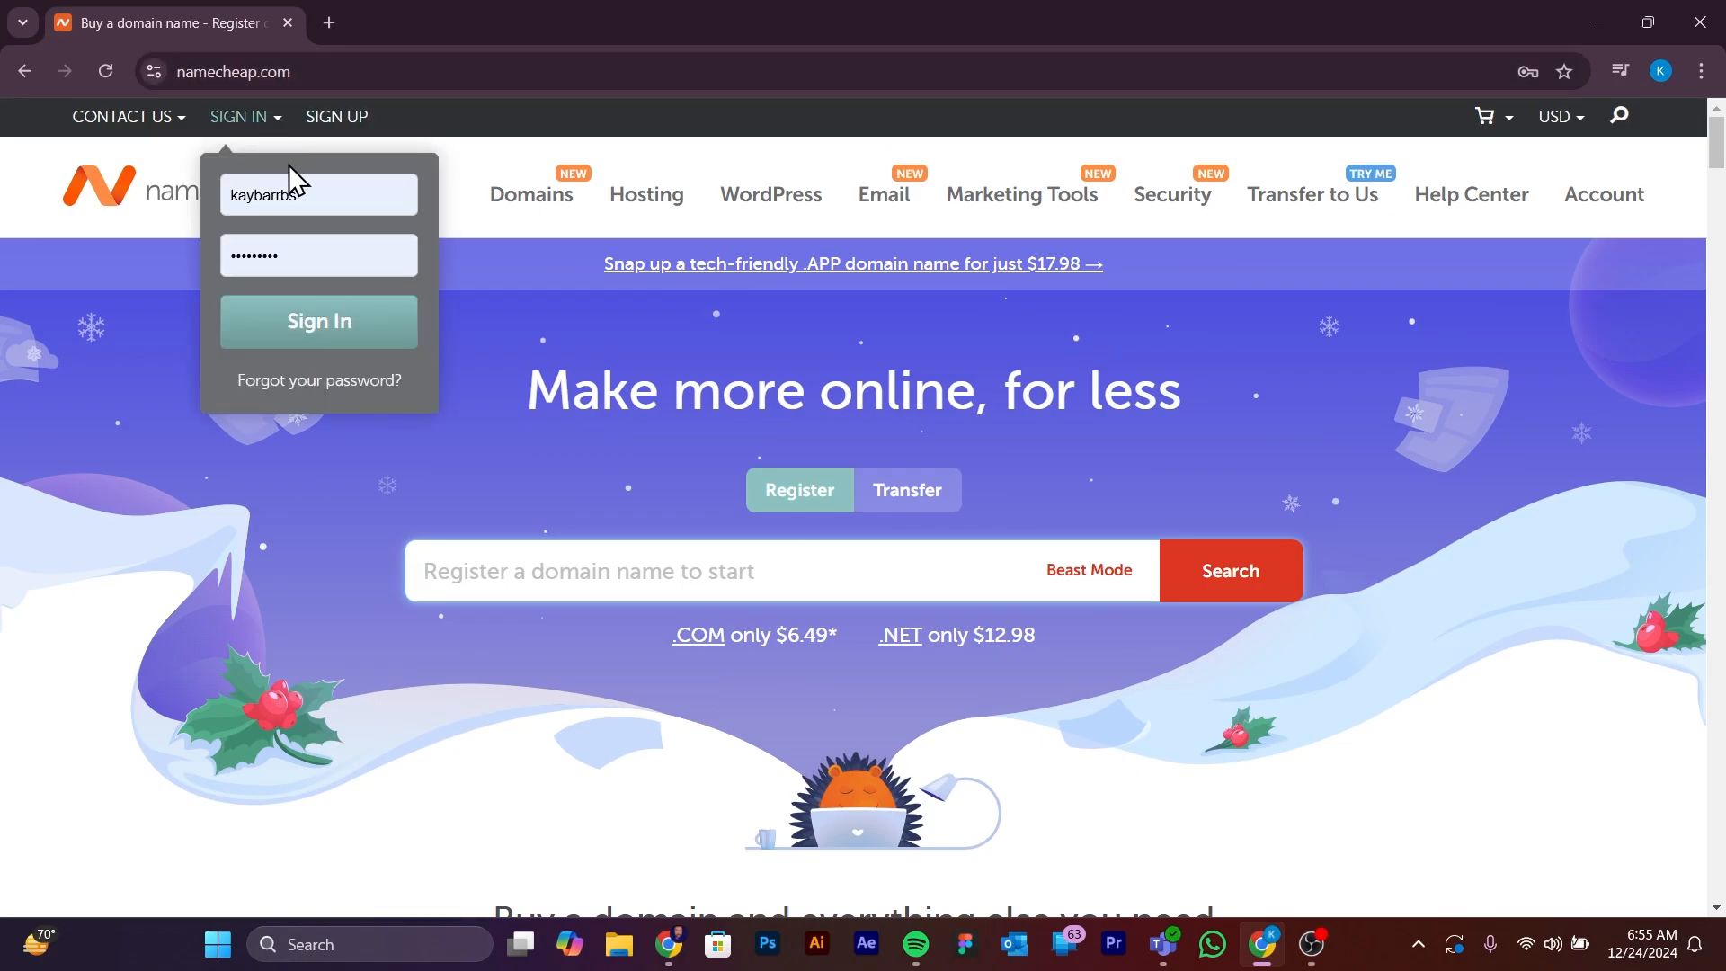
{"action": "left_click", "coordinate": [319, 323]}
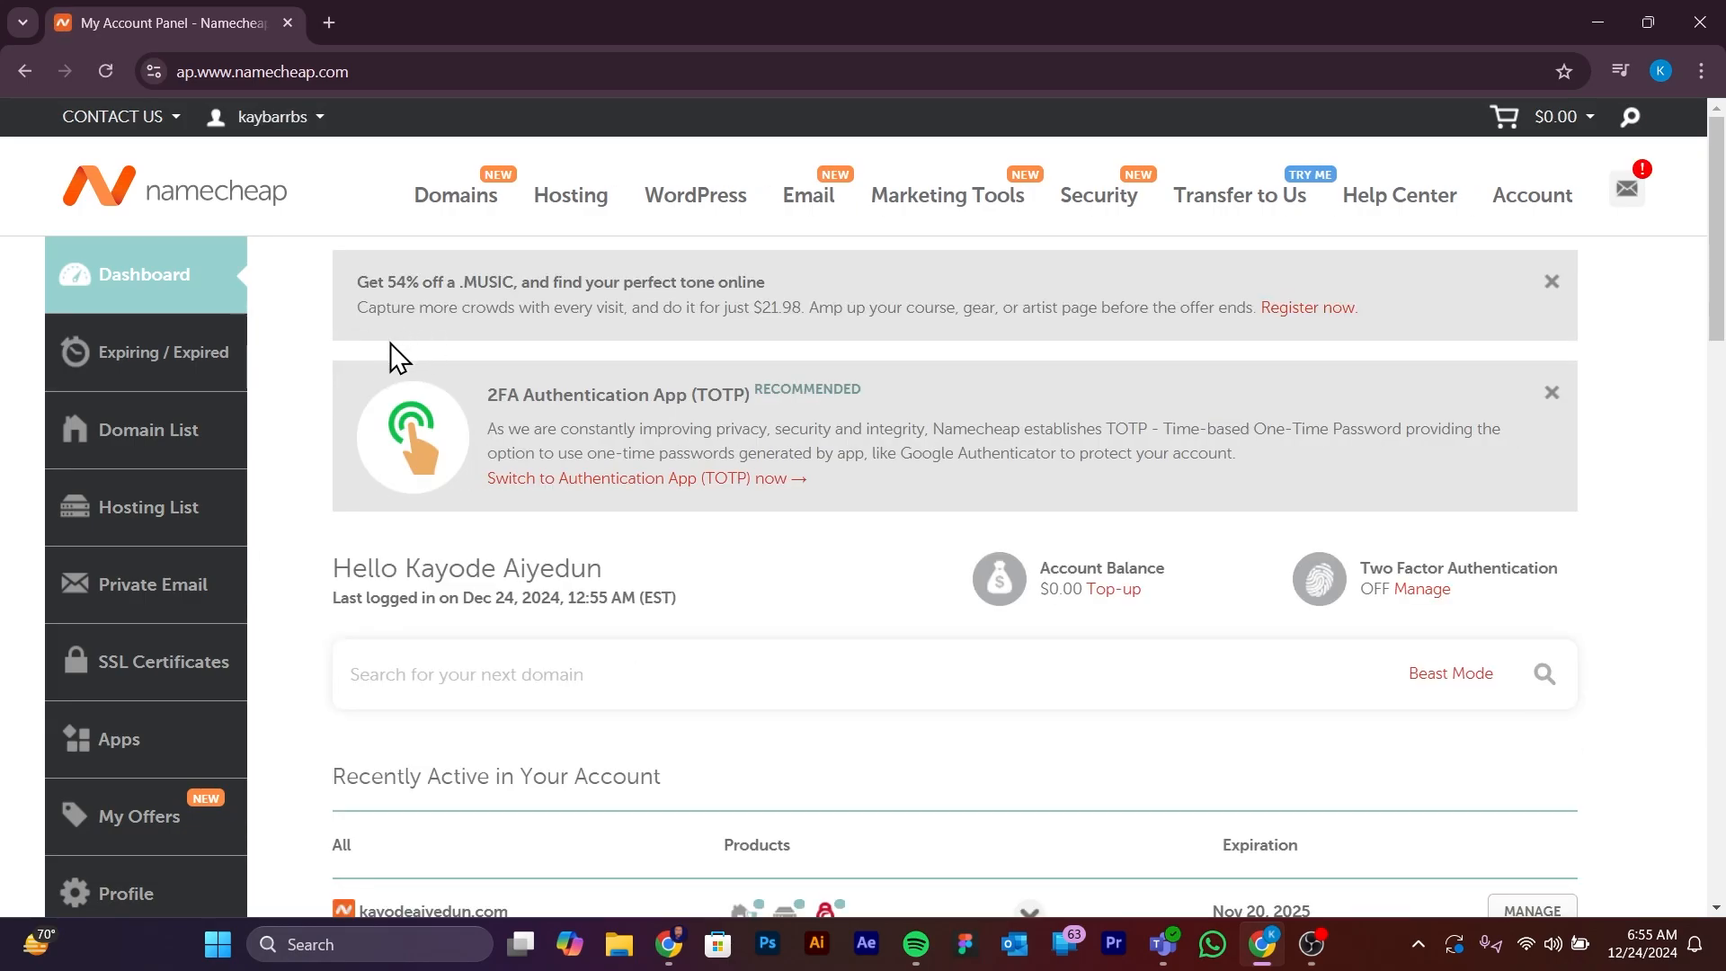
Open cPanel for the active Stellar hosting subscription and go to its Domains management page.
{"action": "left_click", "coordinate": [159, 504]}
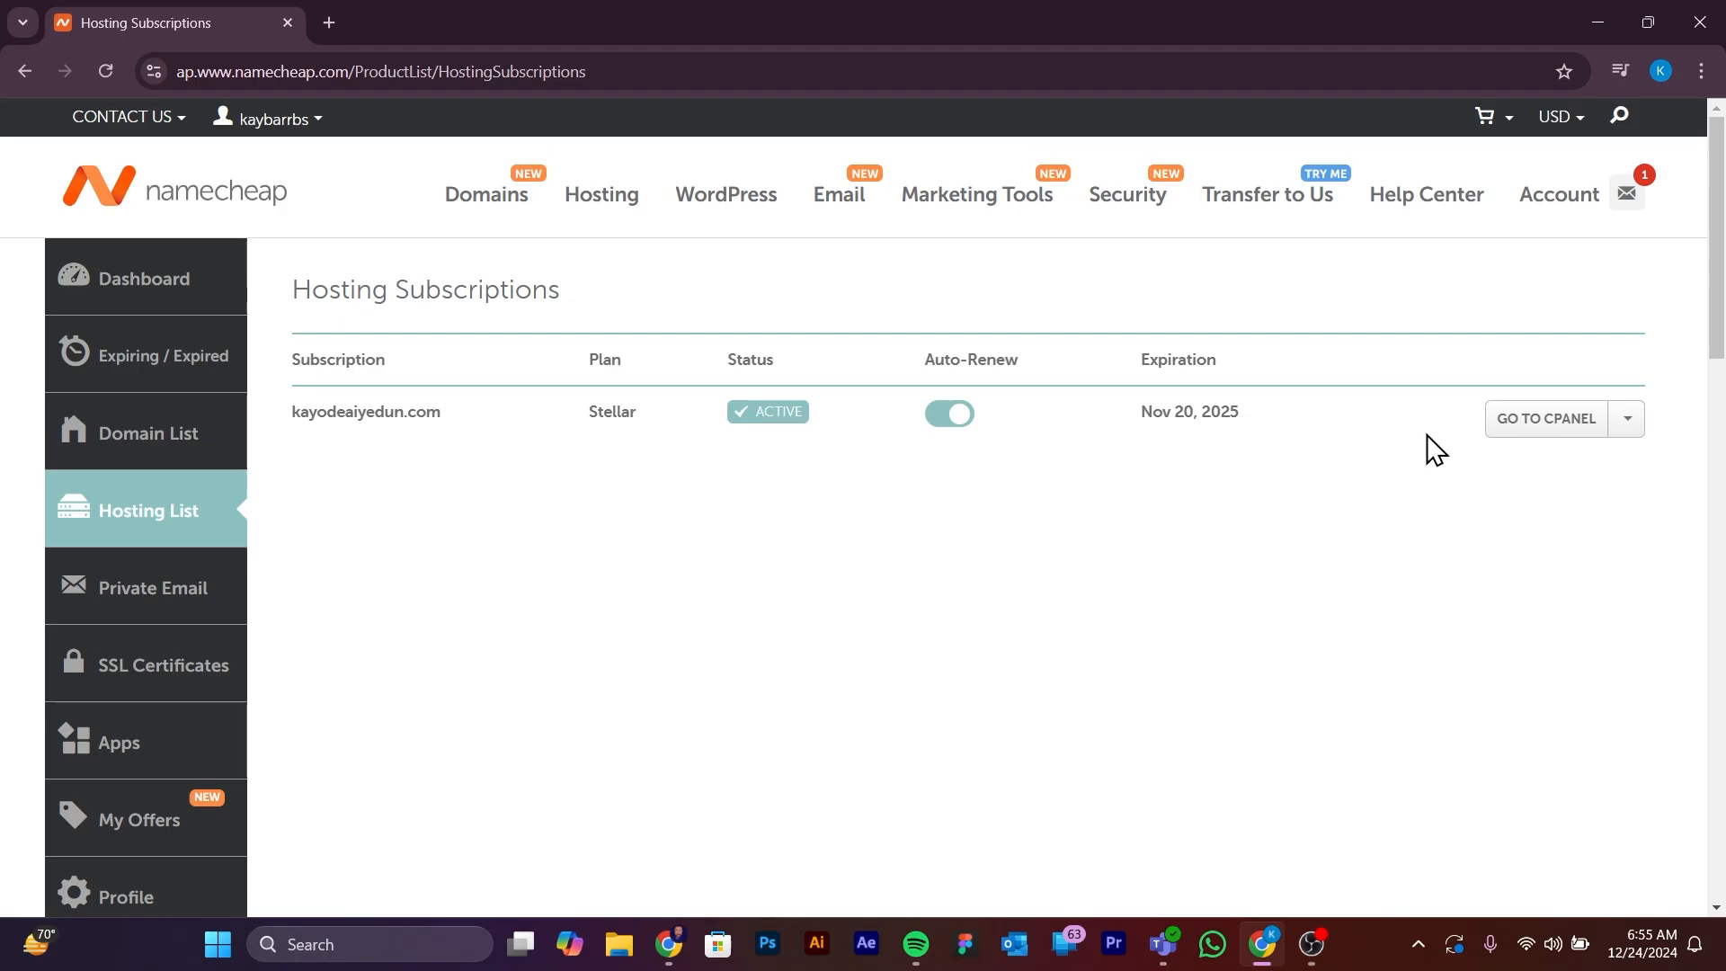
{"action": "left_click", "coordinate": [1544, 420]}
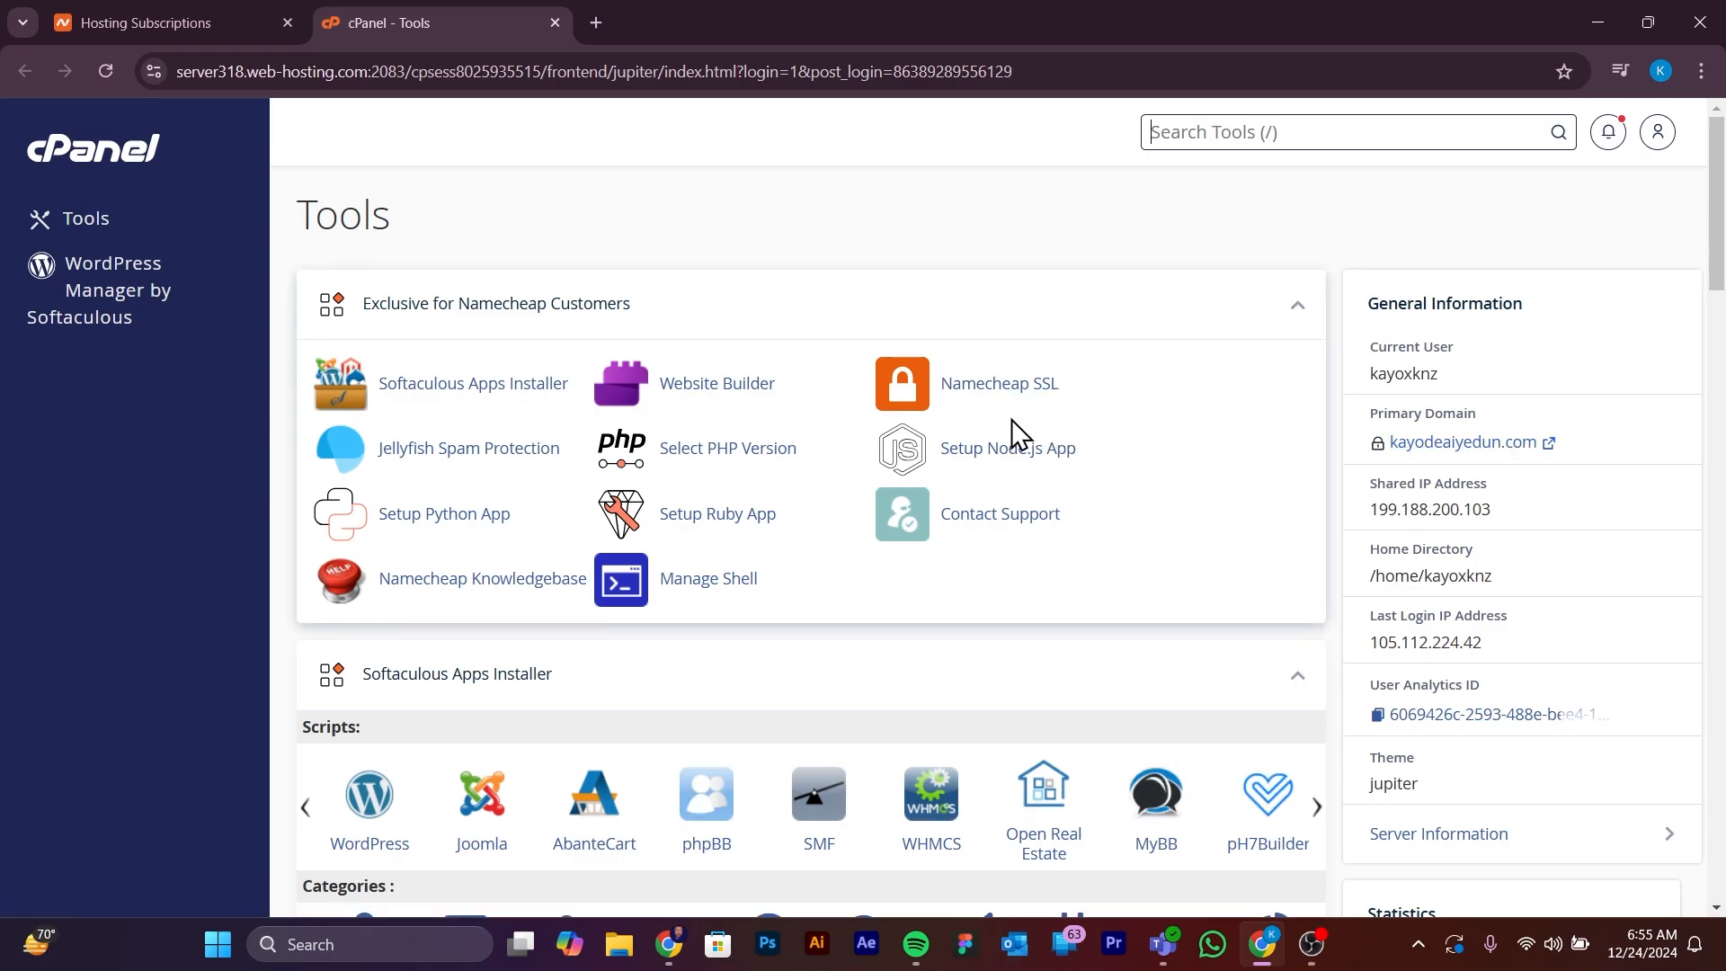
{"action": "scroll", "coordinate": [989, 432], "scroll_direction": "down", "scroll_amount": 1}
{"action": "scroll", "coordinate": [893, 430], "scroll_direction": "down", "scroll_amount": 6}
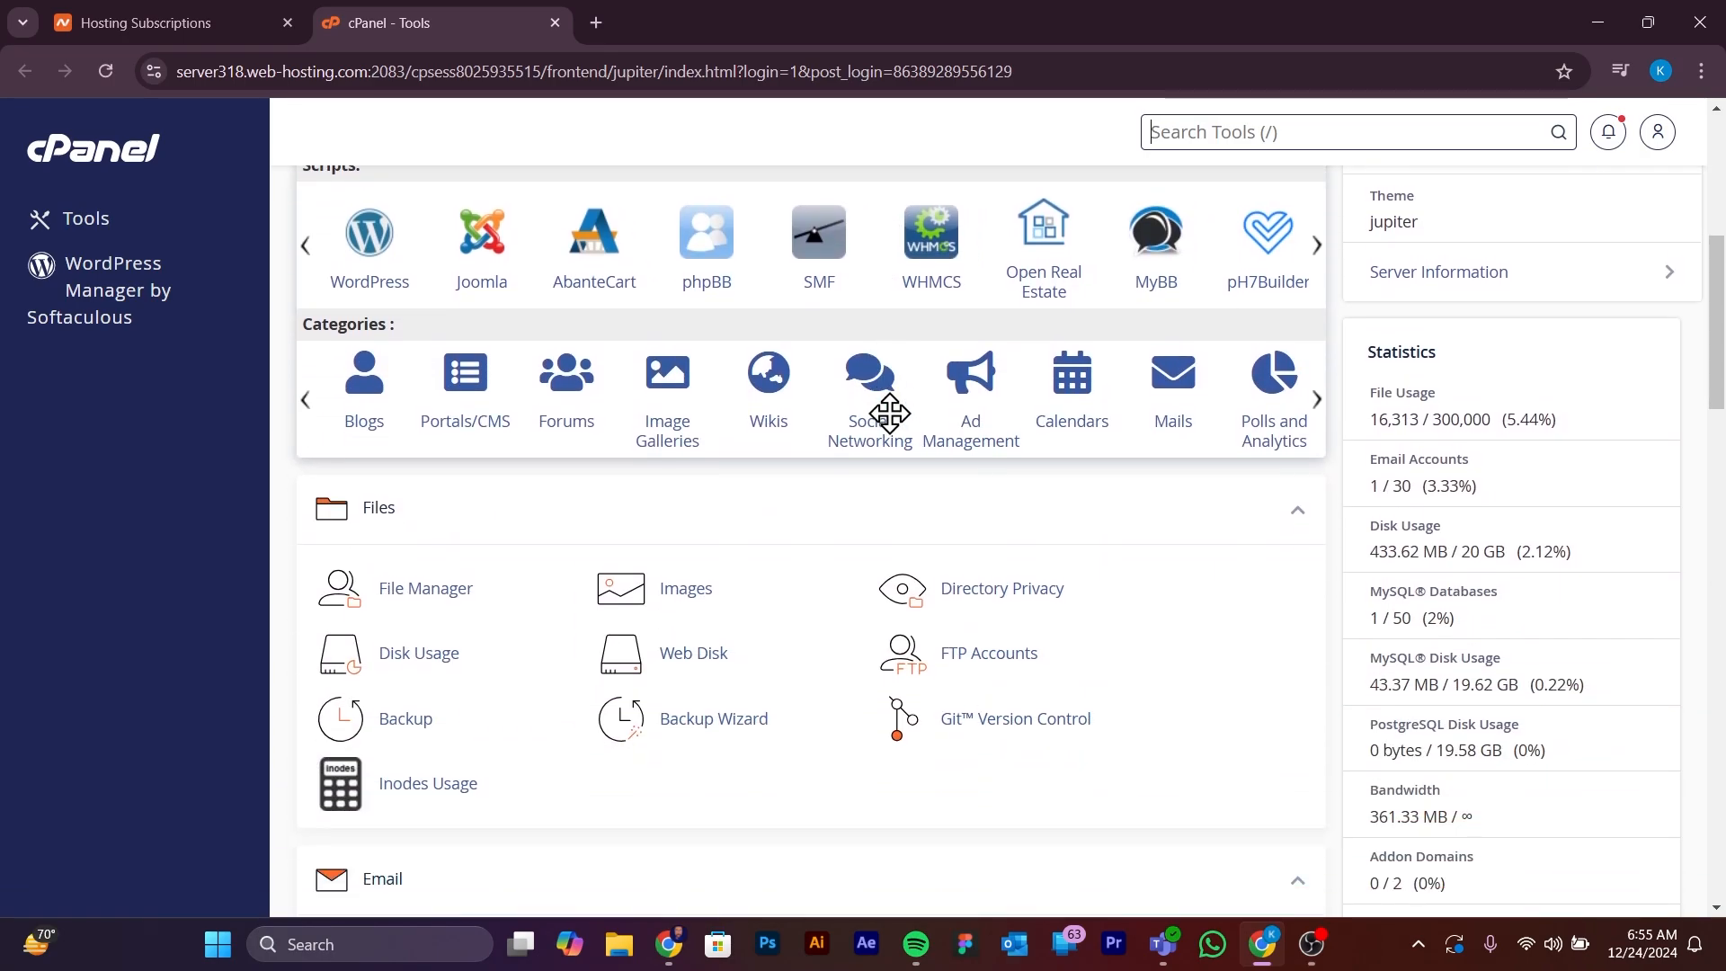
{"action": "middle_click", "coordinate": [896, 420]}
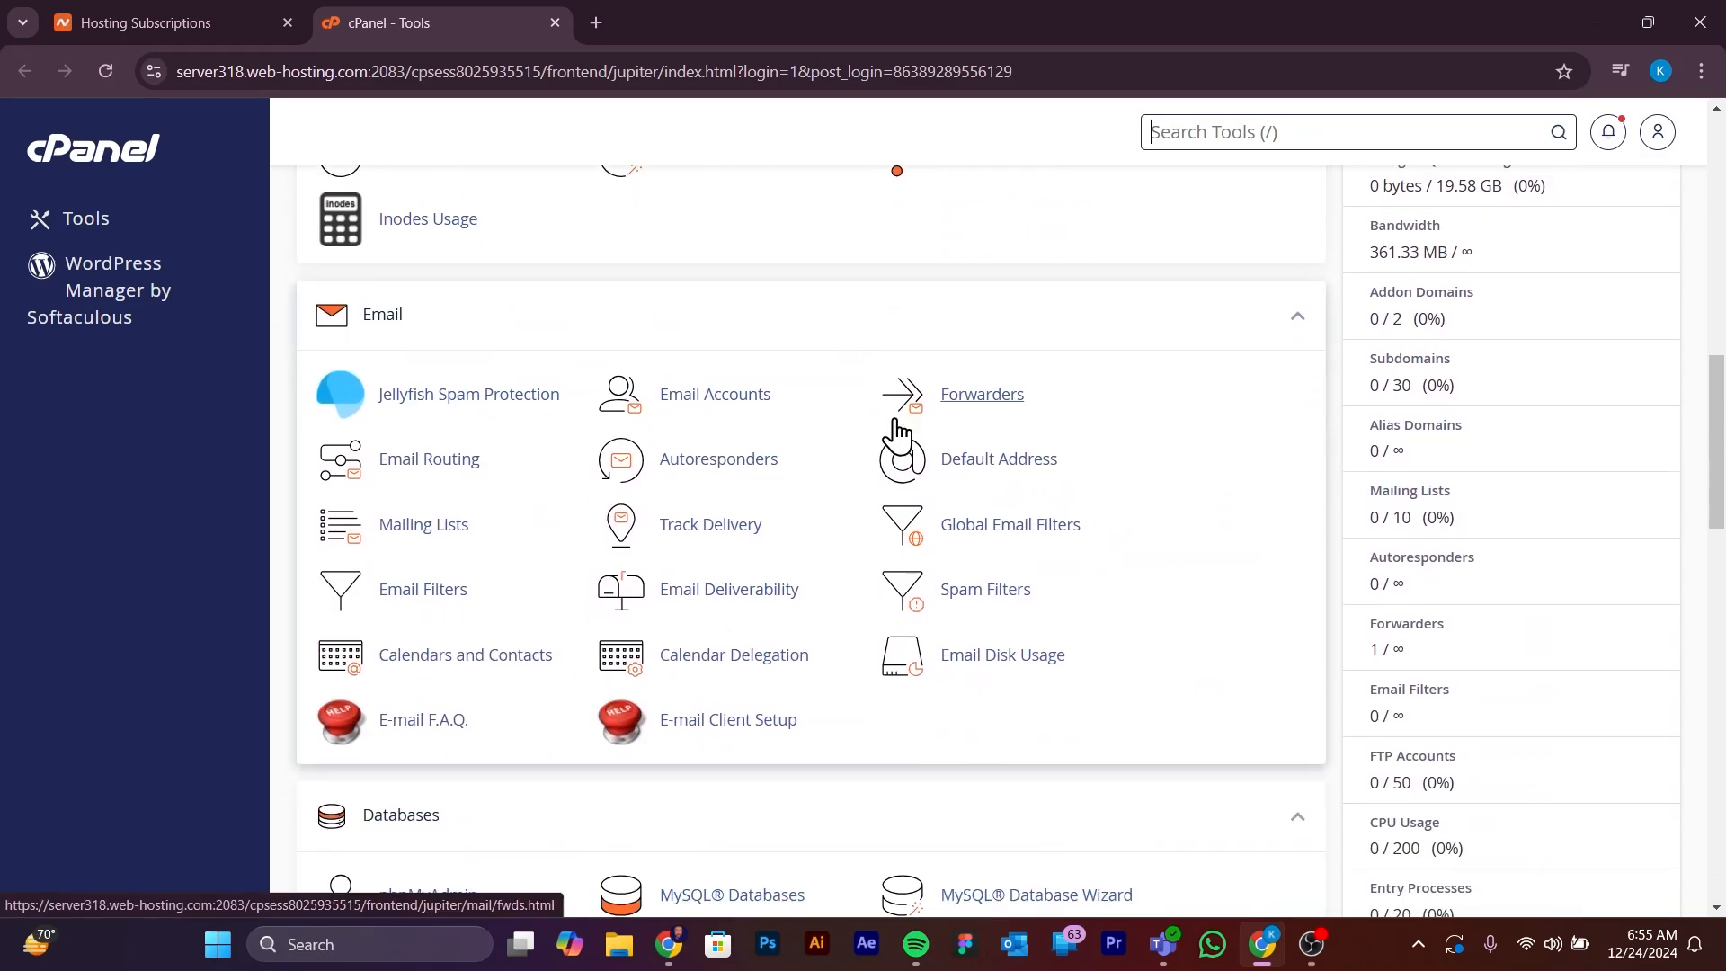
{"action": "scroll", "coordinate": [897, 422], "scroll_direction": "down", "scroll_amount": 3}
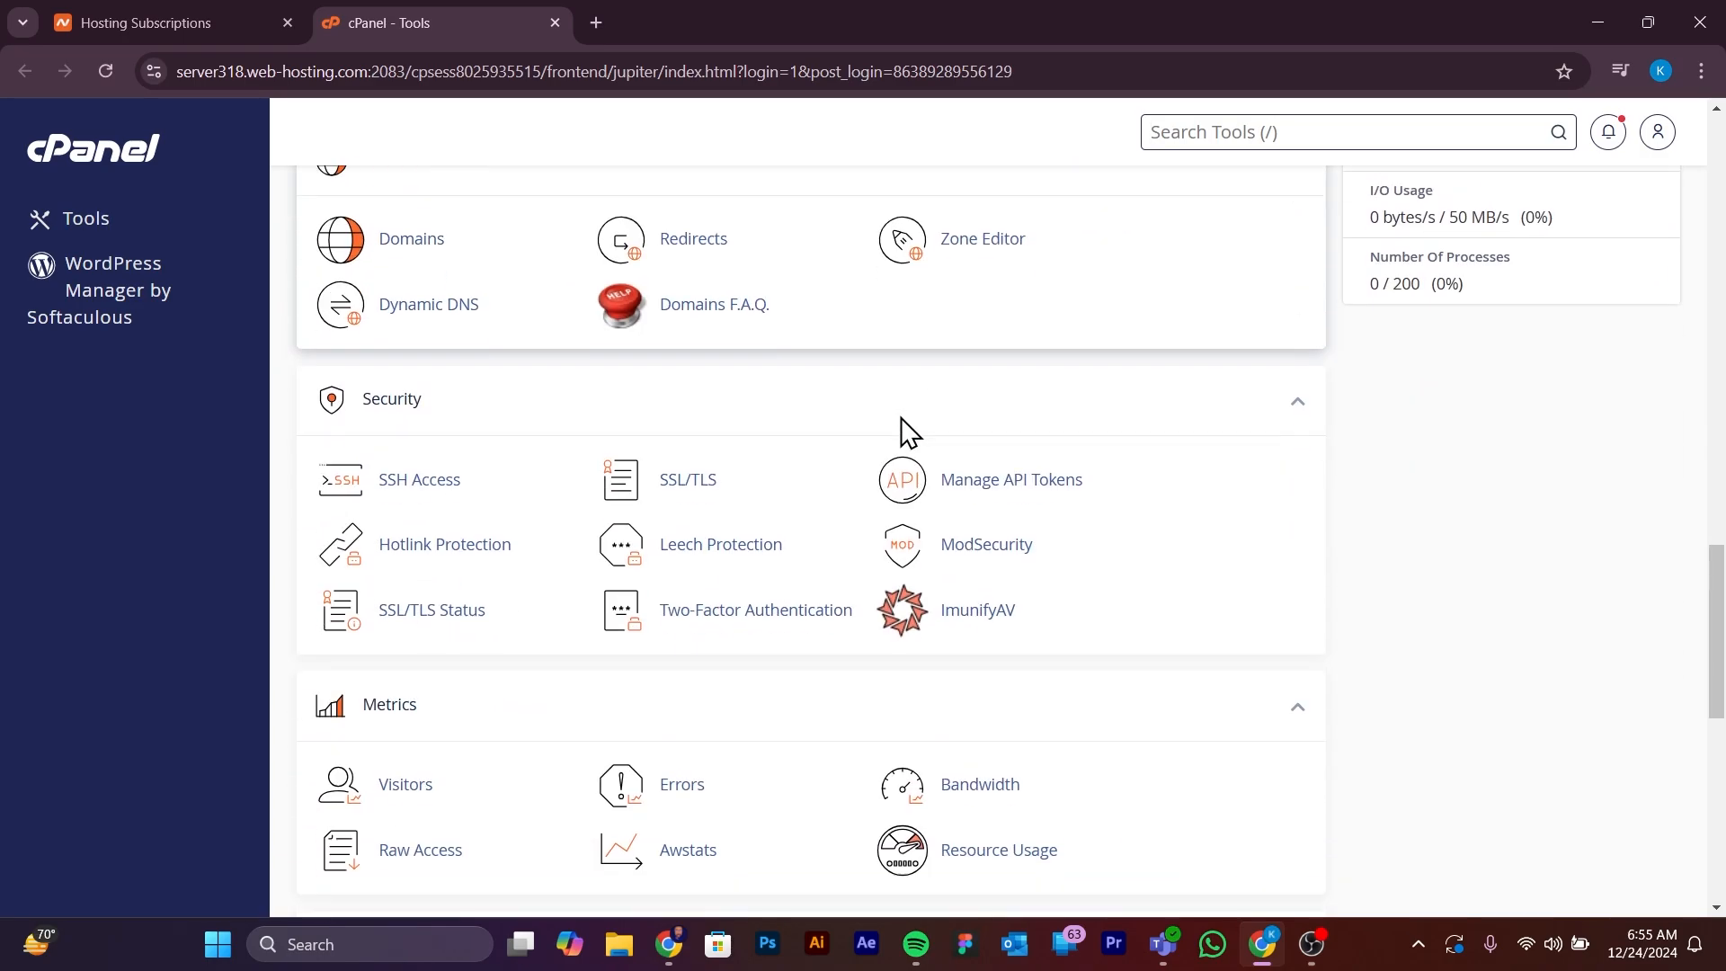
{"action": "scroll", "coordinate": [898, 422], "scroll_direction": "up", "scroll_amount": 2}
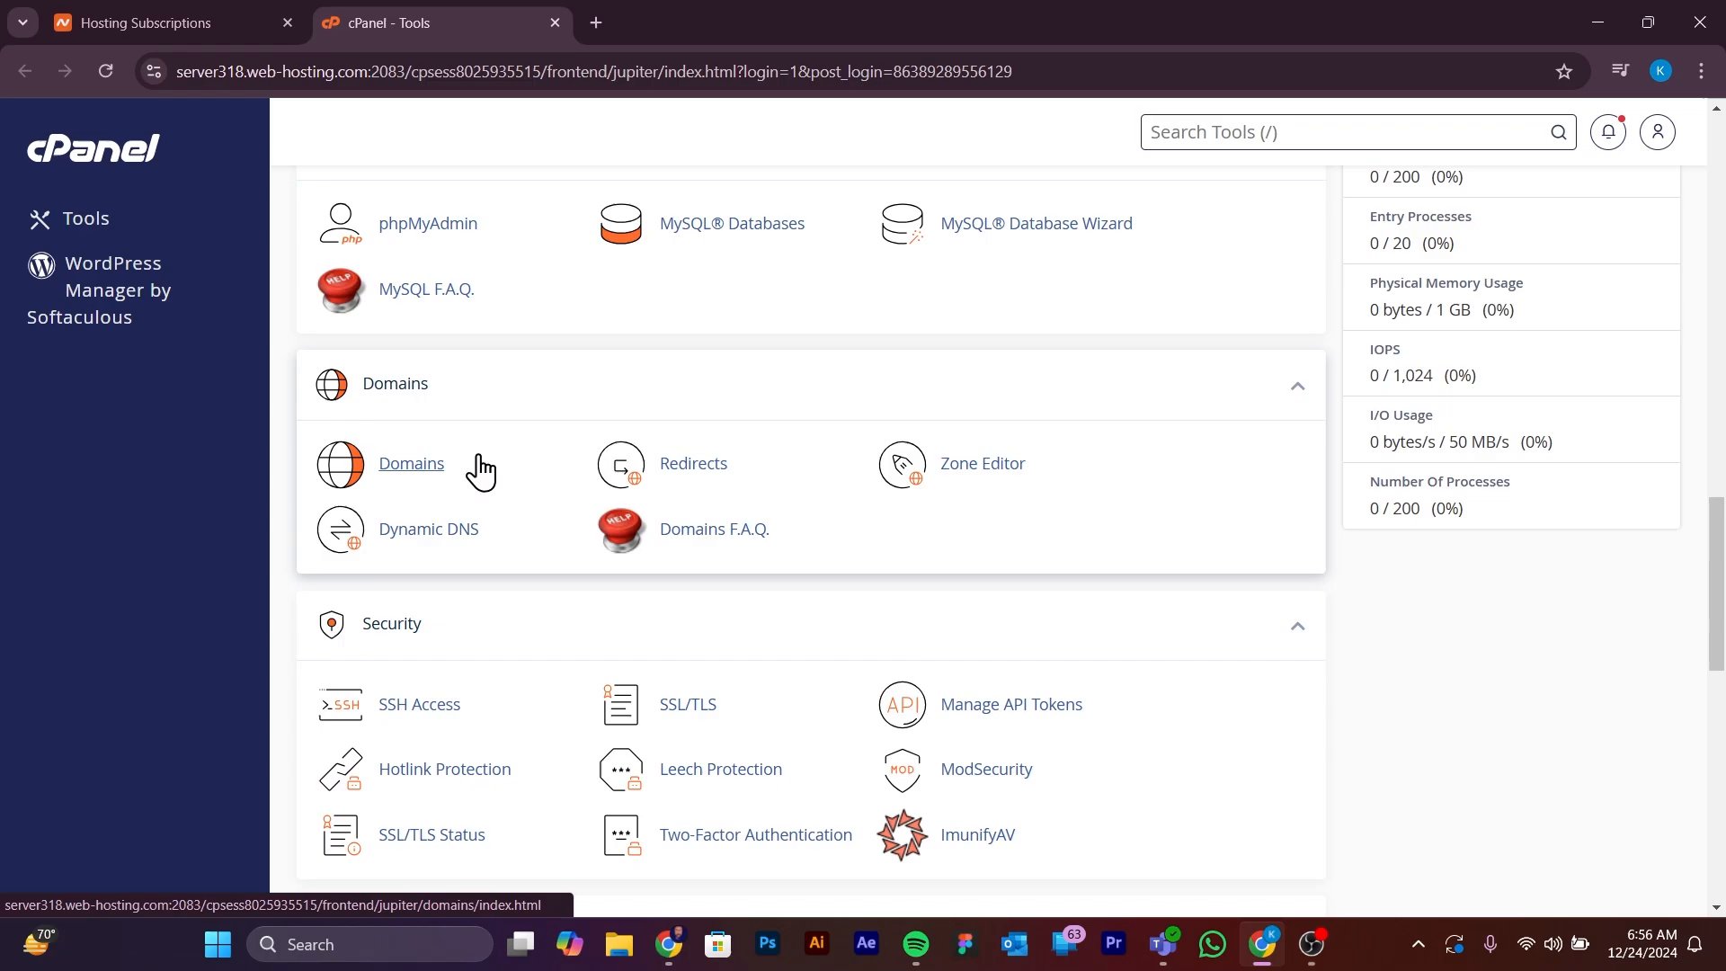
{"action": "left_click", "coordinate": [418, 474]}
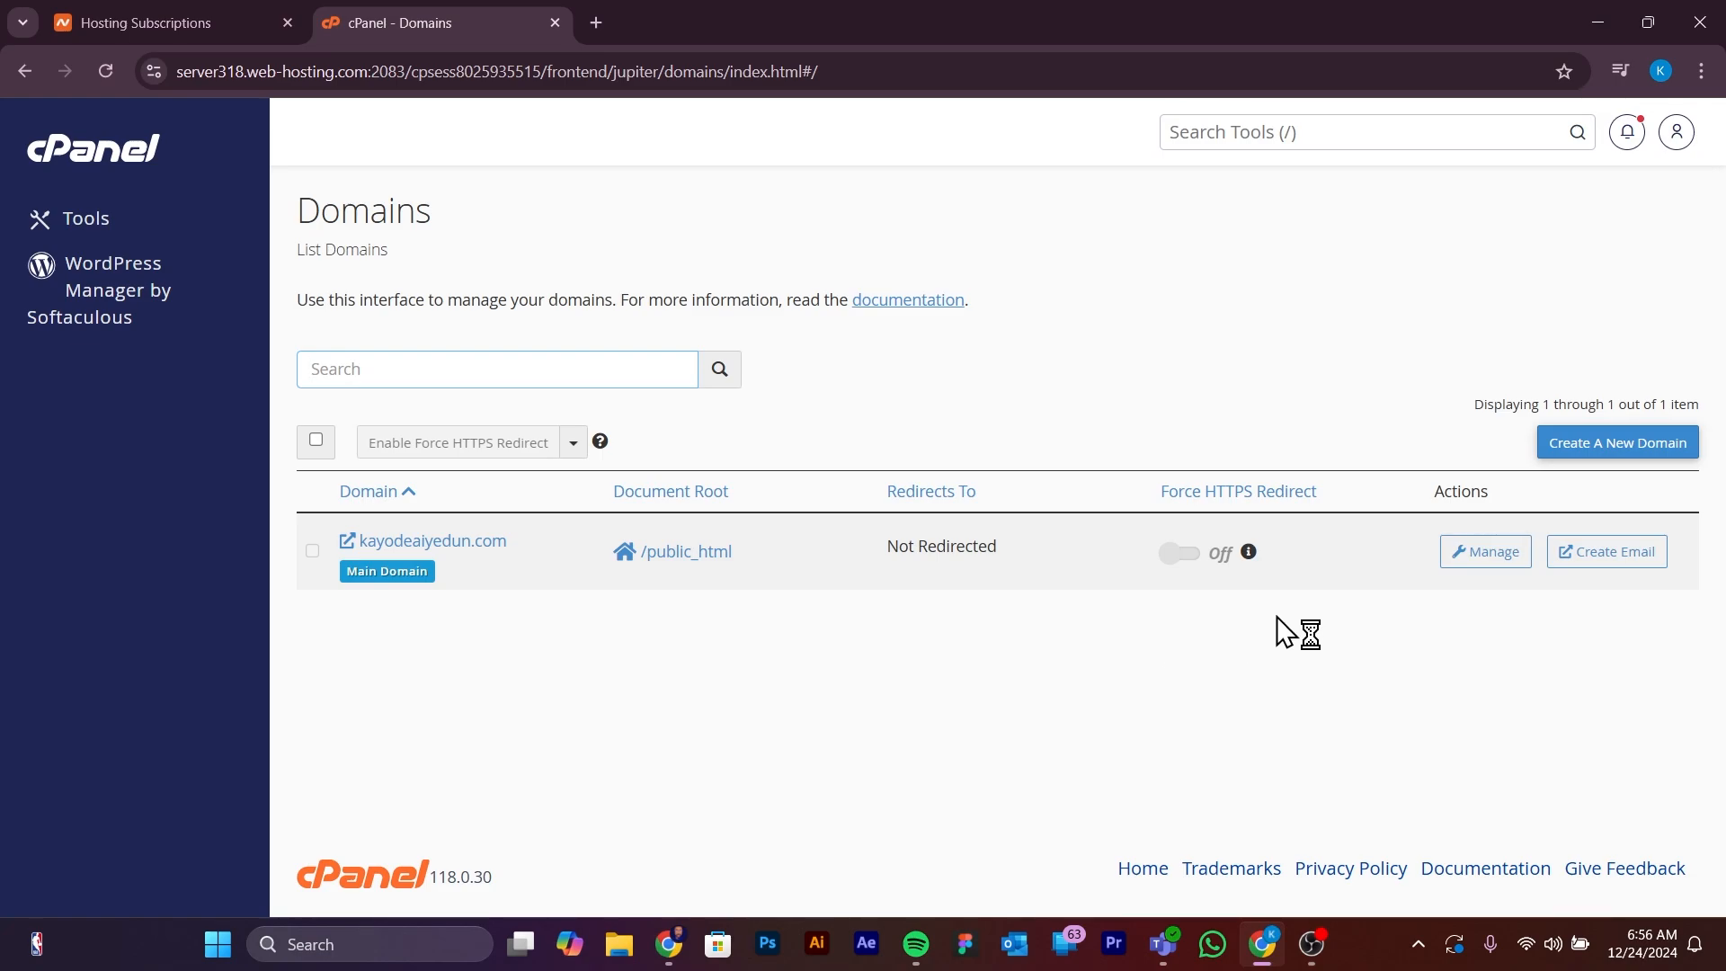
Start creating a new domain in cPanel and enter casetech.com.ng as its name.
{"action": "left_click", "coordinate": [1646, 452]}
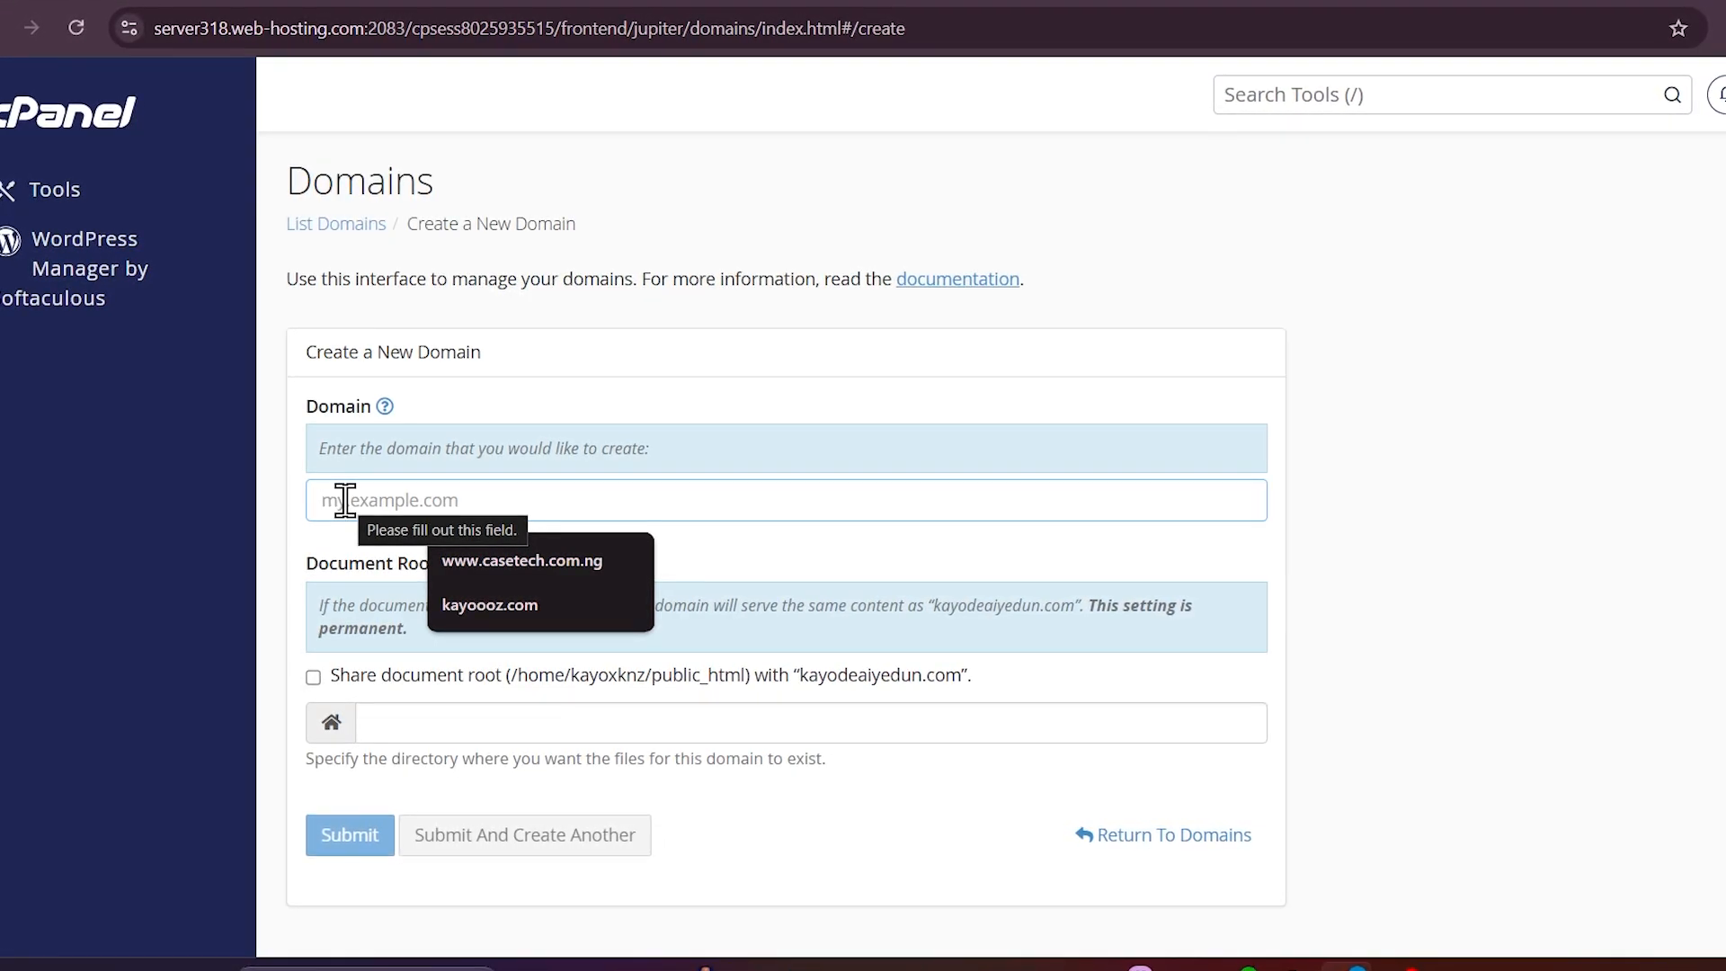
{"action": "type", "text": "caset"}
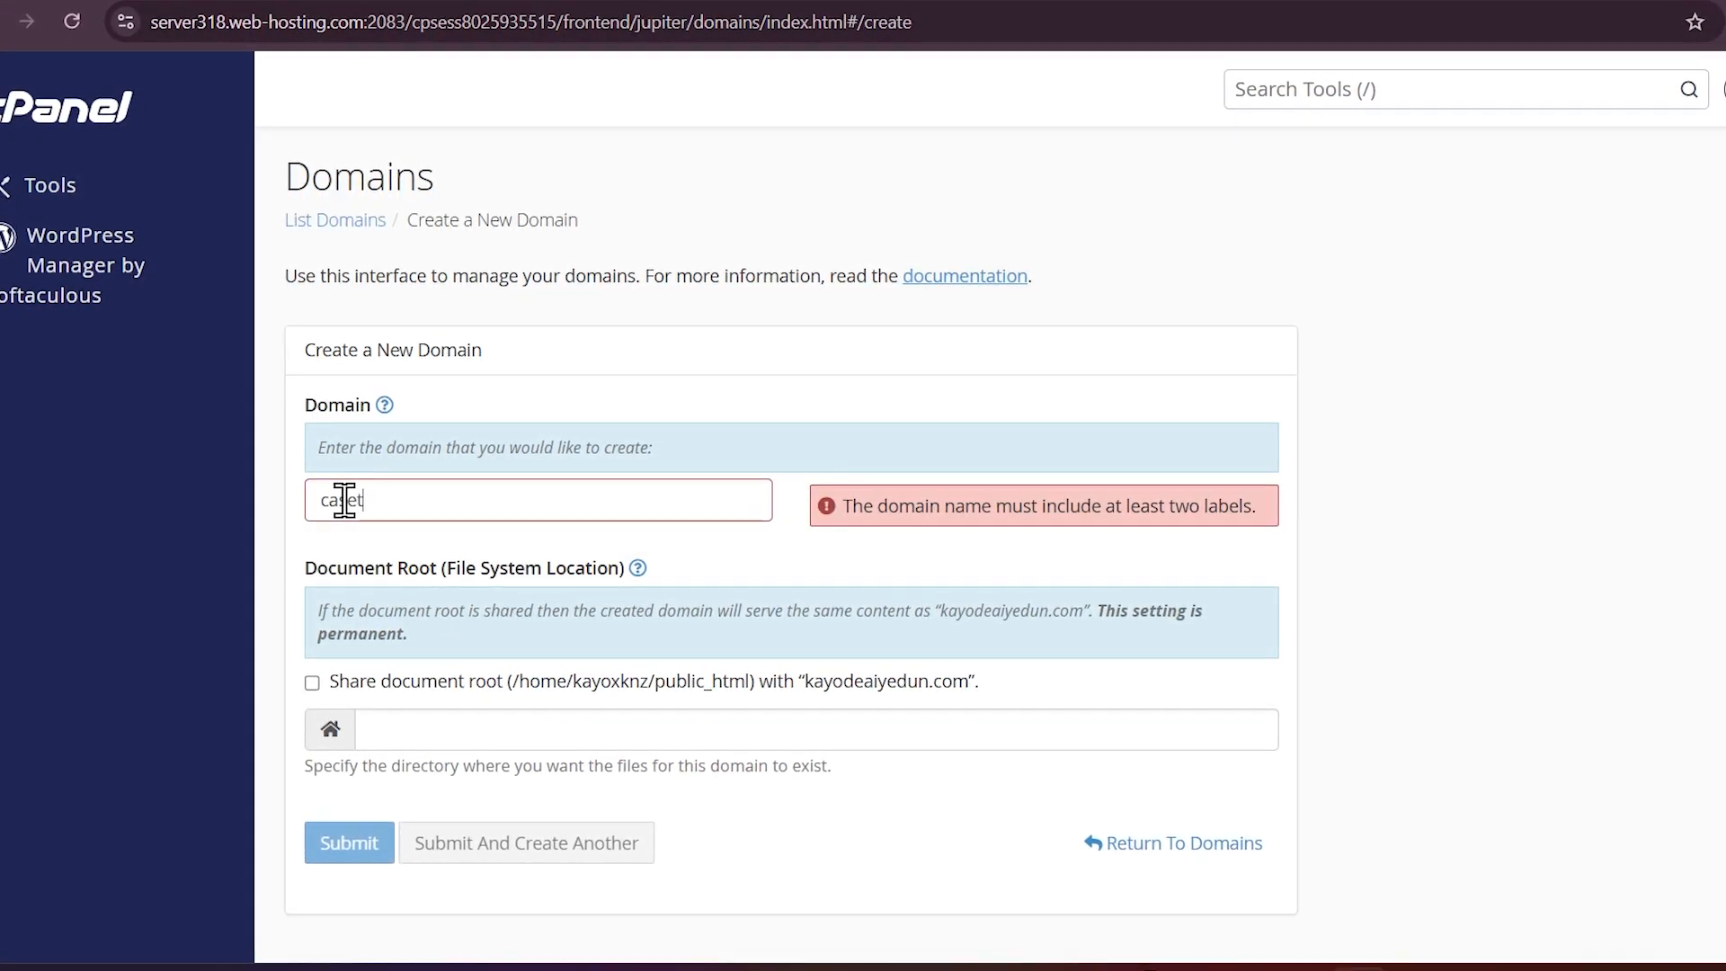
{"action": "type", "text": "ec"}
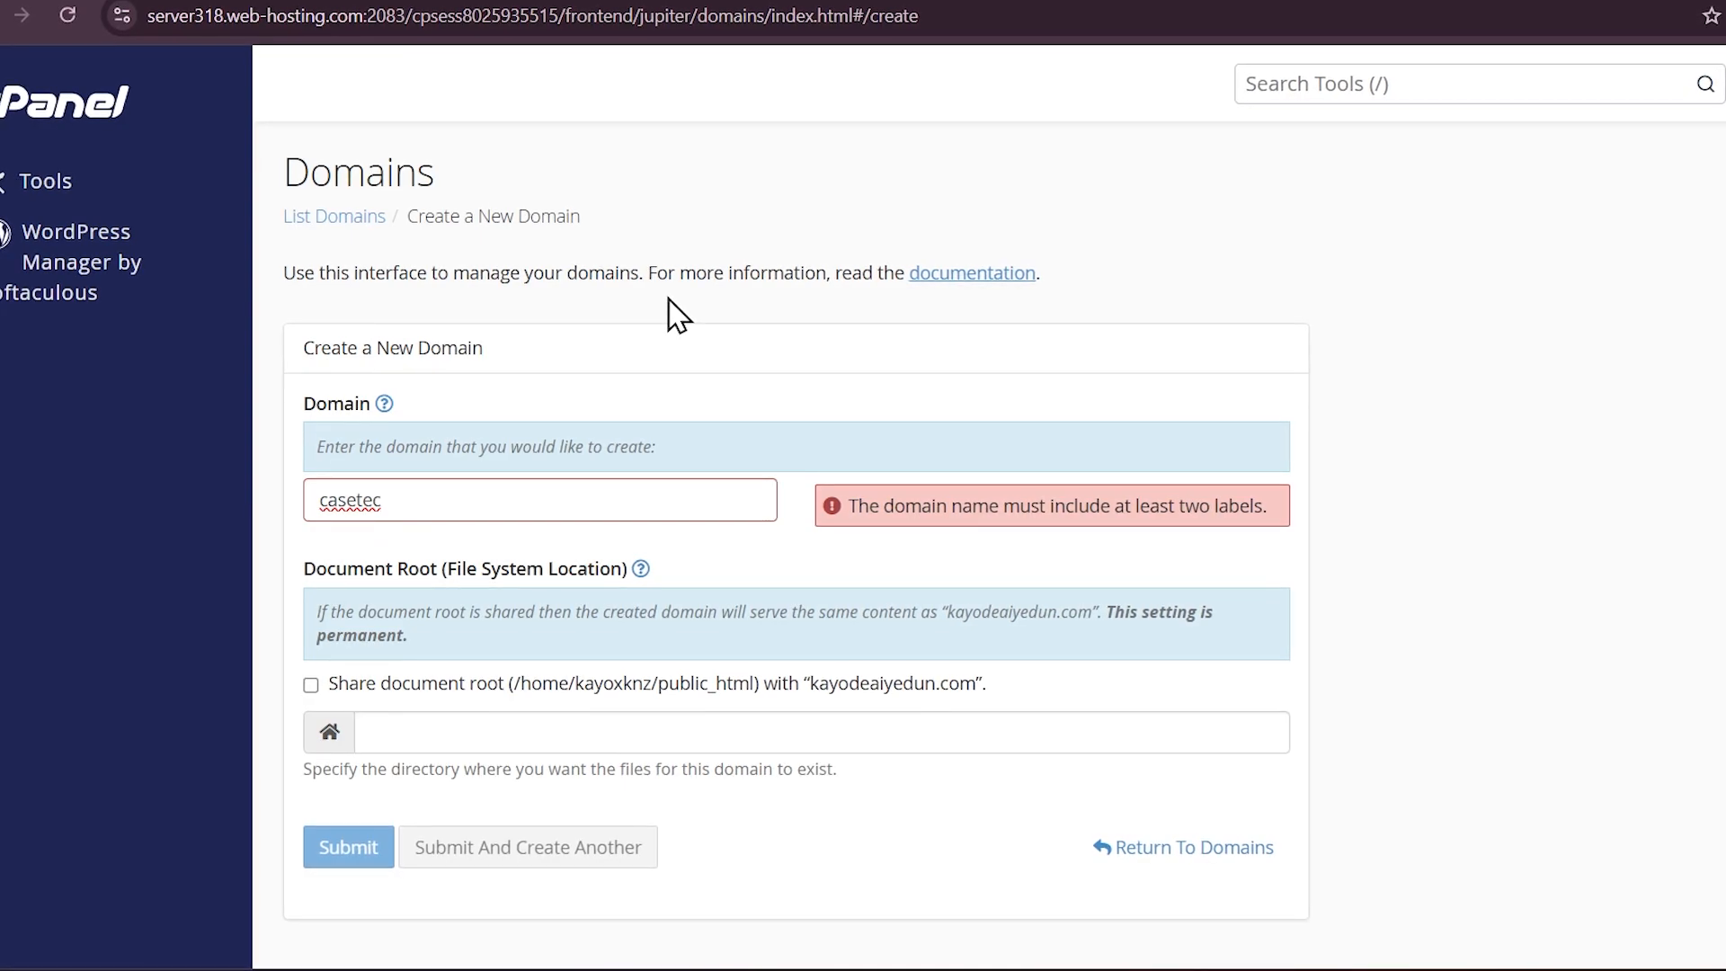
{"action": "type", "text": "h.co"}
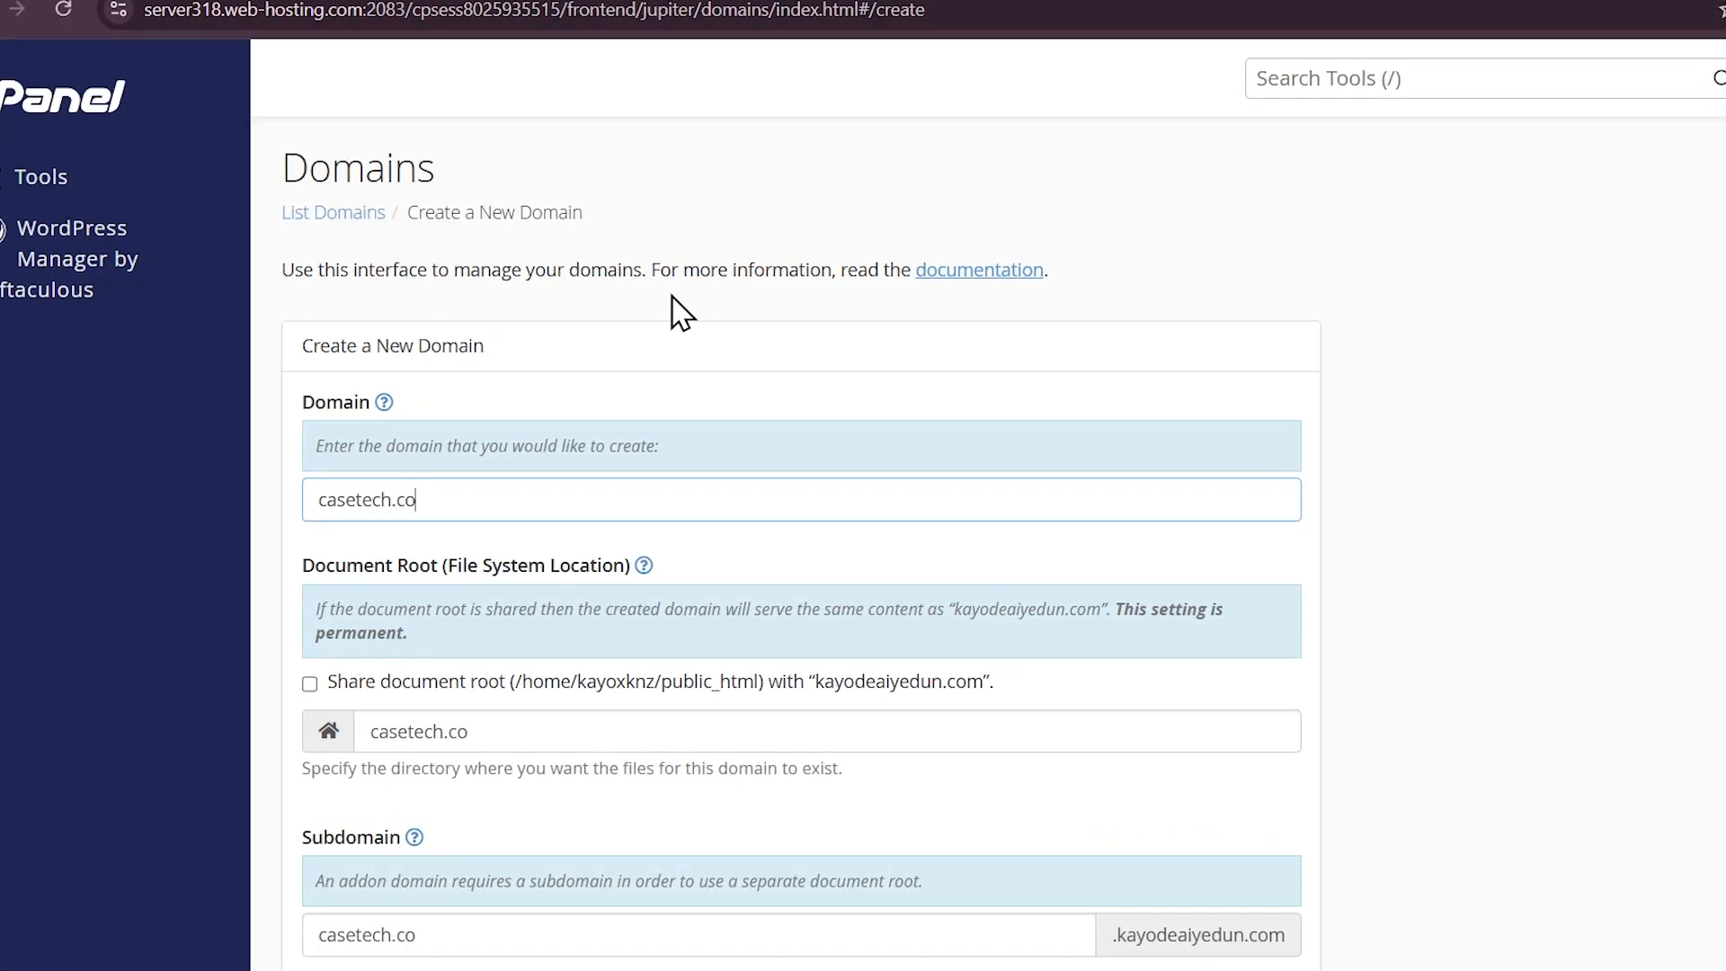
{"action": "type", "text": "m."}
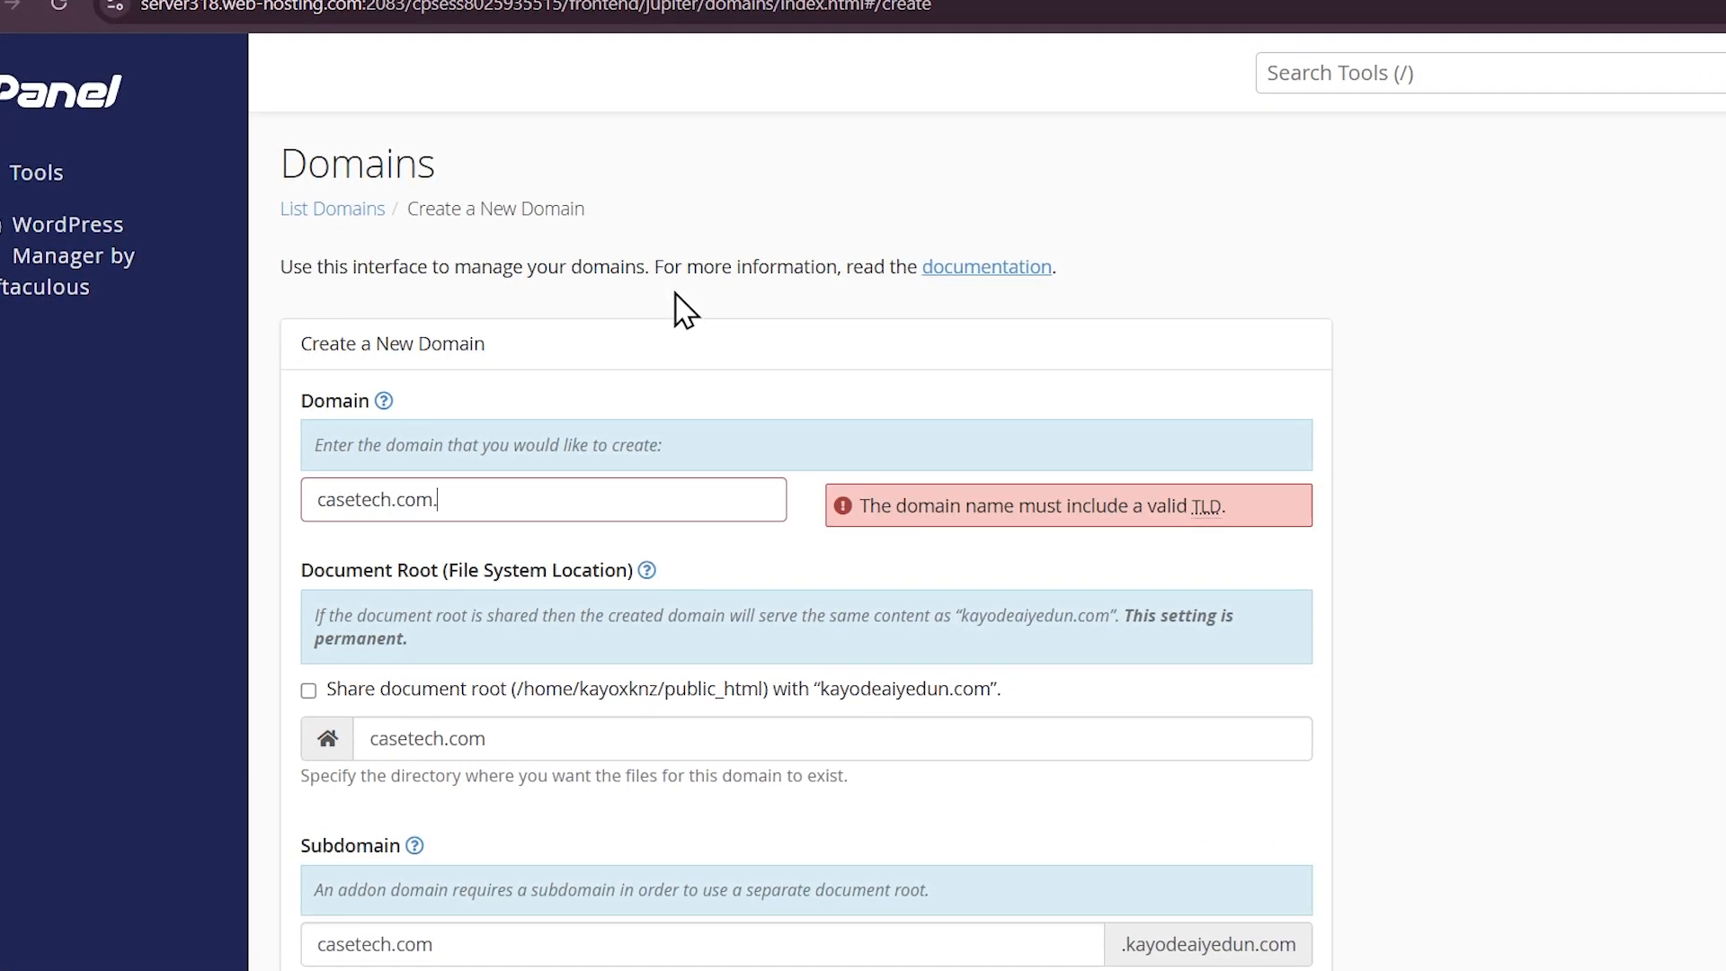
{"action": "type", "text": "ng"}
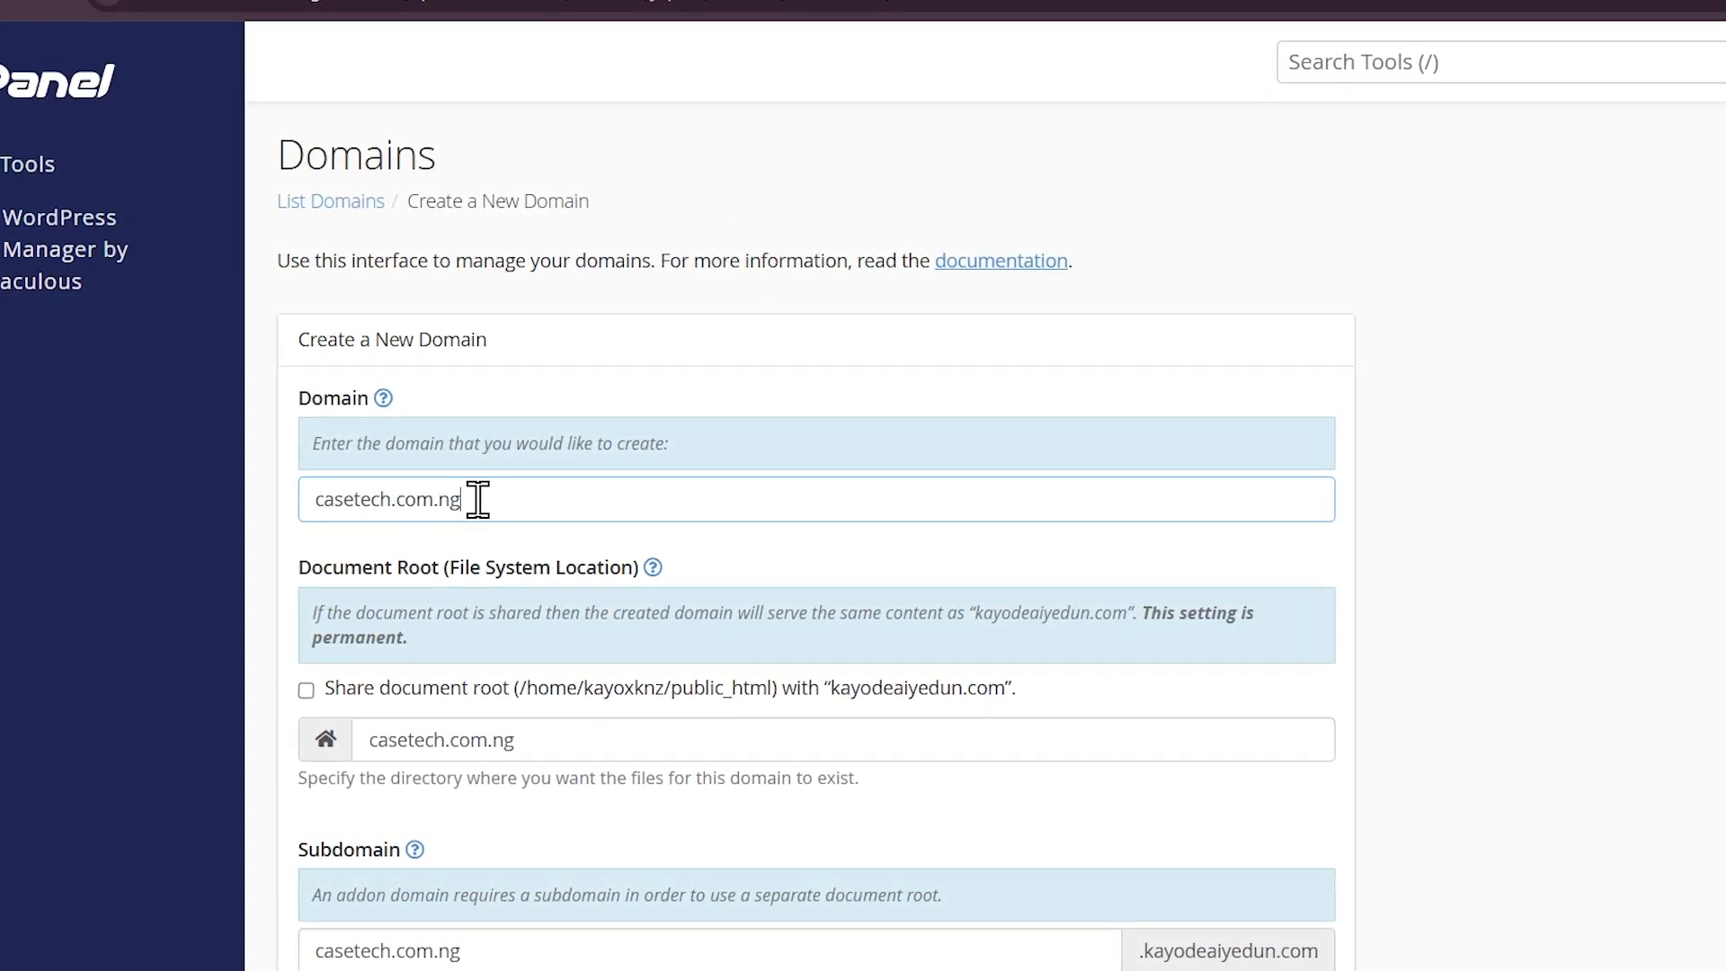
Share the new domain's document root (public_html) with the main domain and submit the domain.
{"action": "scroll", "coordinate": [461, 549], "scroll_direction": "down", "scroll_amount": 2}
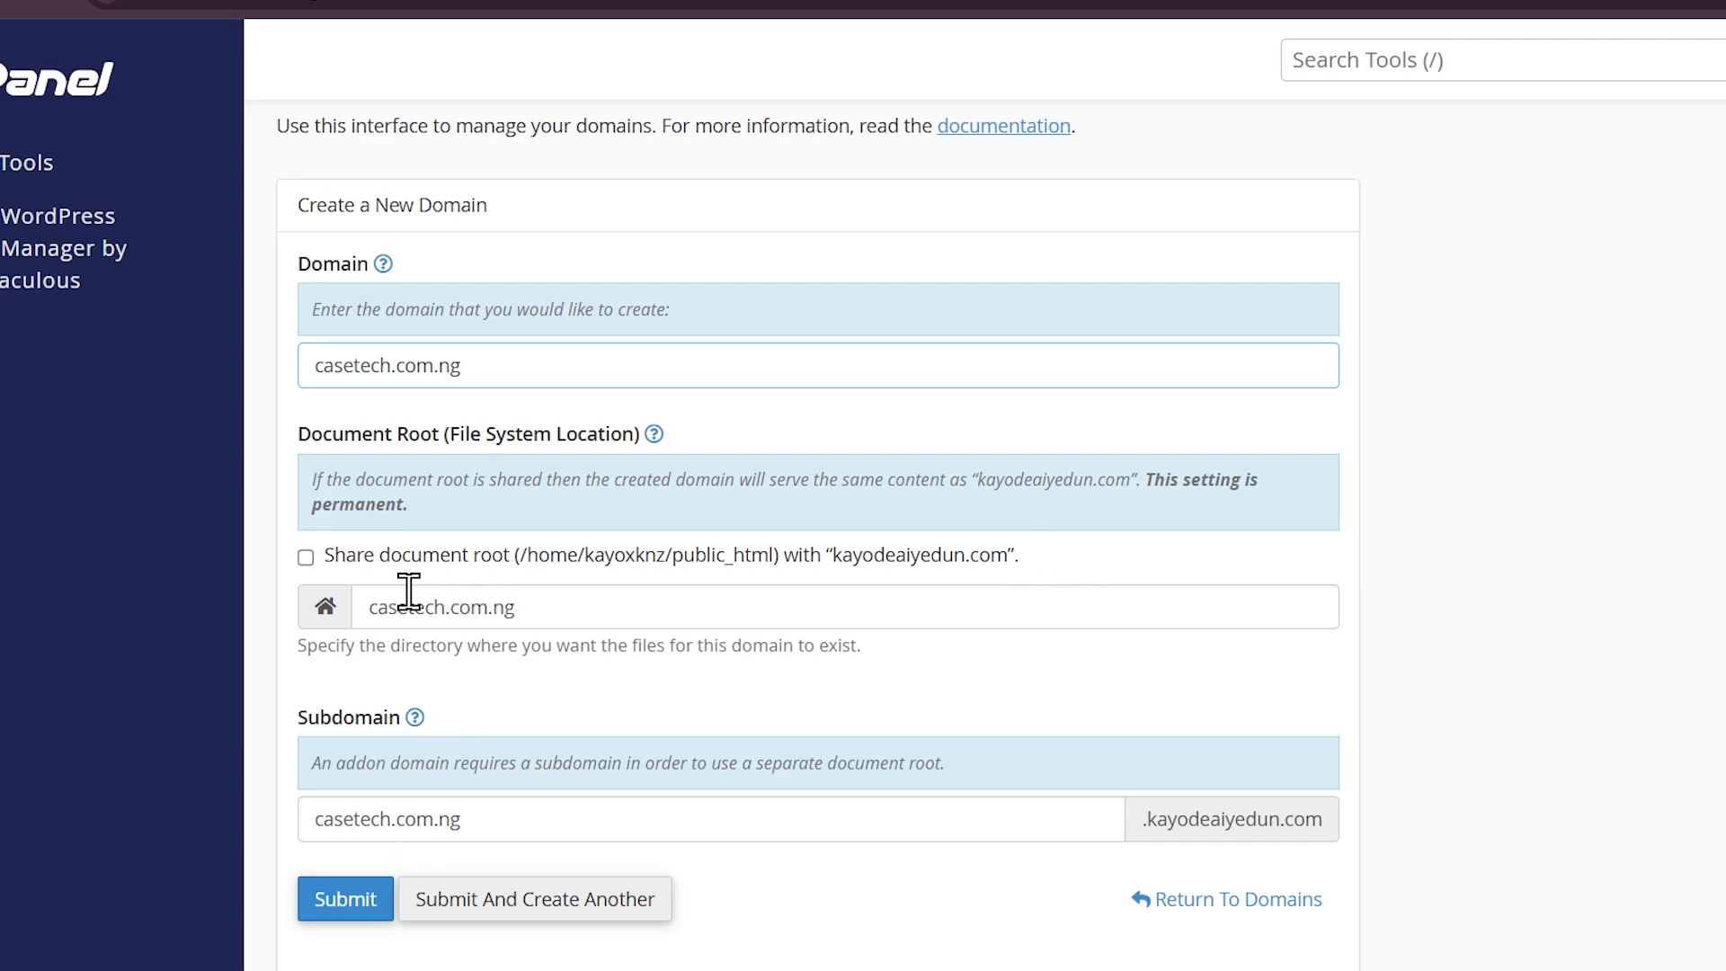
{"action": "left_click", "coordinate": [306, 557]}
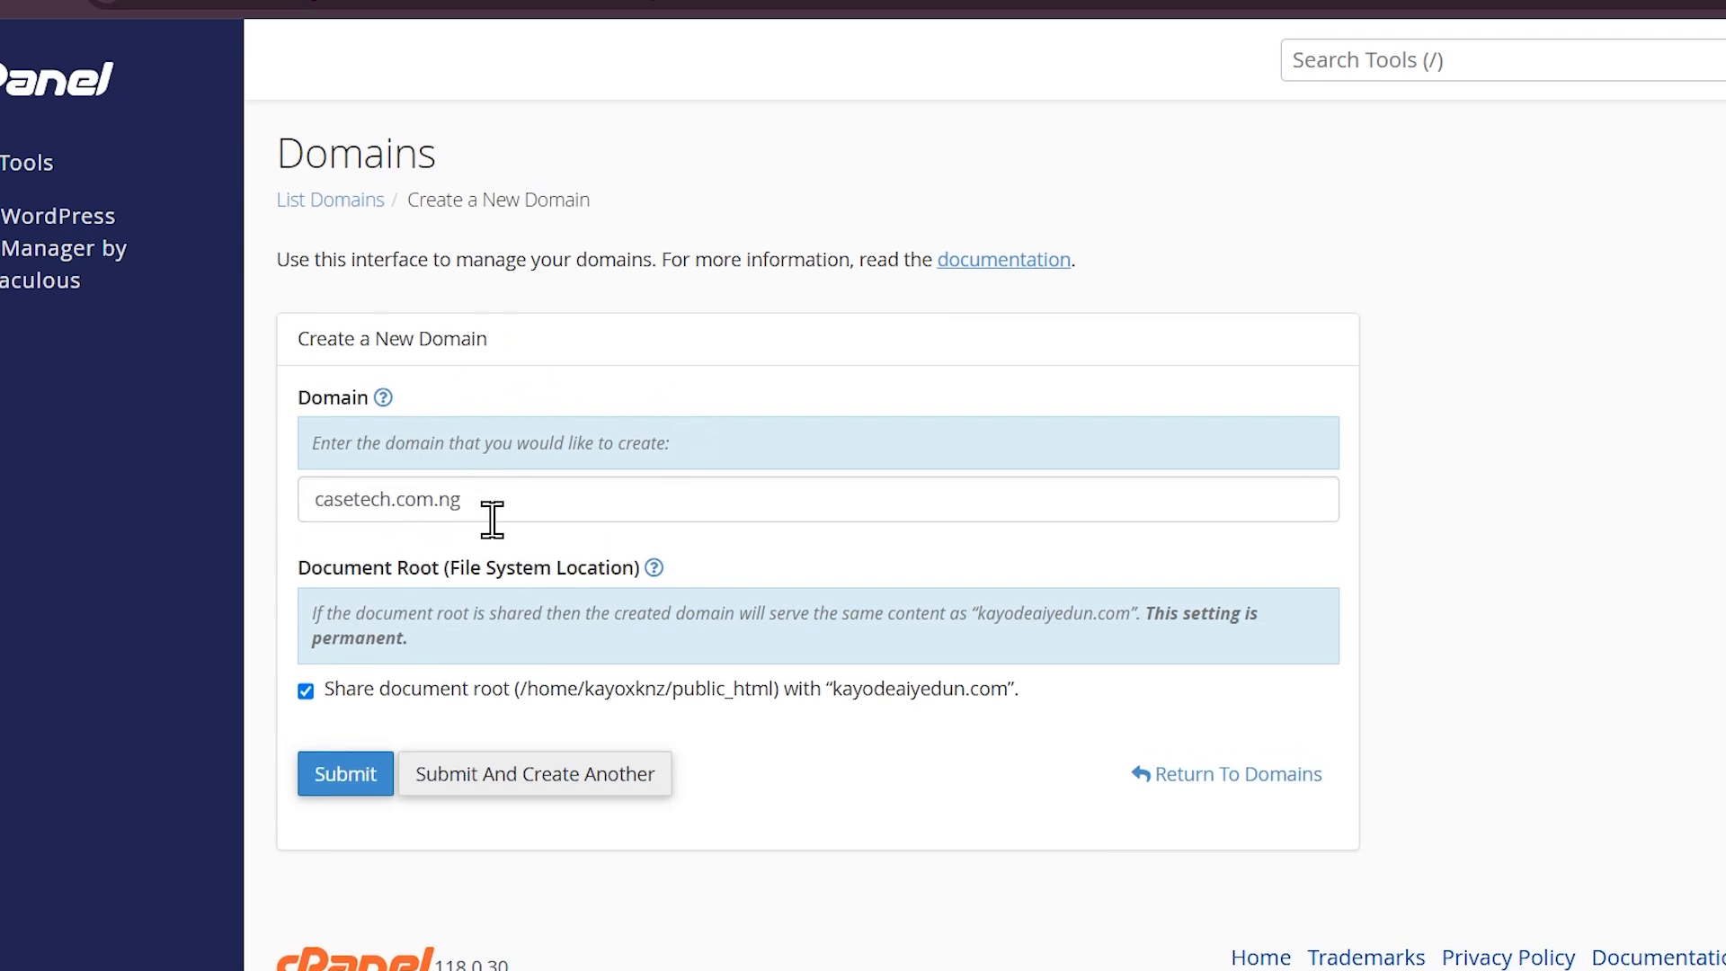
{"action": "left_click", "coordinate": [346, 775]}
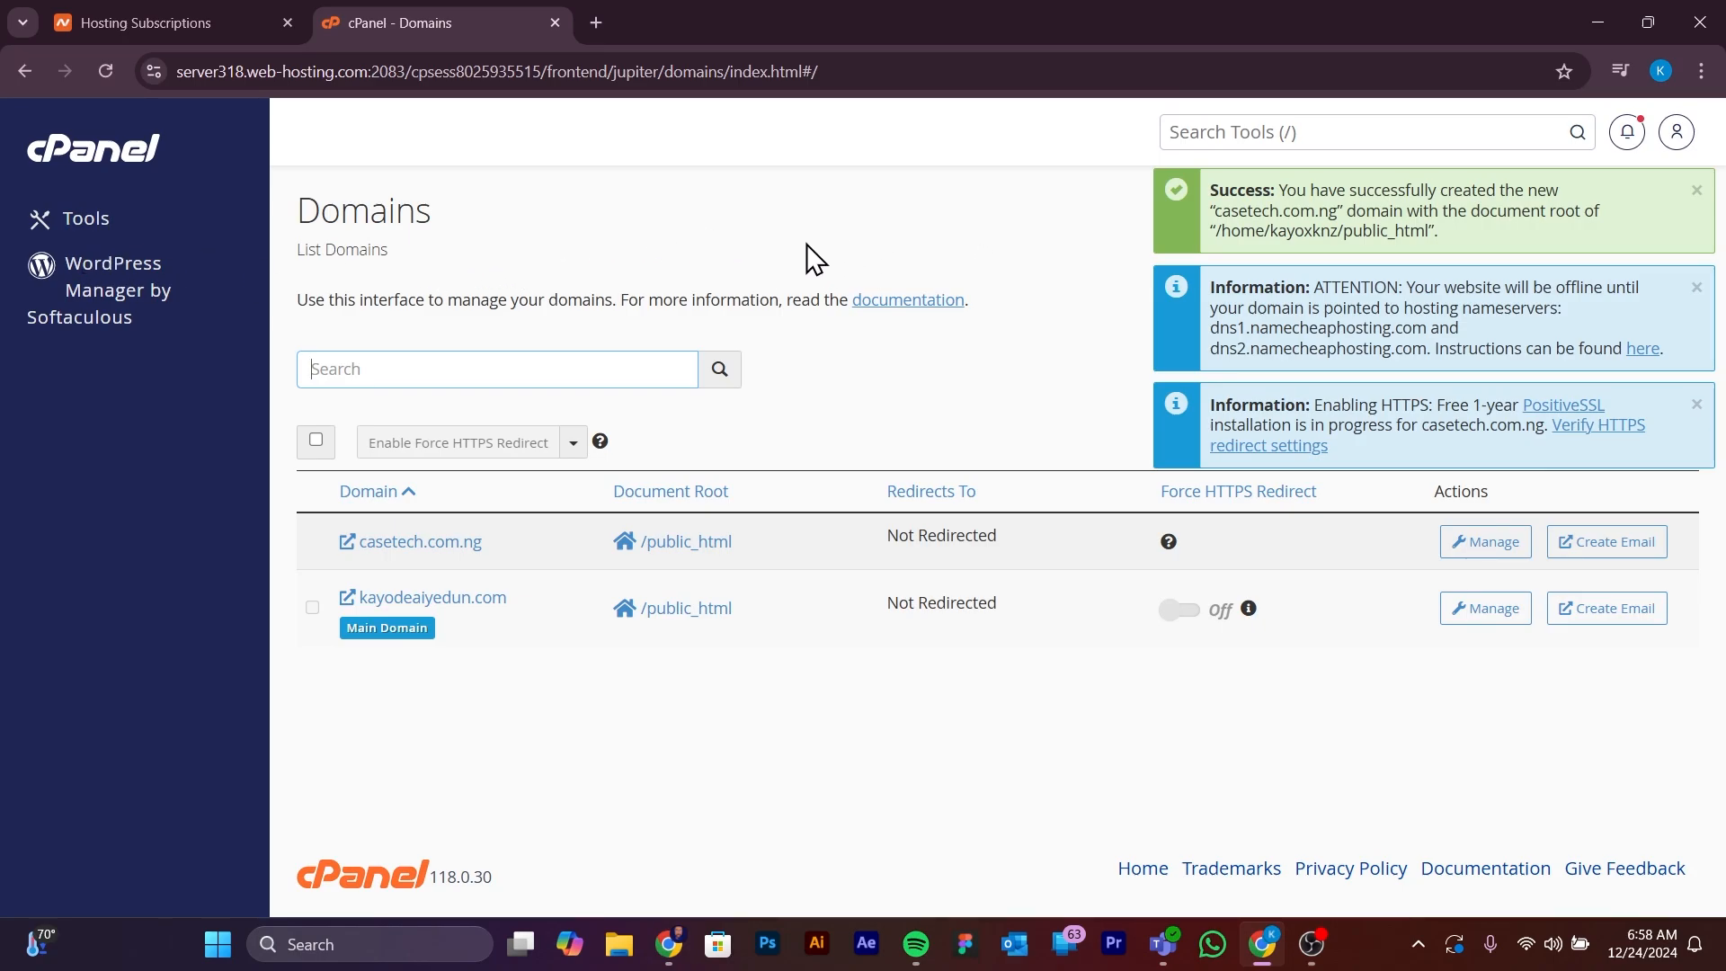
Return to the cPanel tools, open the Softaculous Apps Installer and start a WordPress installation.
{"action": "left_click", "coordinate": [94, 225]}
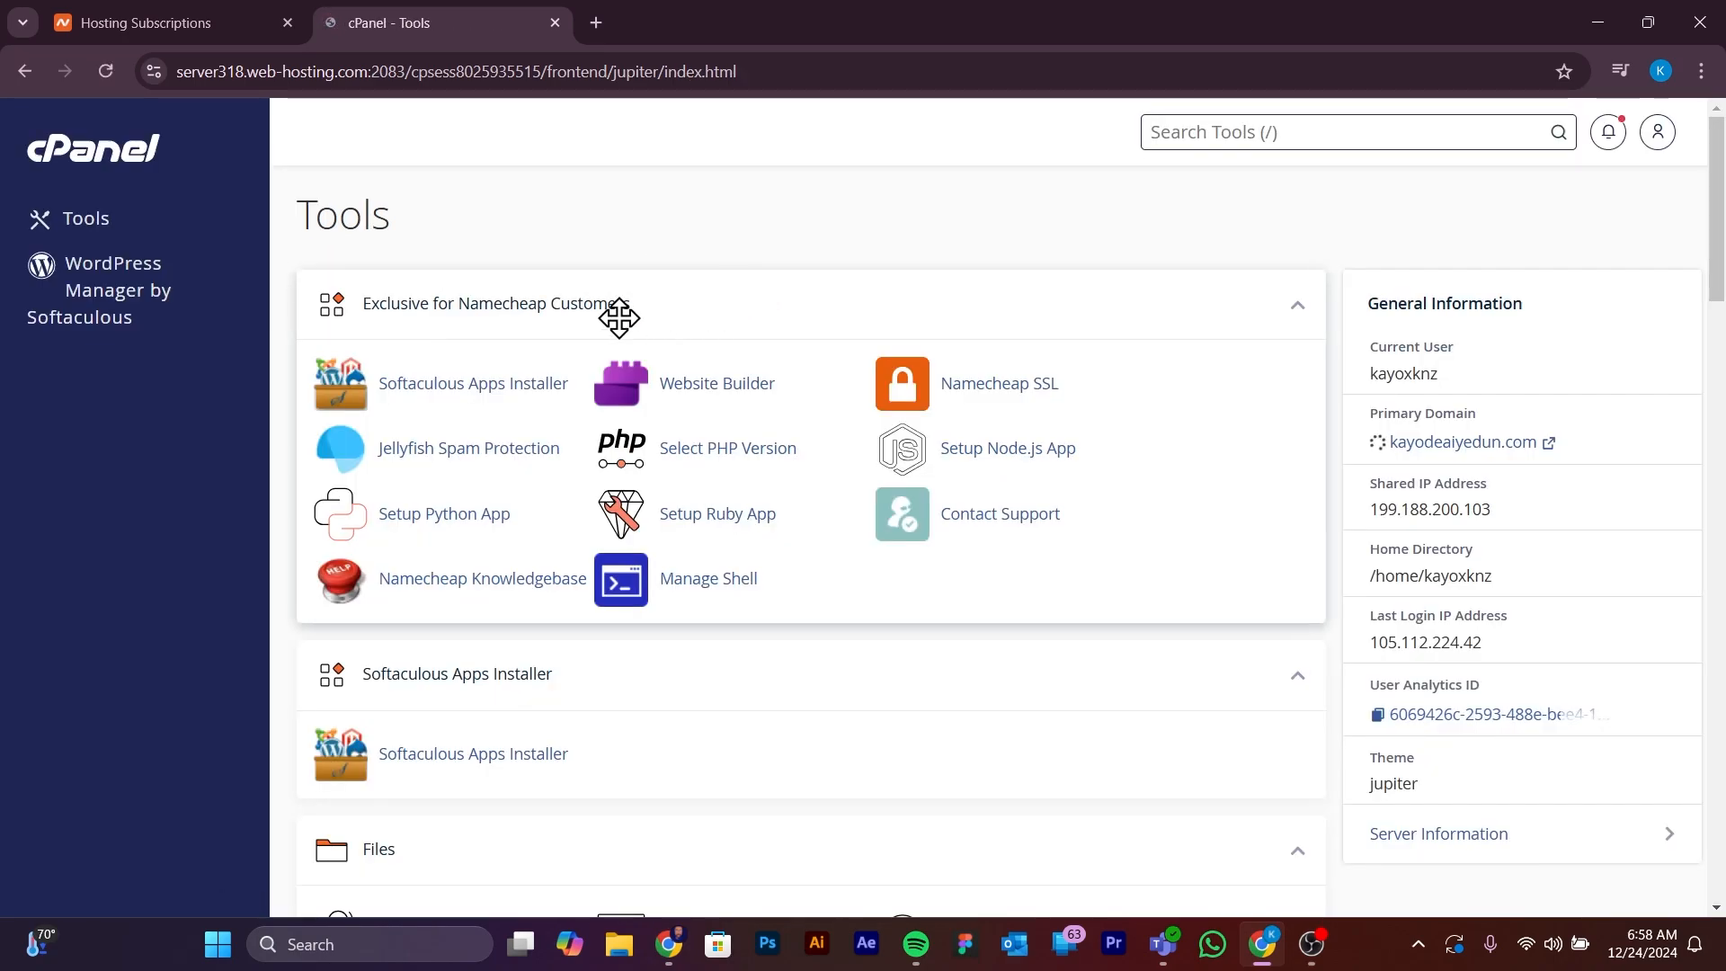
{"action": "scroll", "coordinate": [617, 324], "scroll_direction": "down", "scroll_amount": 1}
{"action": "scroll", "coordinate": [557, 377], "scroll_direction": "up", "scroll_amount": 1}
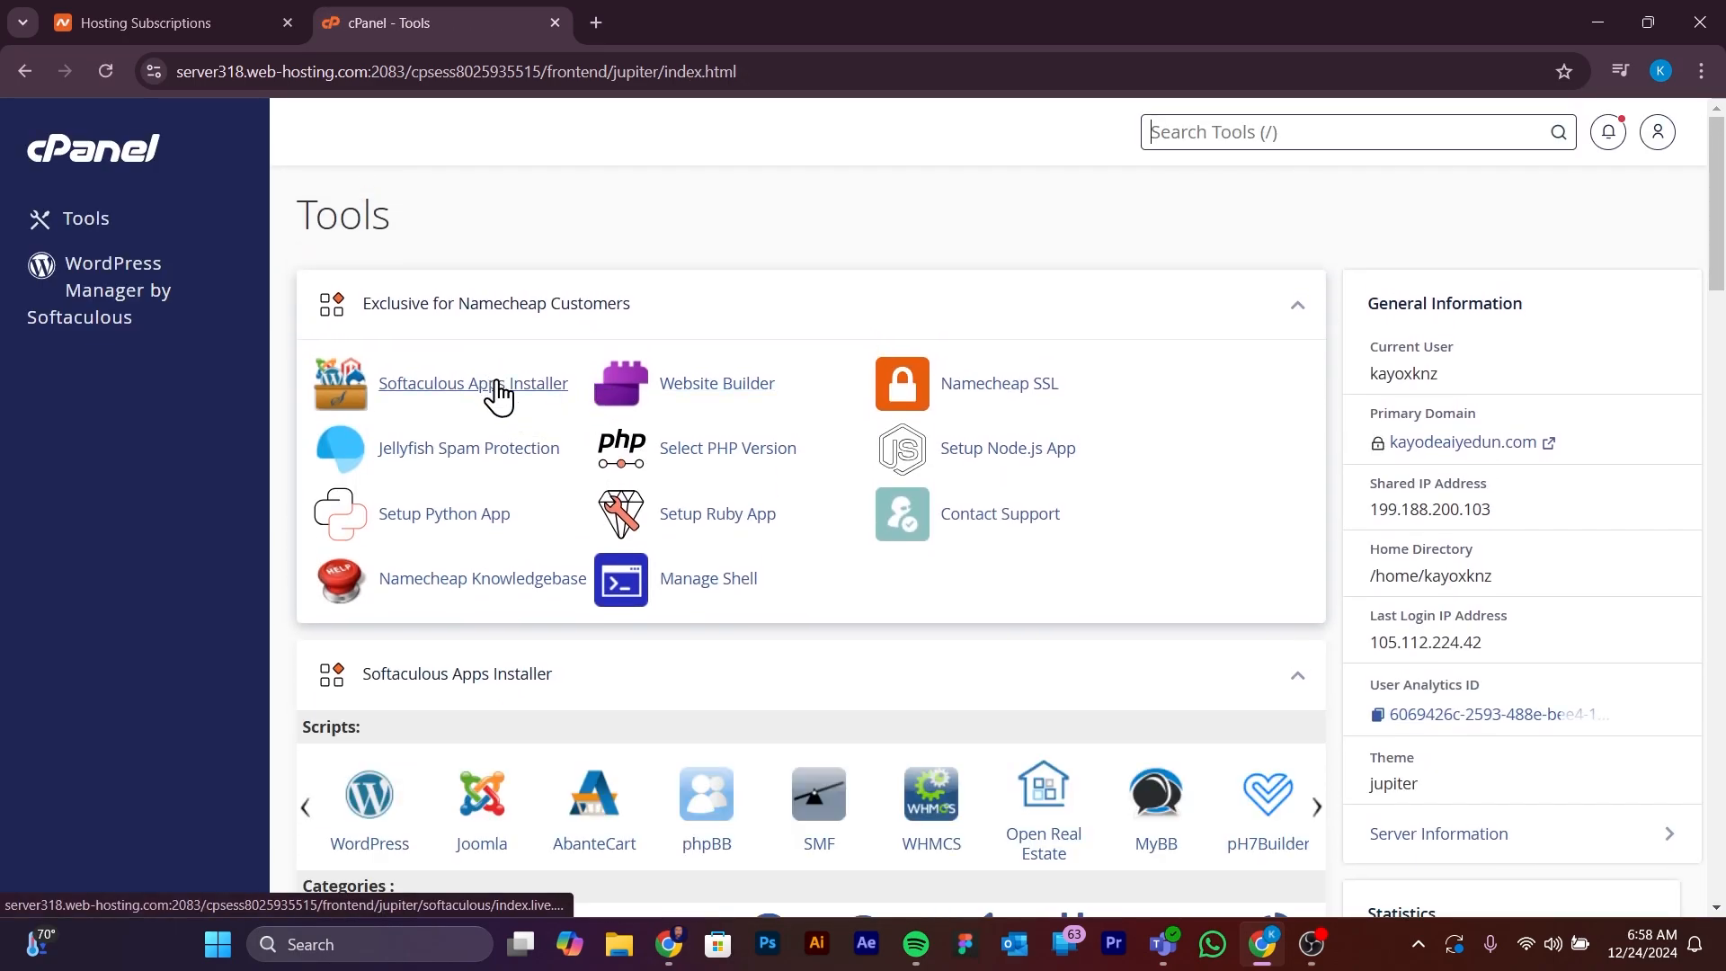
{"action": "left_click", "coordinate": [500, 394]}
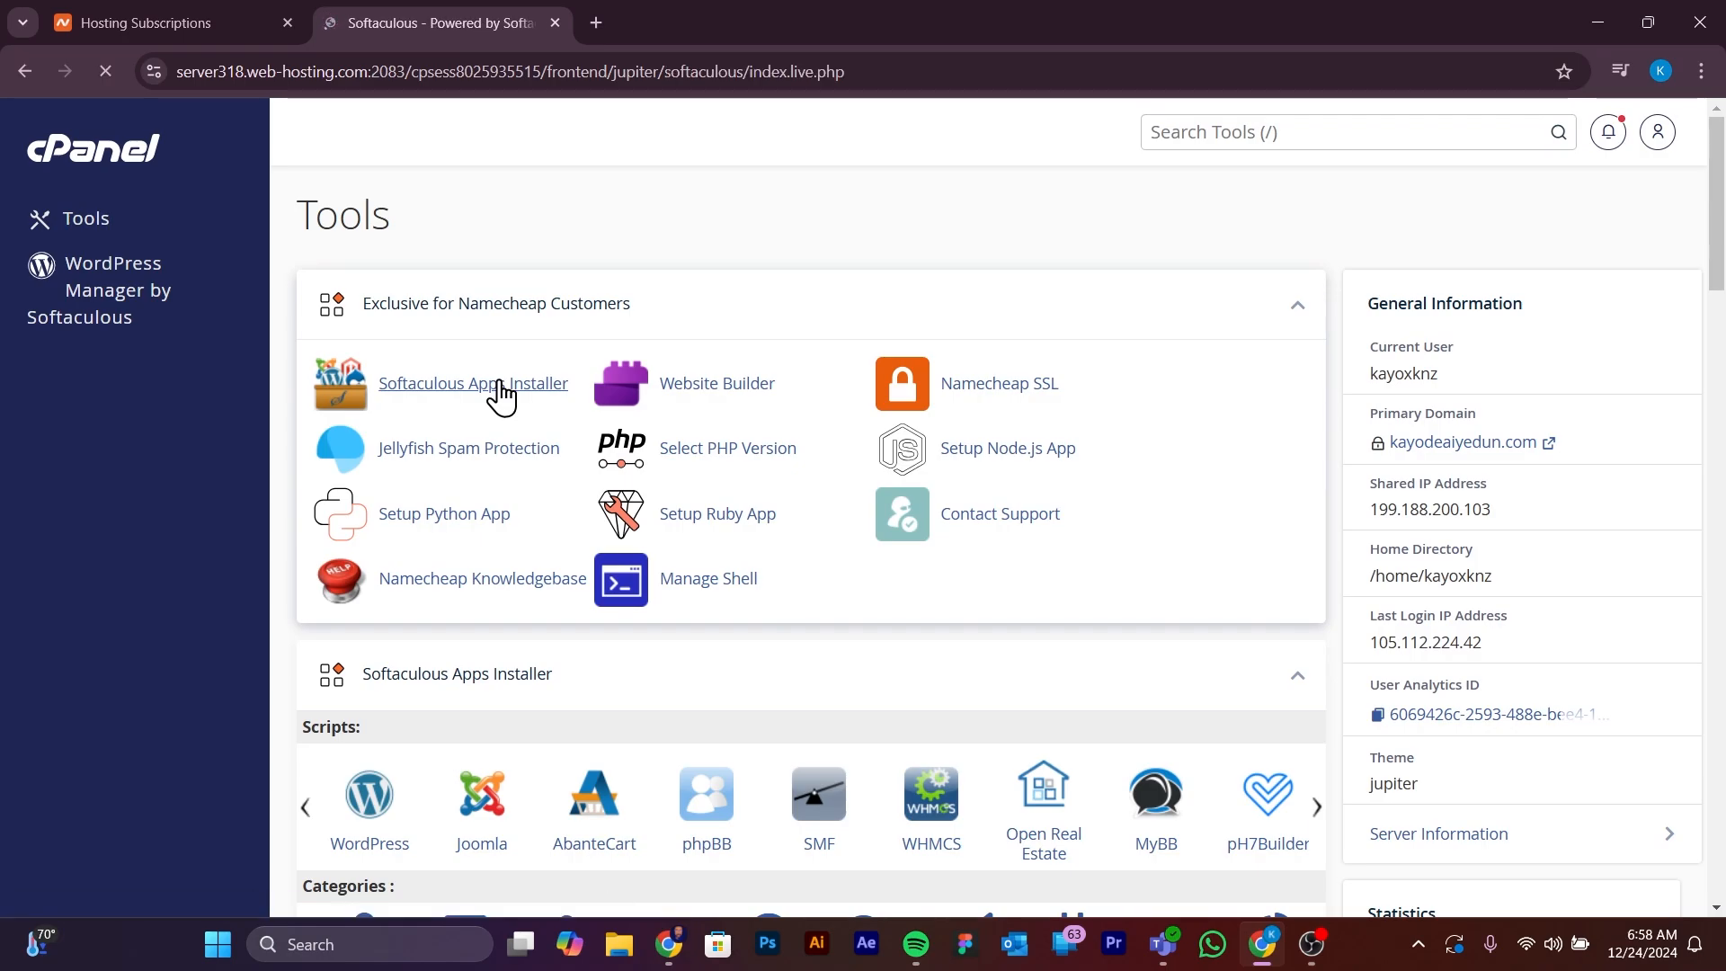
{"action": "scroll", "coordinate": [501, 395], "scroll_direction": "down", "scroll_amount": 2}
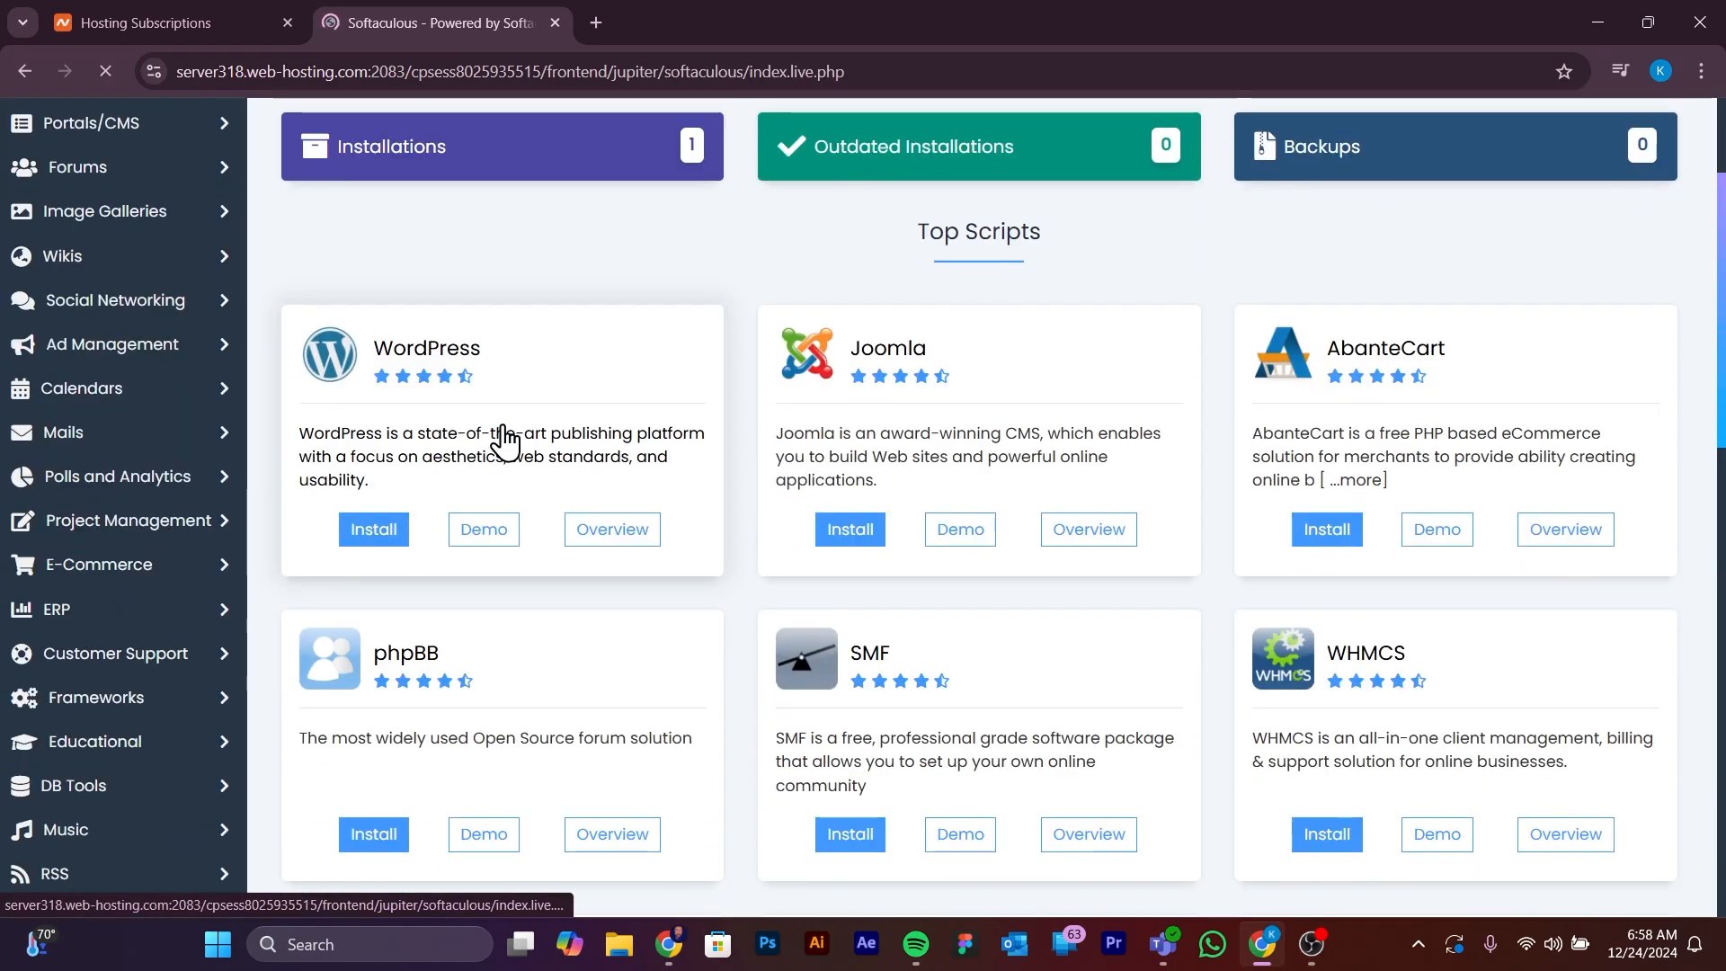
{"action": "left_click", "coordinate": [381, 529]}
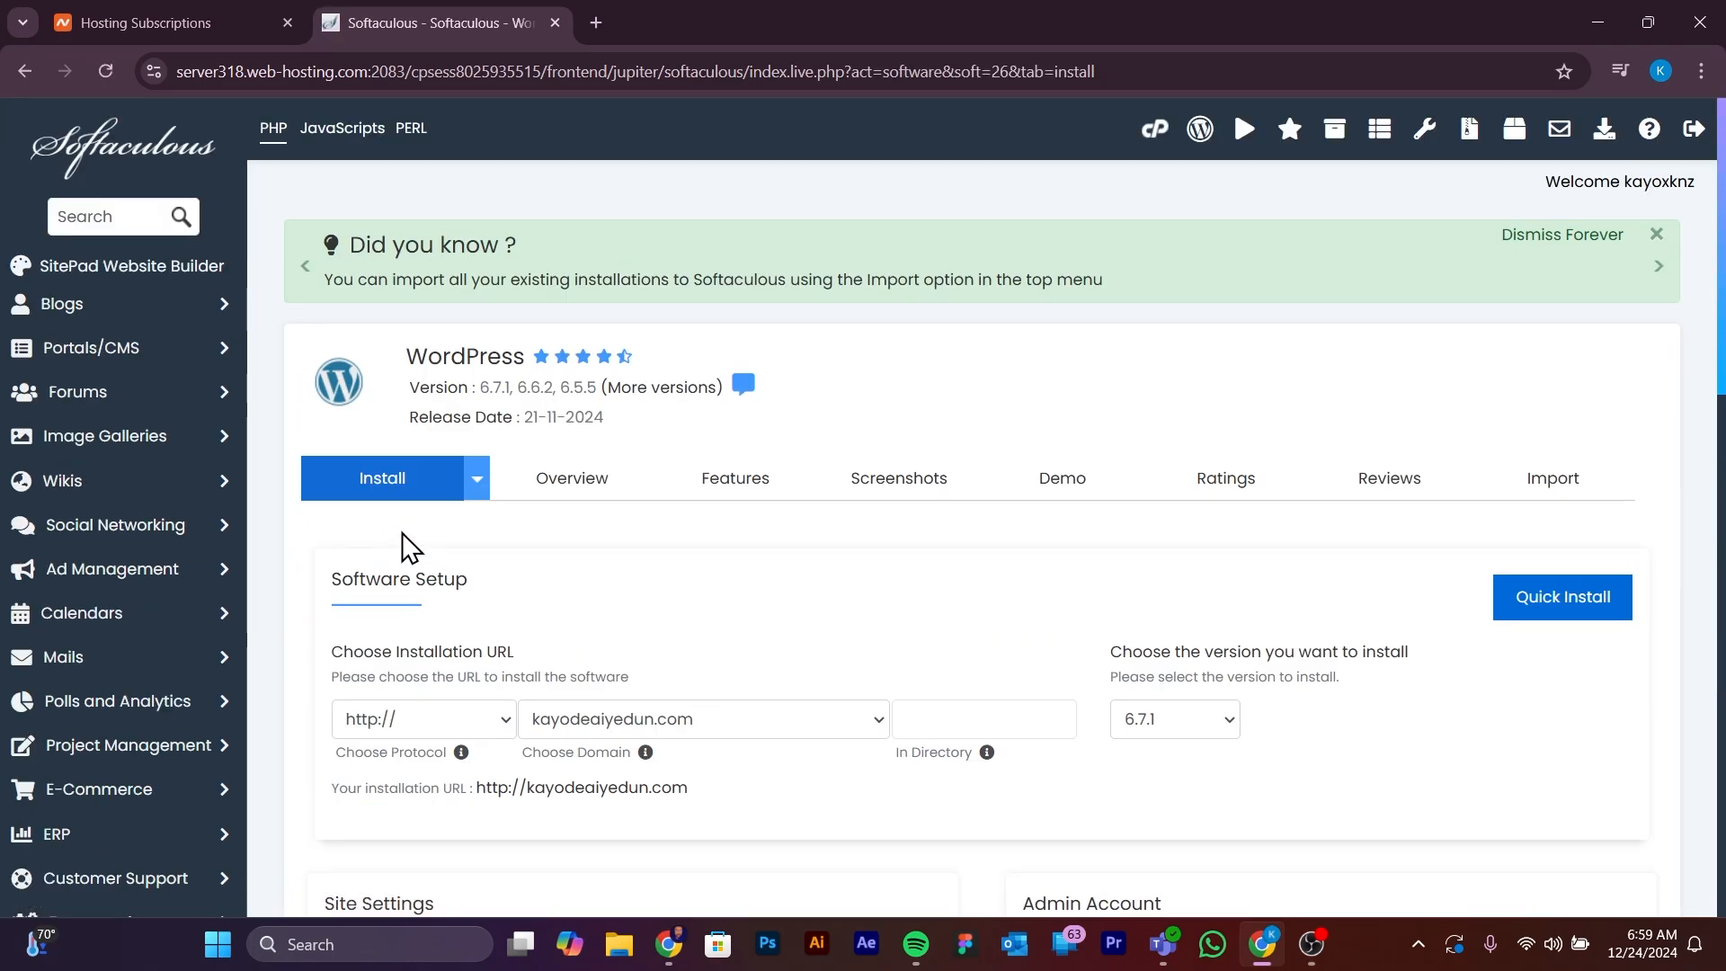
Choose casetech.com.ng as the WordPress installation domain, and look over the site, admin account and plugin settings.
{"action": "scroll", "coordinate": [778, 504], "scroll_direction": "down", "scroll_amount": 3}
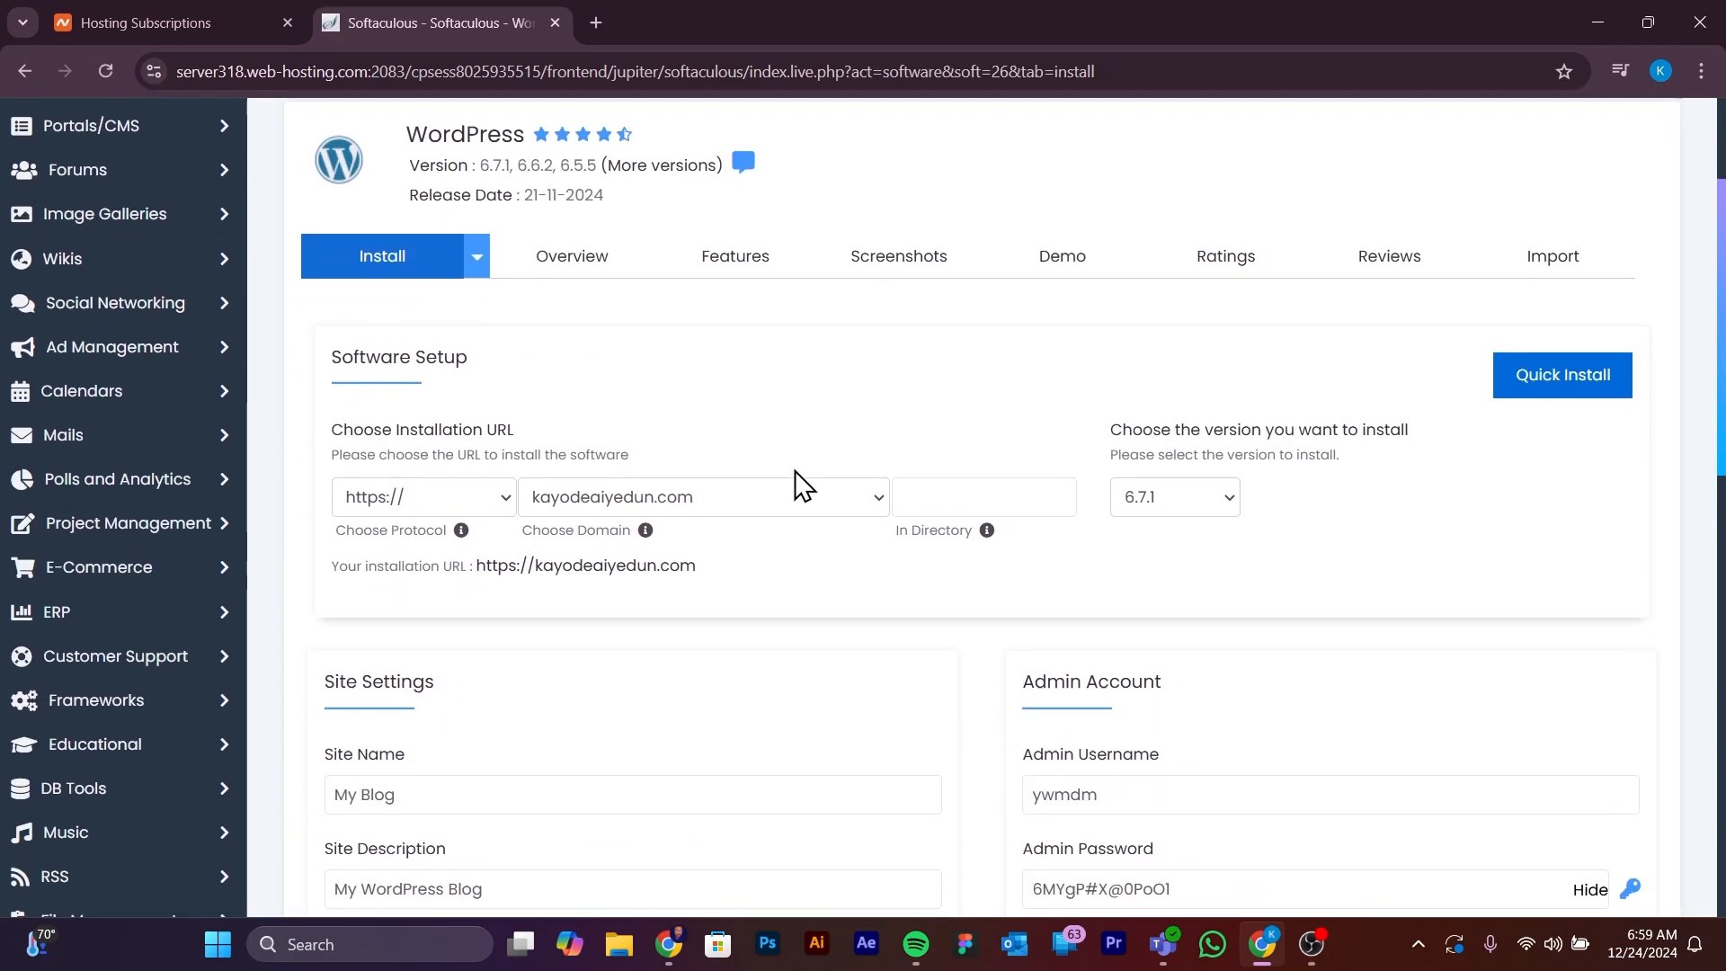
{"action": "scroll", "coordinate": [719, 484], "scroll_direction": "up", "scroll_amount": 1}
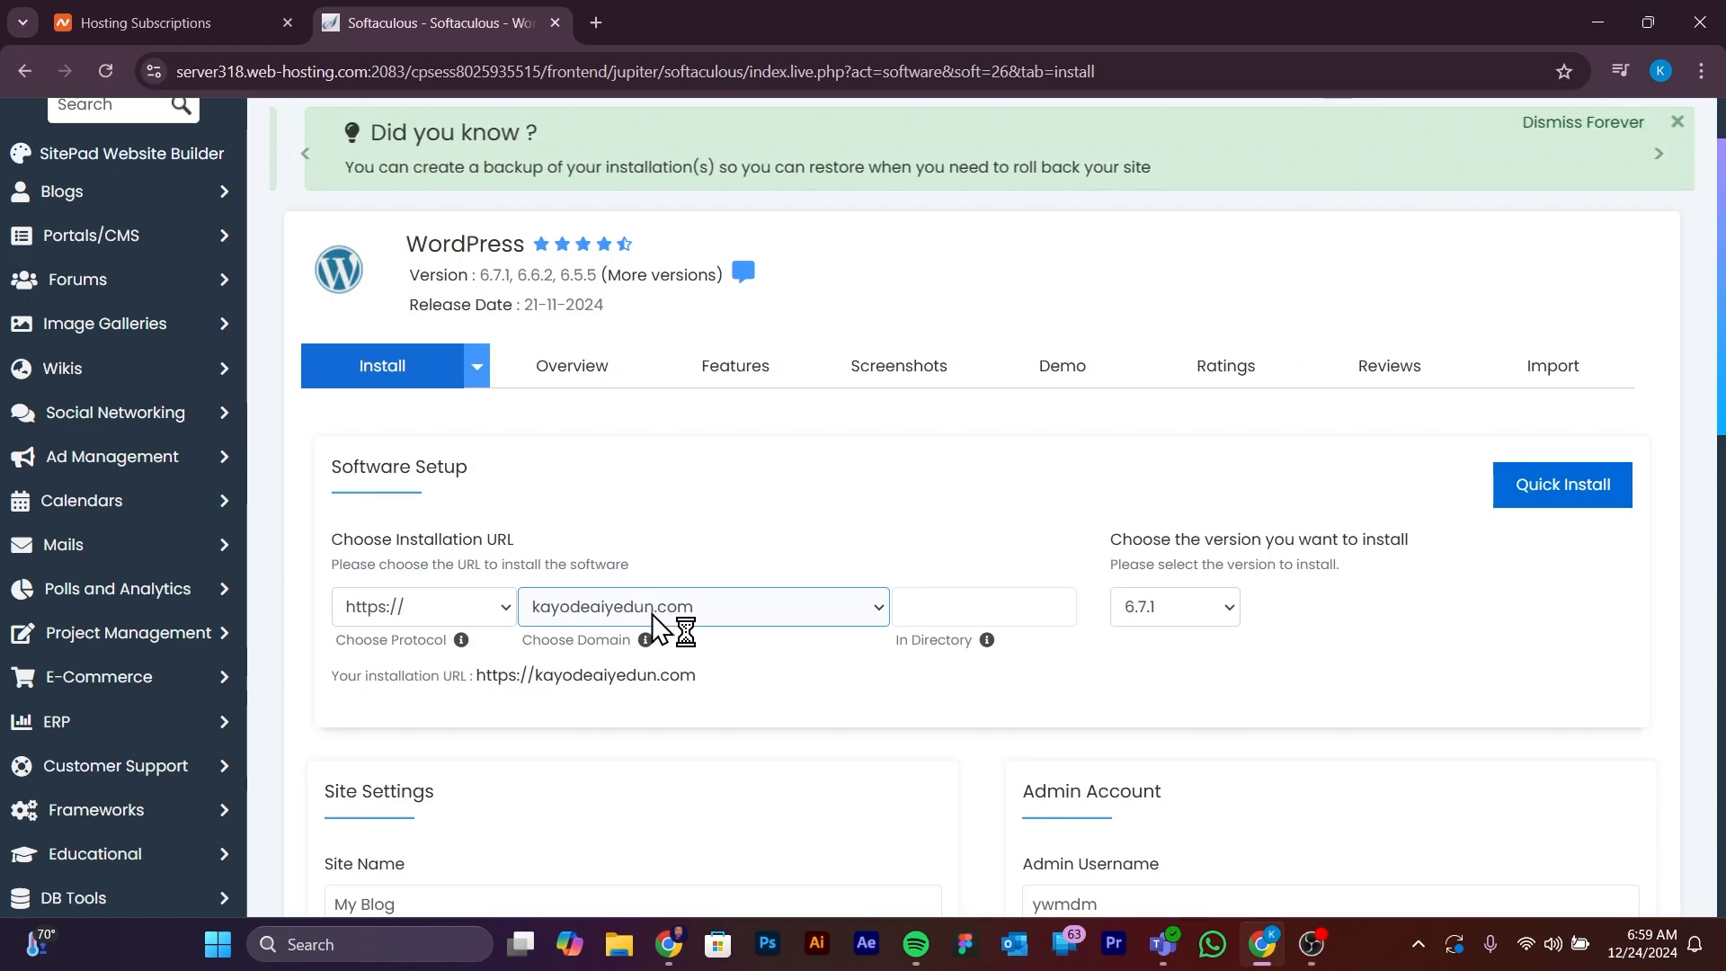
{"action": "left_click", "coordinate": [807, 611]}
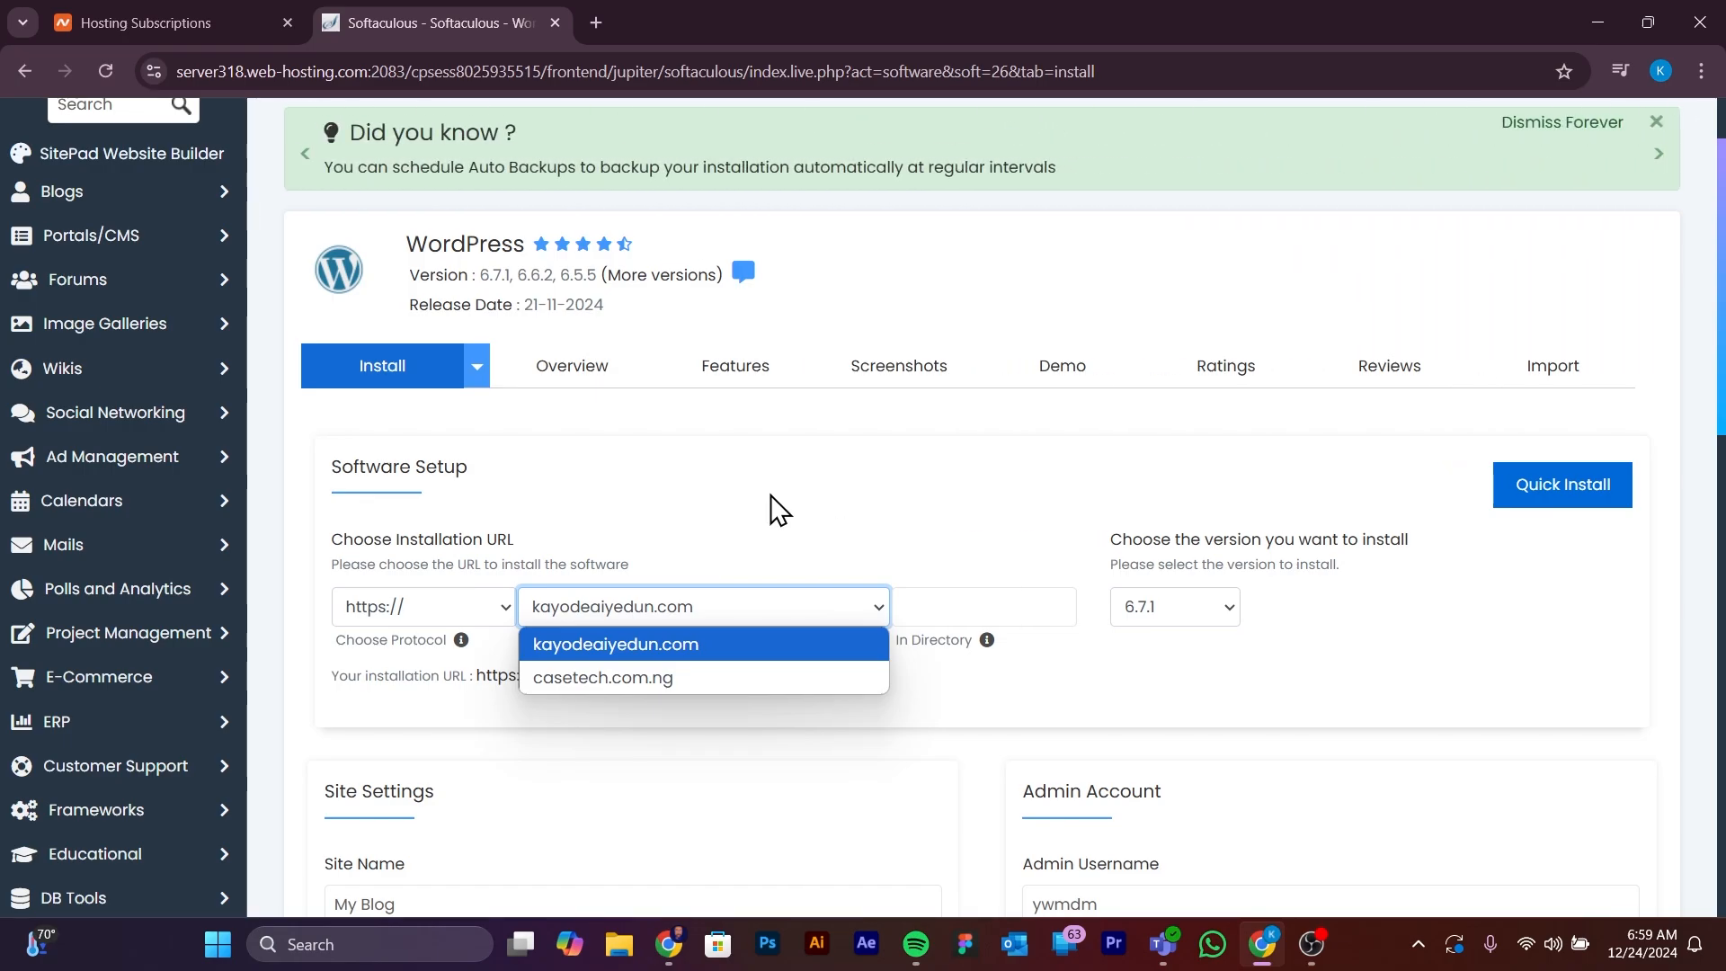
{"action": "left_click", "coordinate": [673, 678]}
{"action": "left_click", "coordinate": [757, 607]}
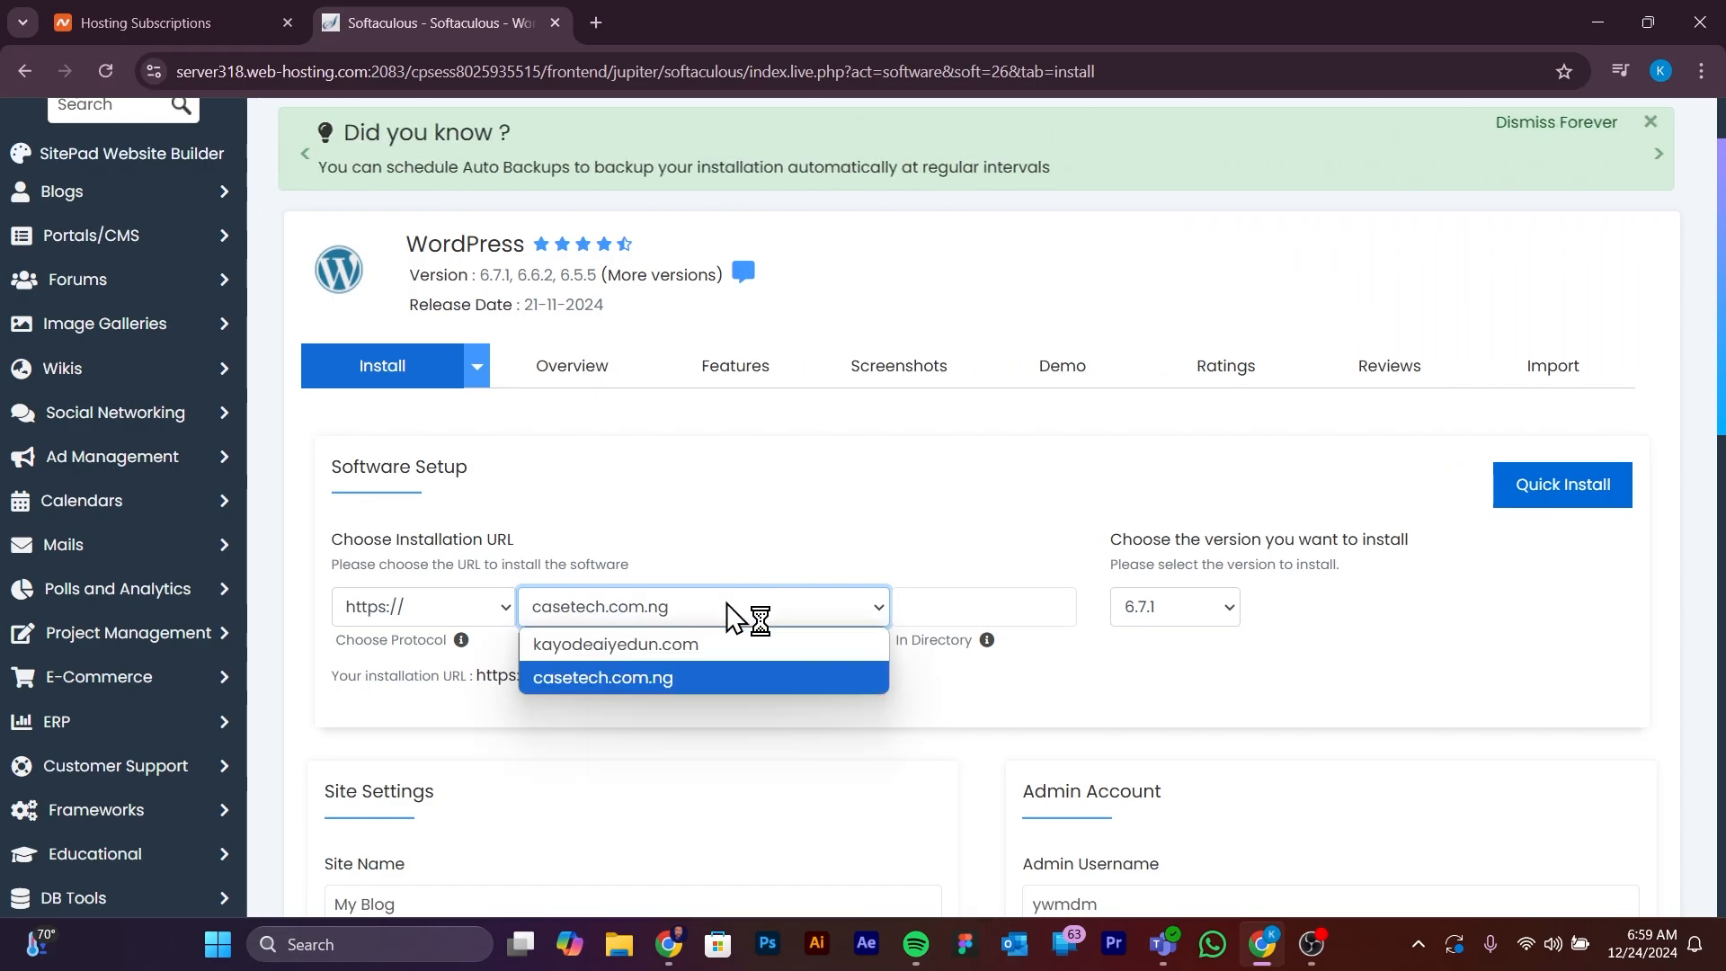
{"action": "left_click", "coordinate": [676, 678]}
{"action": "scroll", "coordinate": [662, 526], "scroll_direction": "down", "scroll_amount": 10}
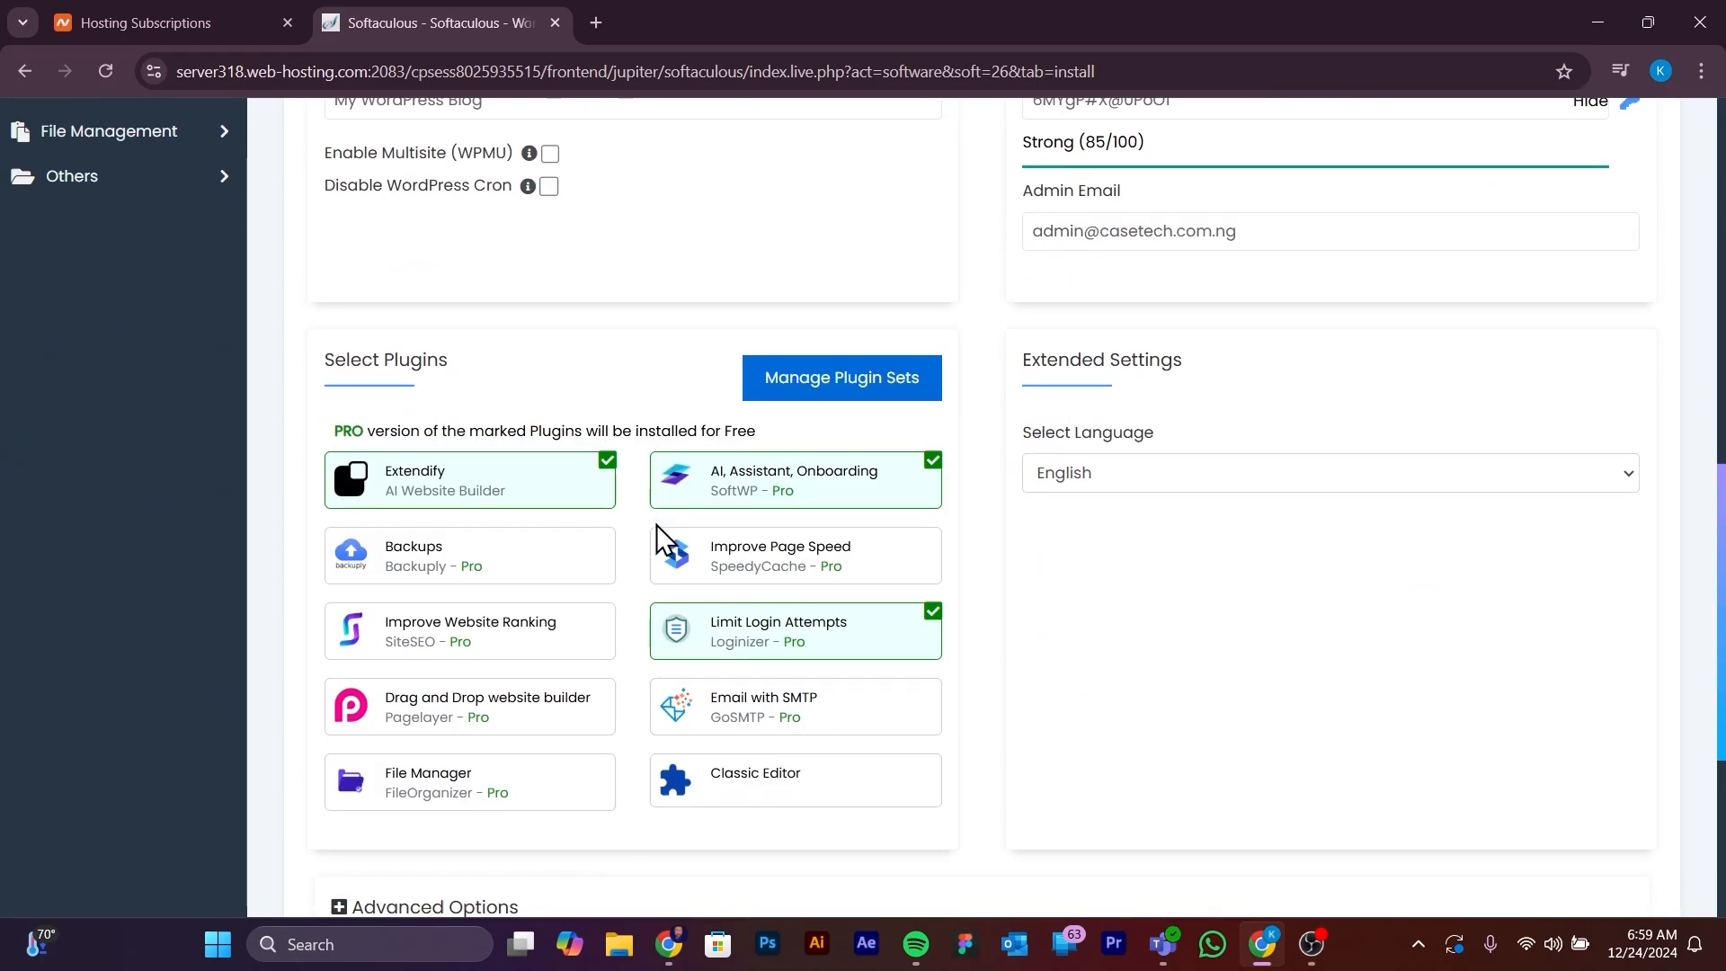
{"action": "scroll", "coordinate": [663, 543], "scroll_direction": "down", "scroll_amount": 4}
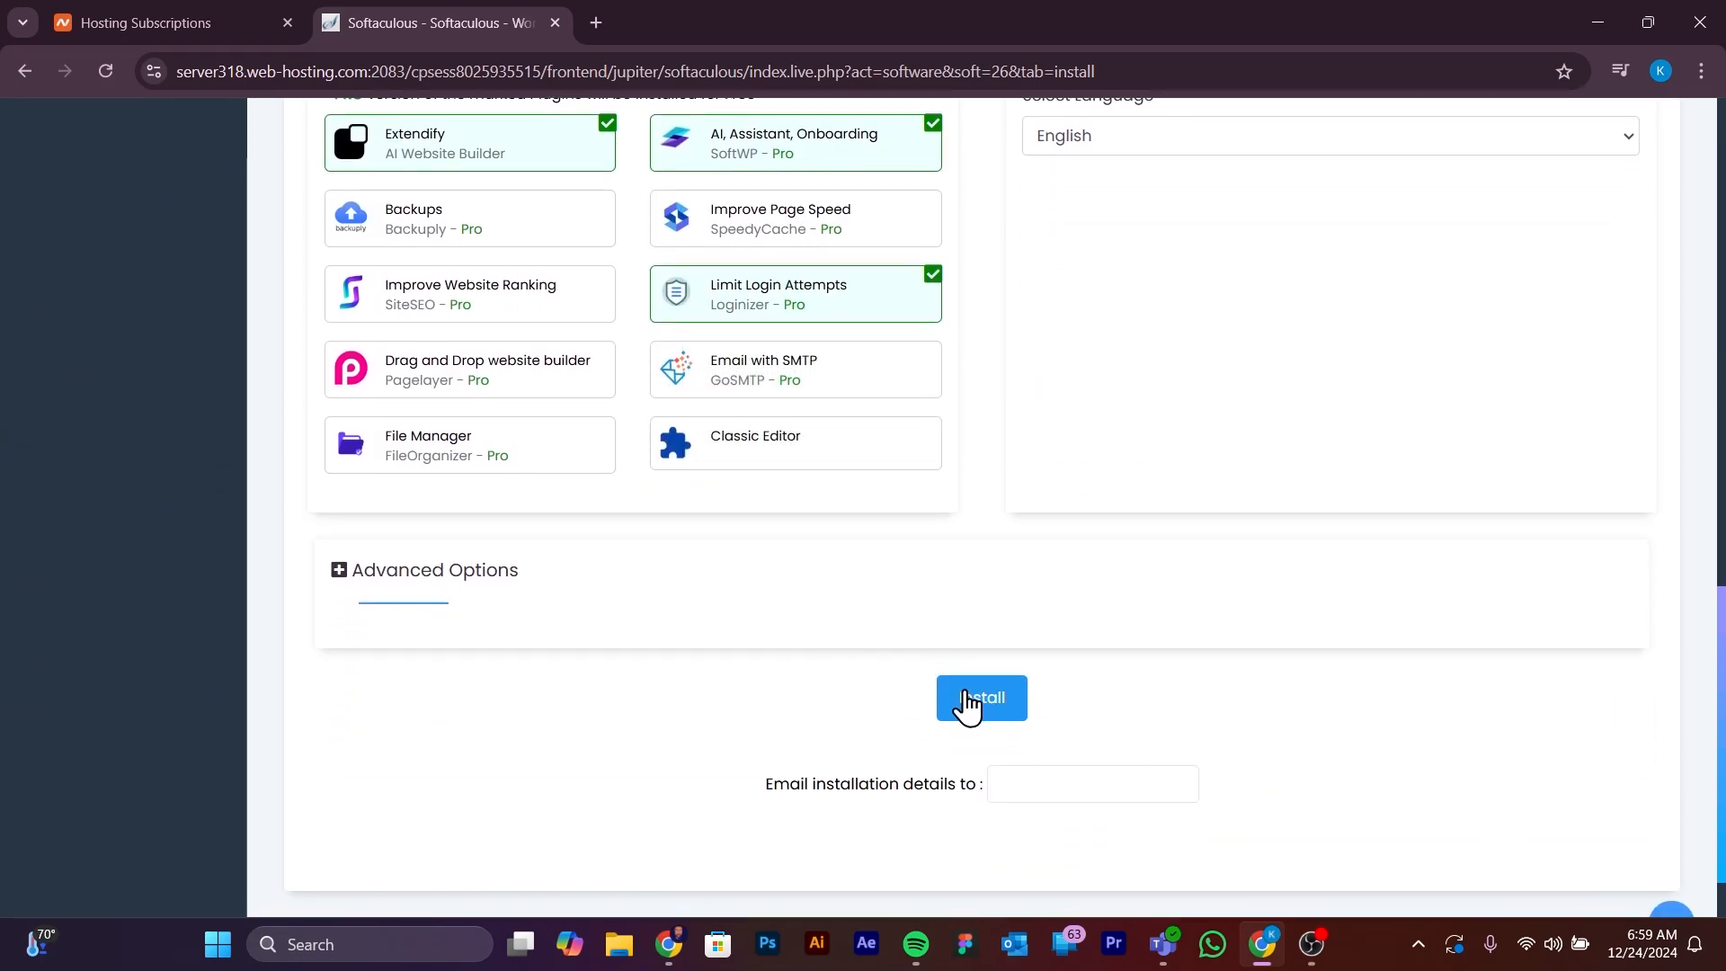
{"action": "scroll", "coordinate": [965, 733], "scroll_direction": "up", "scroll_amount": 6}
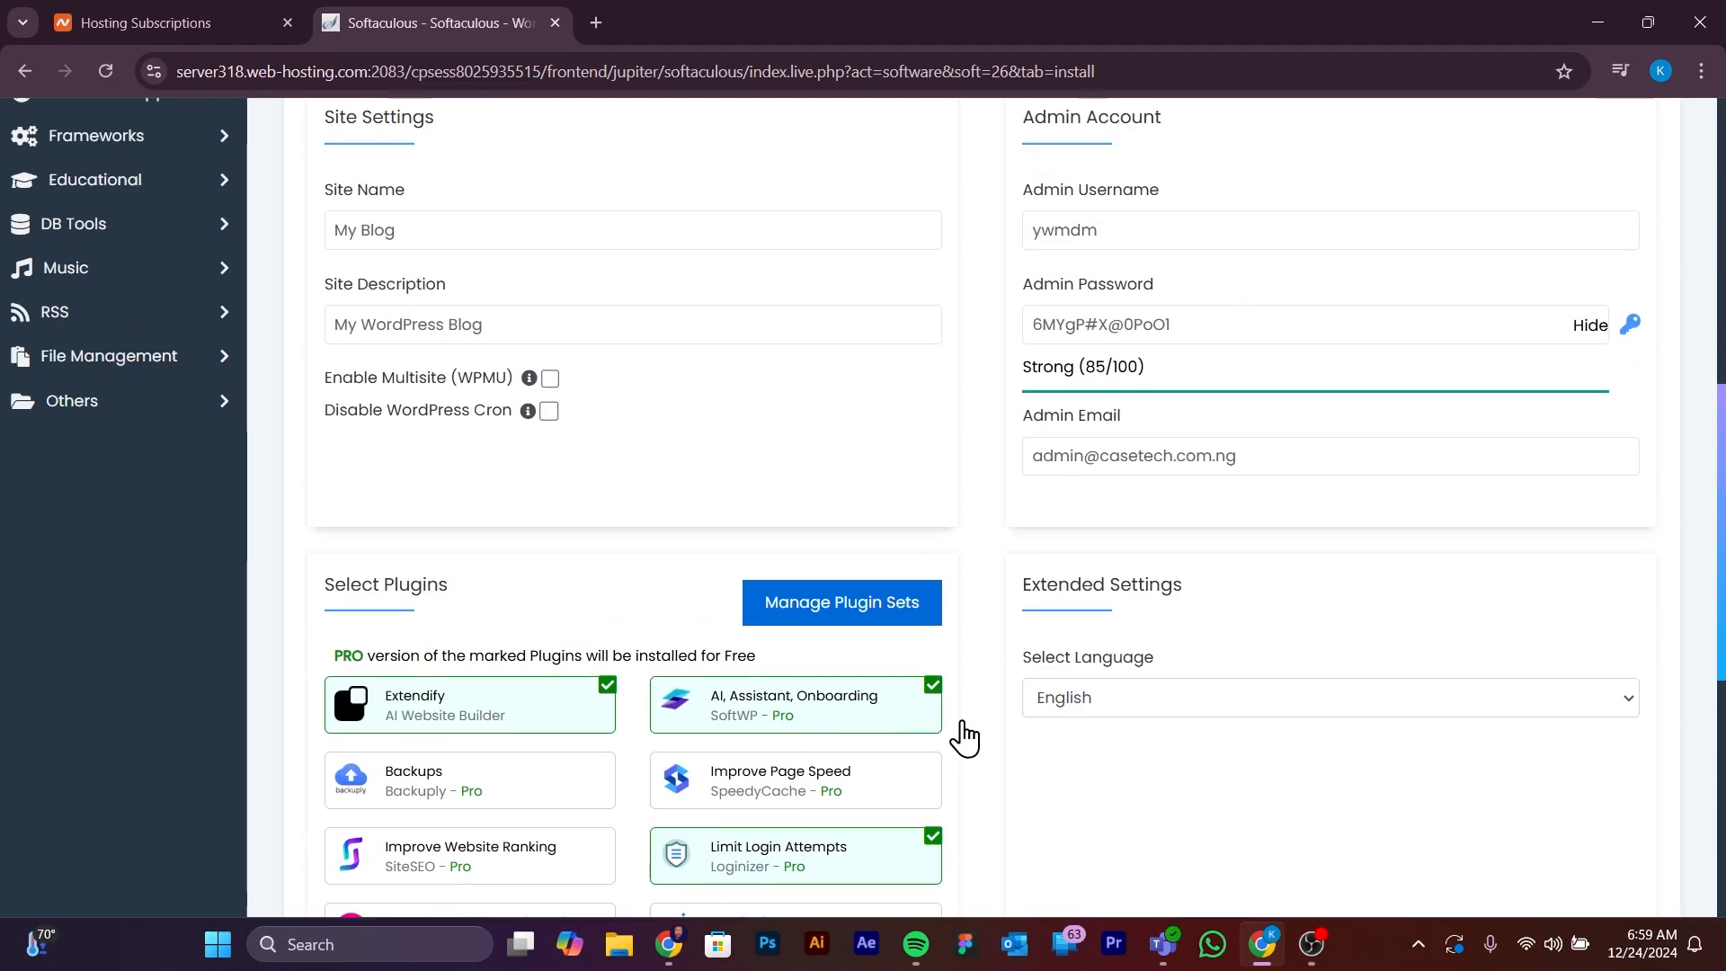
{"action": "scroll", "coordinate": [965, 733], "scroll_direction": "up", "scroll_amount": 7}
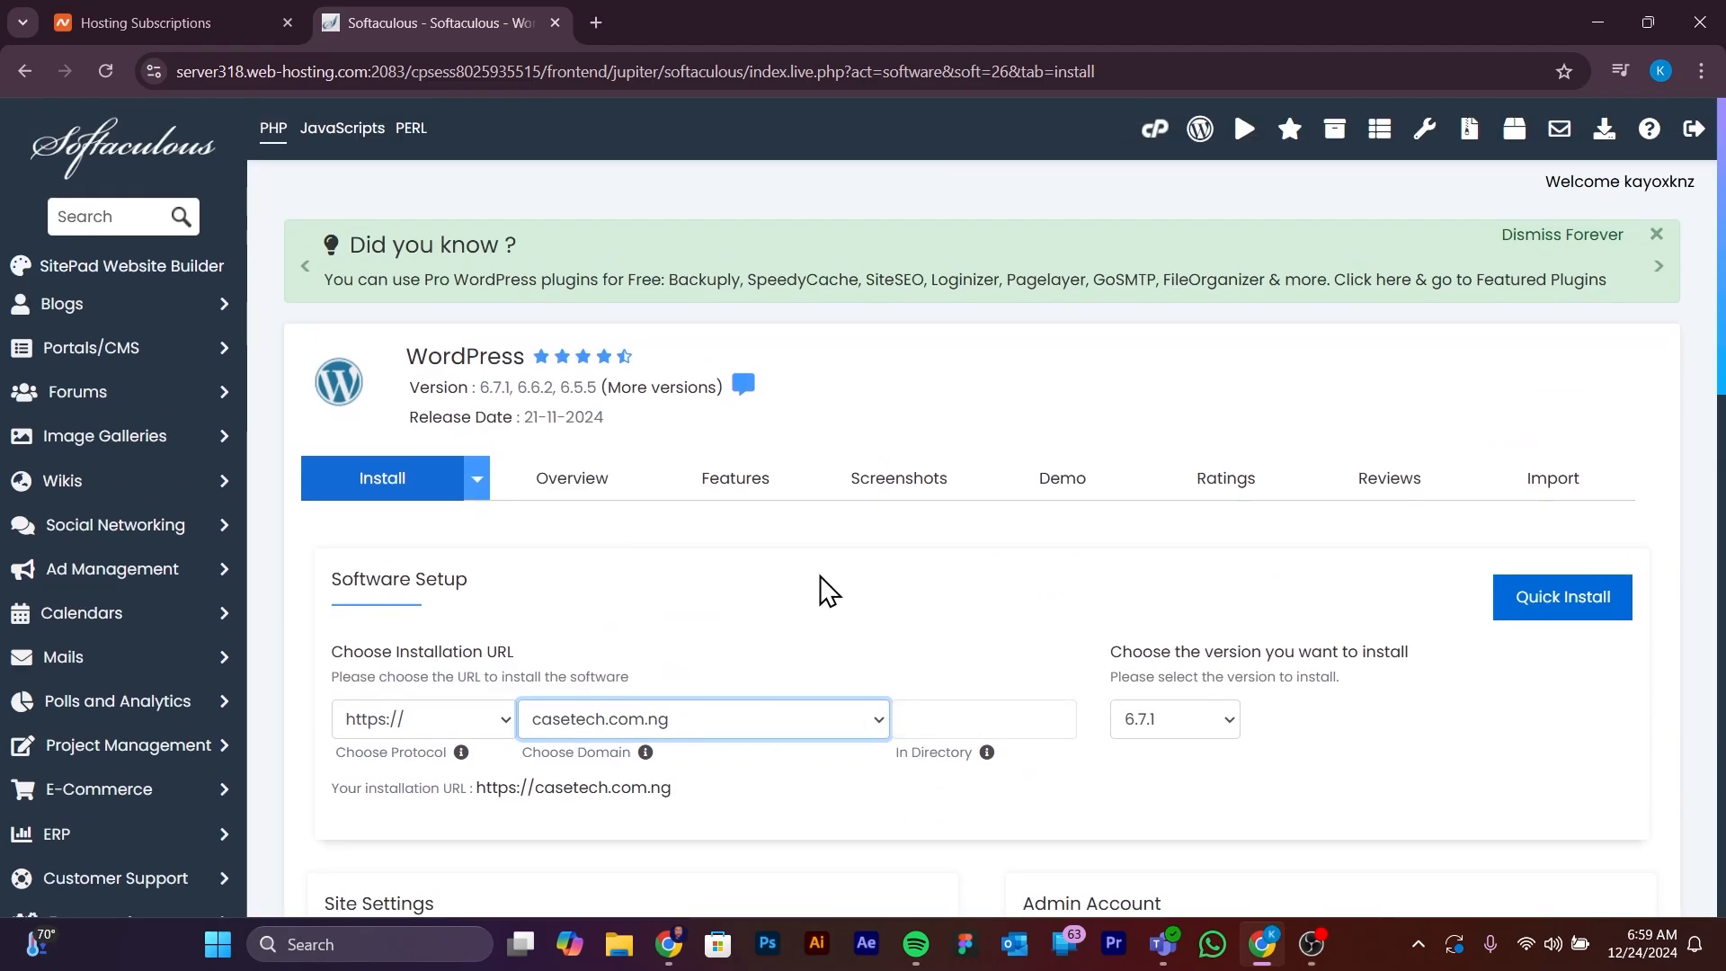